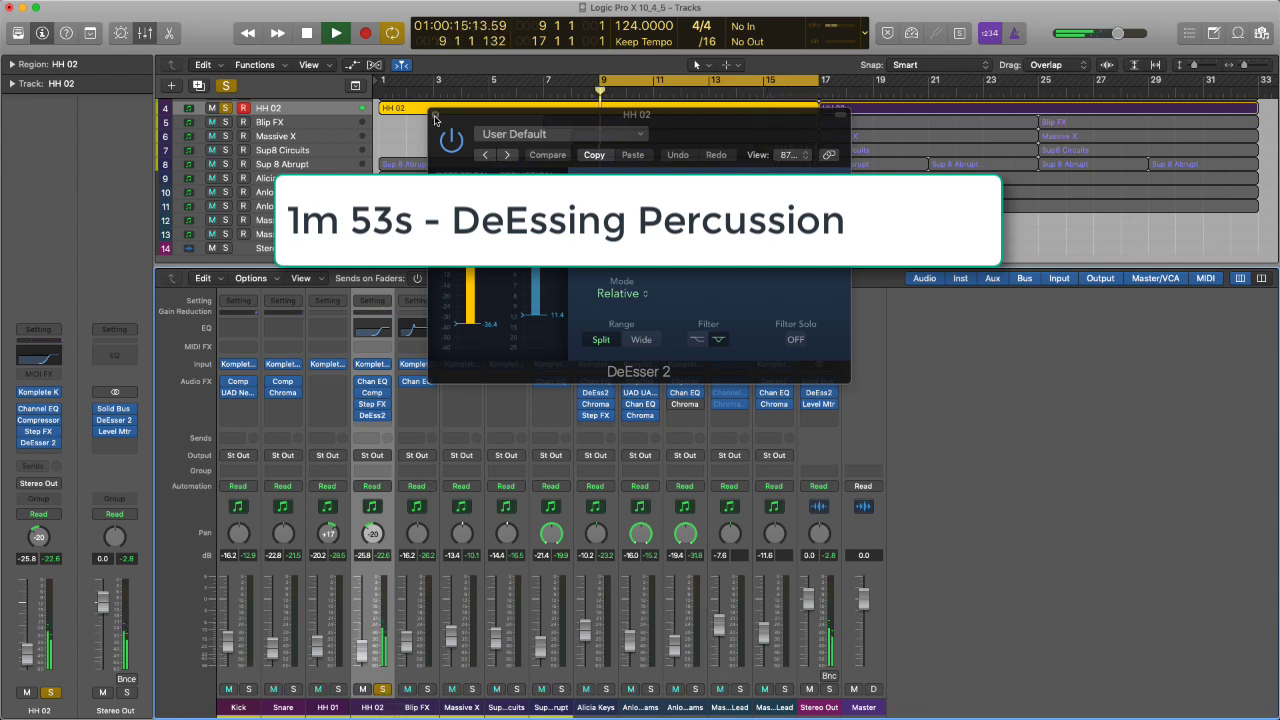
Solo the Alicia Keys track
{"action": "left_click", "coordinate": [607, 692]}
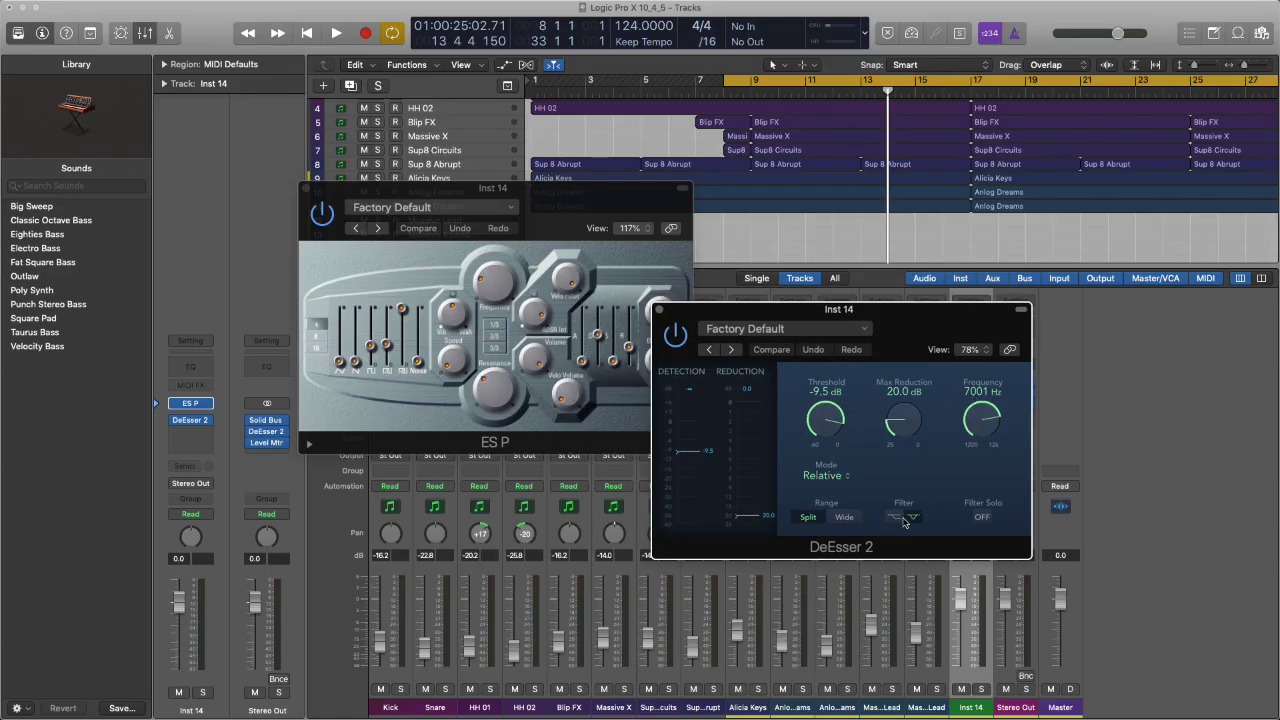
On Inst 14's DeEsser 2, switch the filter type, set Frequency to 4766 Hz and Threshold to -13.8 dB
{"action": "left_click", "coordinate": [897, 519]}
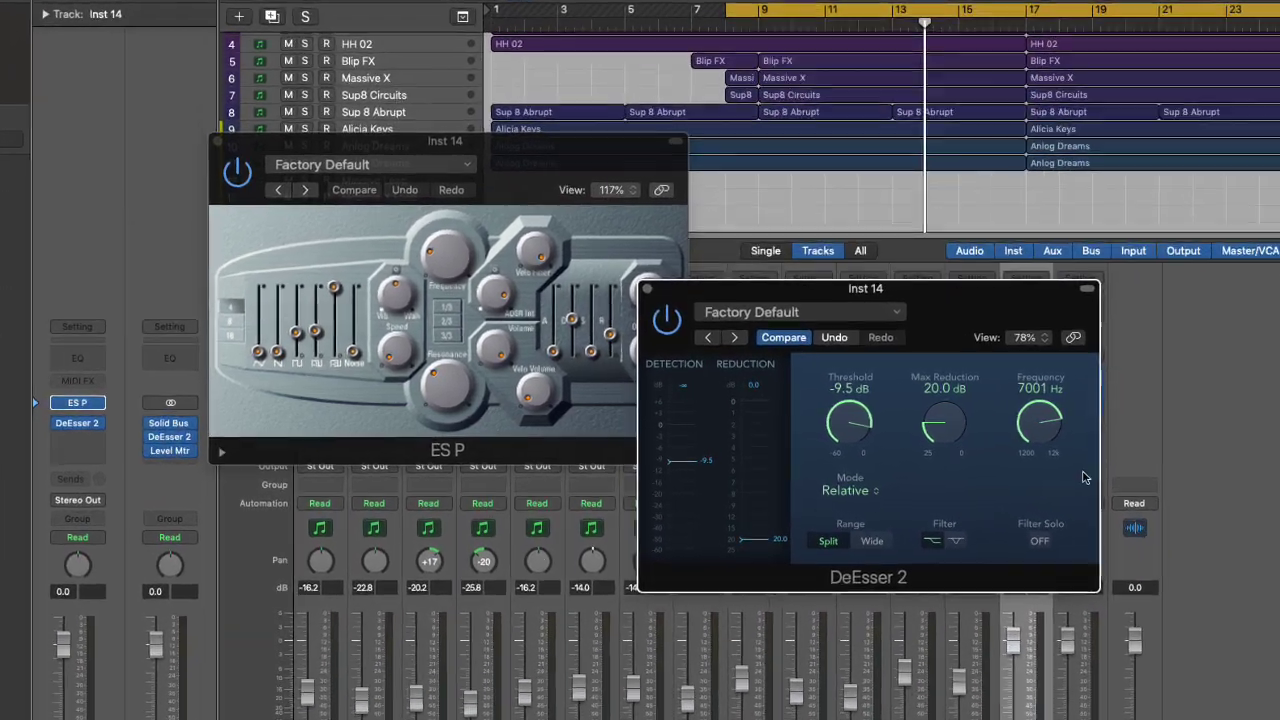
{"action": "left_click_drag", "start_coordinate": [978, 426], "coordinate": [970, 423]}
{"action": "left_click_drag", "start_coordinate": [1070, 430], "coordinate": [1086, 476]}
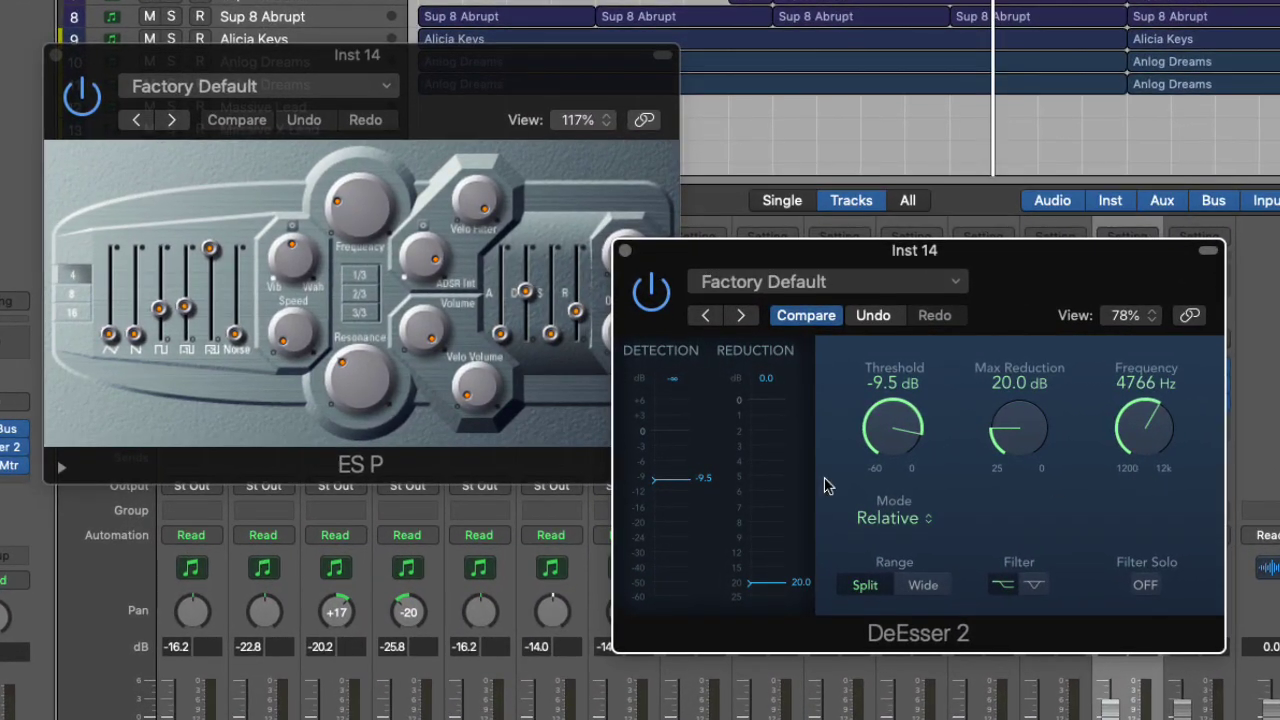
{"action": "left_click_drag", "start_coordinate": [672, 476], "coordinate": [677, 540]}
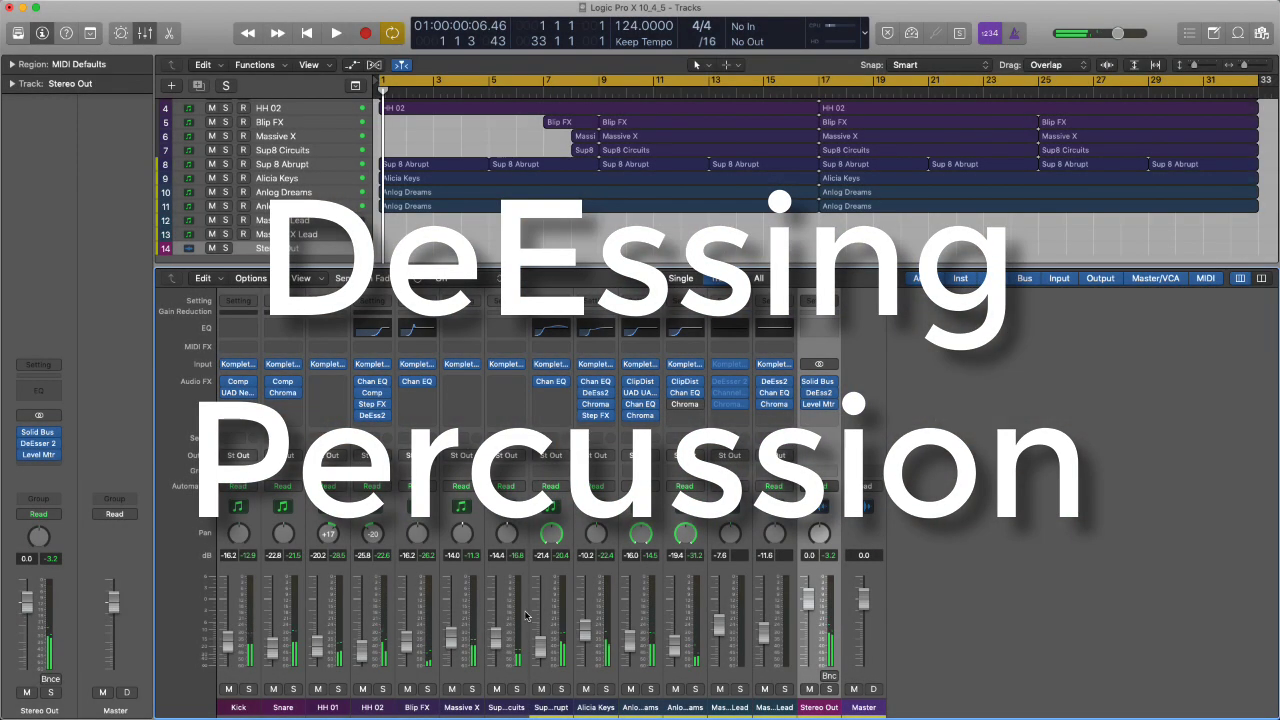
Select HH 02, open its Battery drum instrument window, and solo the track
{"action": "left_click", "coordinate": [387, 452]}
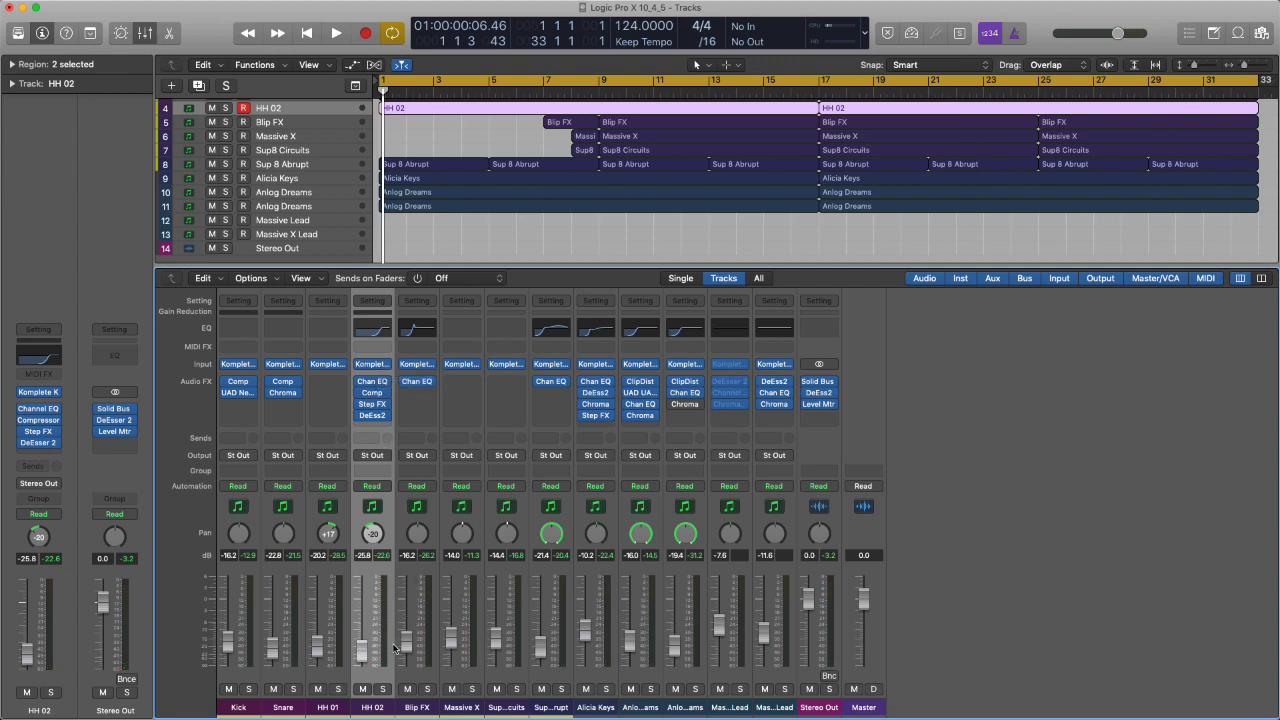
{"action": "left_click", "coordinate": [372, 364]}
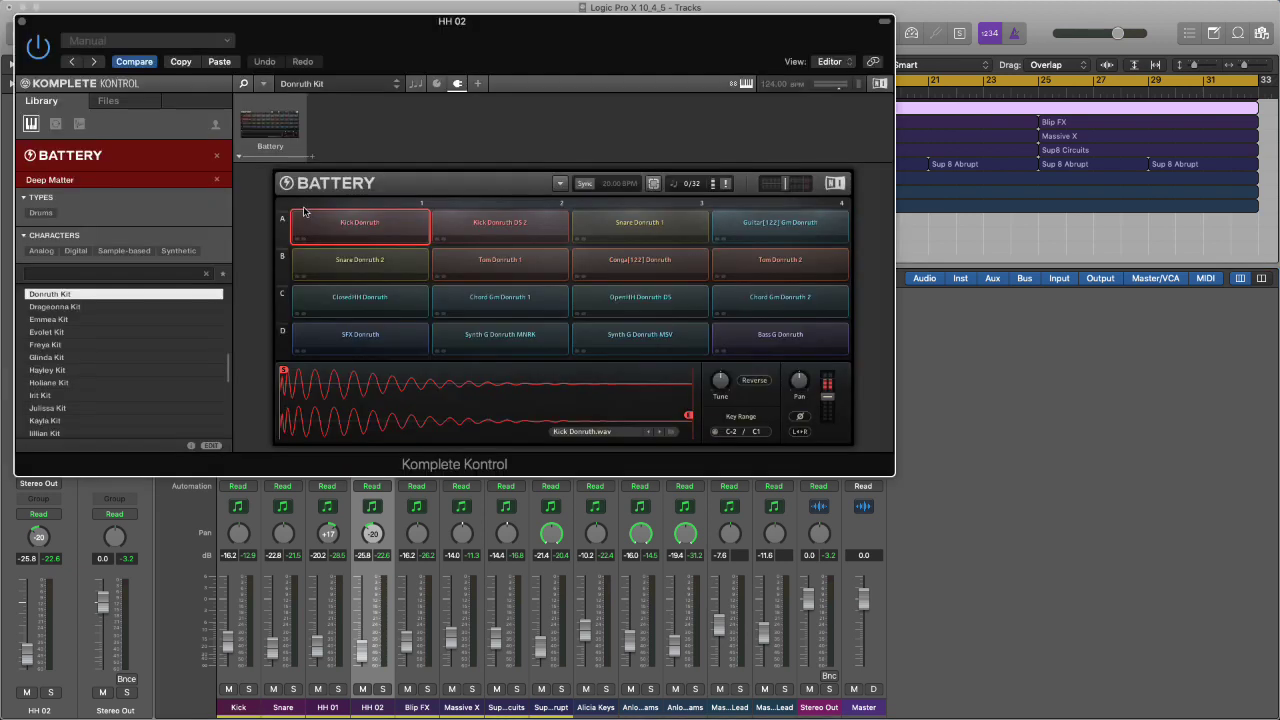
{"action": "left_click_drag", "start_coordinate": [72, 27], "coordinate": [344, 106]}
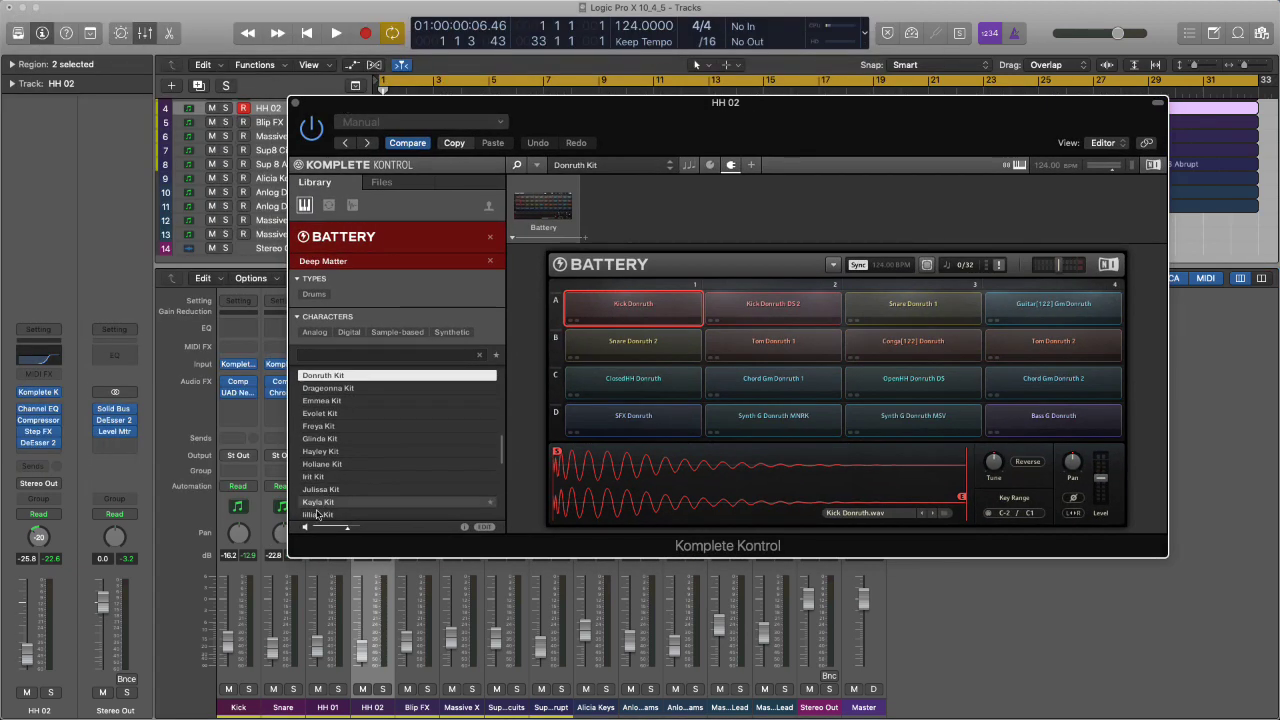
{"action": "left_click", "coordinate": [384, 690]}
Play the hi-hats, trigger the ClosedHH Donruth pad twice, and bring up HH 02's Channel EQ
{"action": "key", "text": "space"}
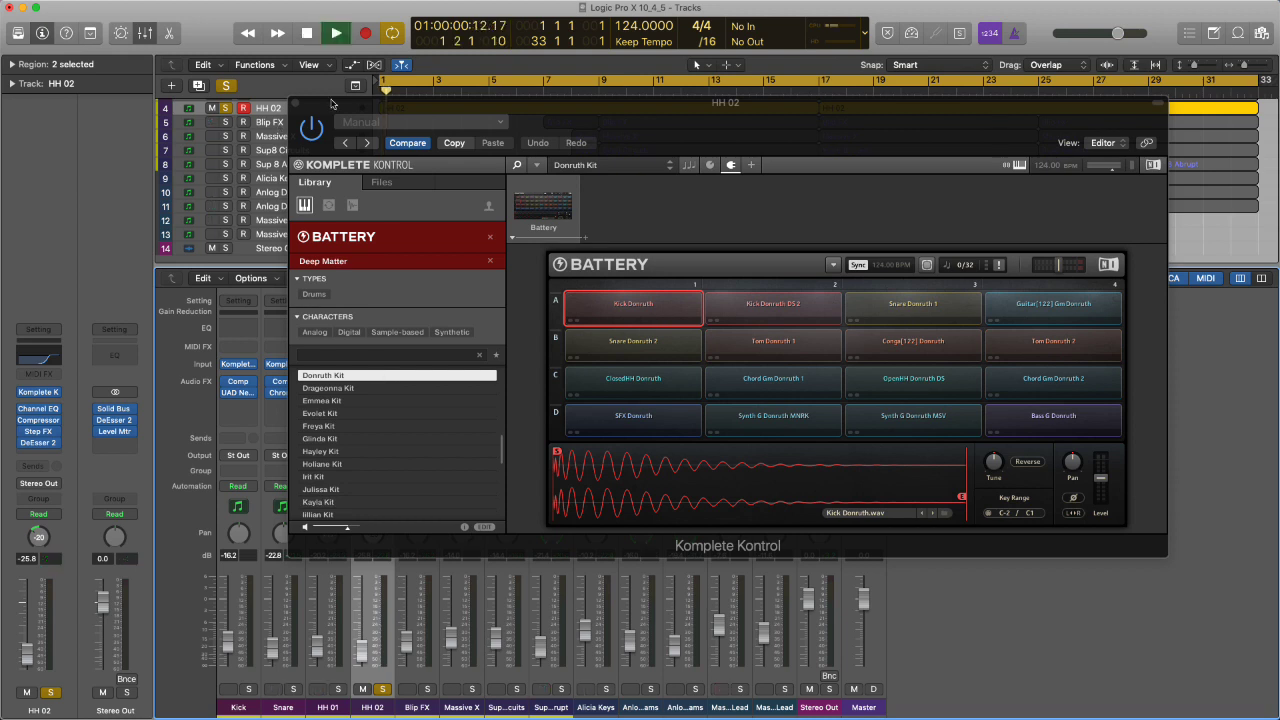
{"action": "key", "text": "space"}
{"action": "left_click_drag", "start_coordinate": [564, 118], "coordinate": [671, 31]}
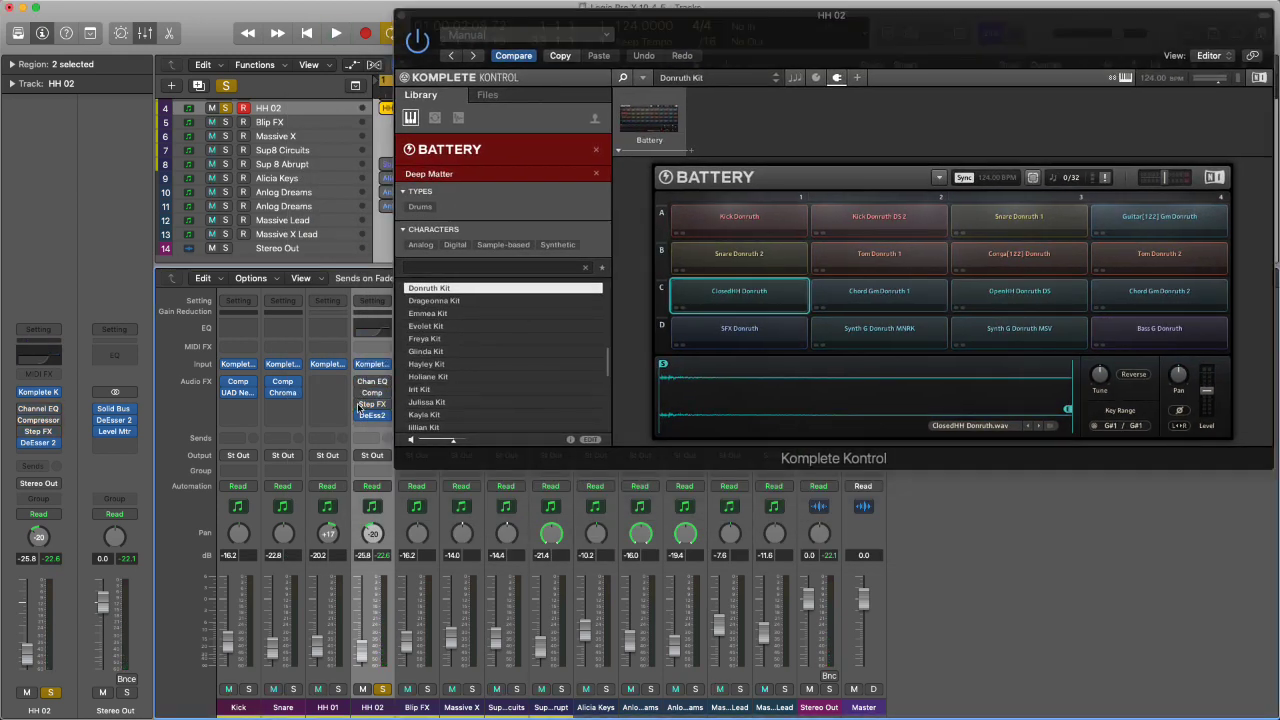
{"action": "left_click", "coordinate": [766, 296]}
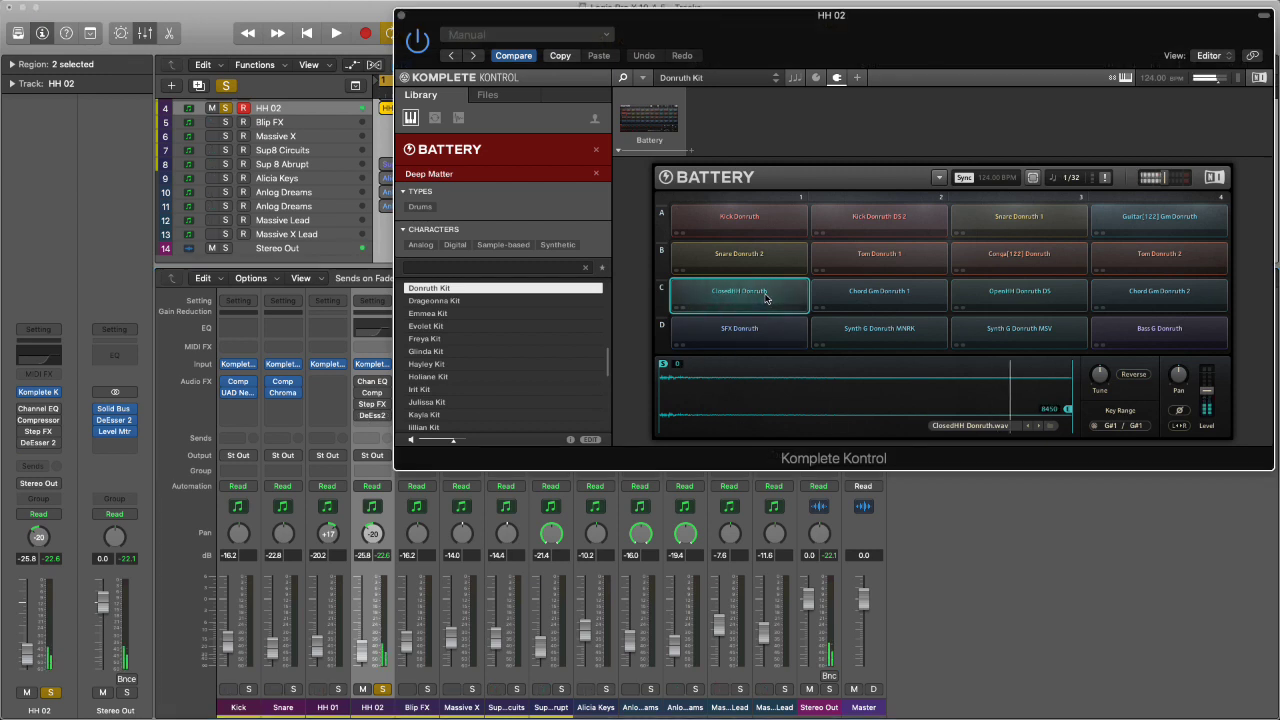
{"action": "left_click", "coordinate": [766, 297]}
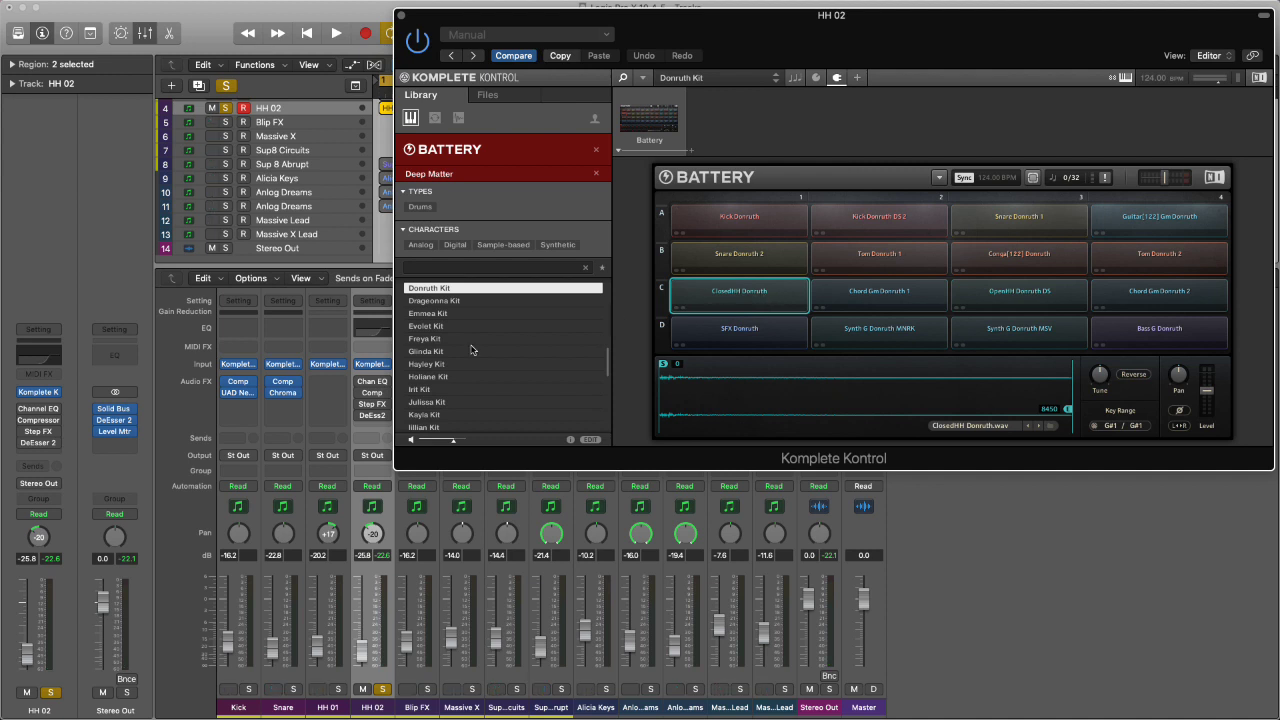
{"action": "left_click", "coordinate": [369, 390]}
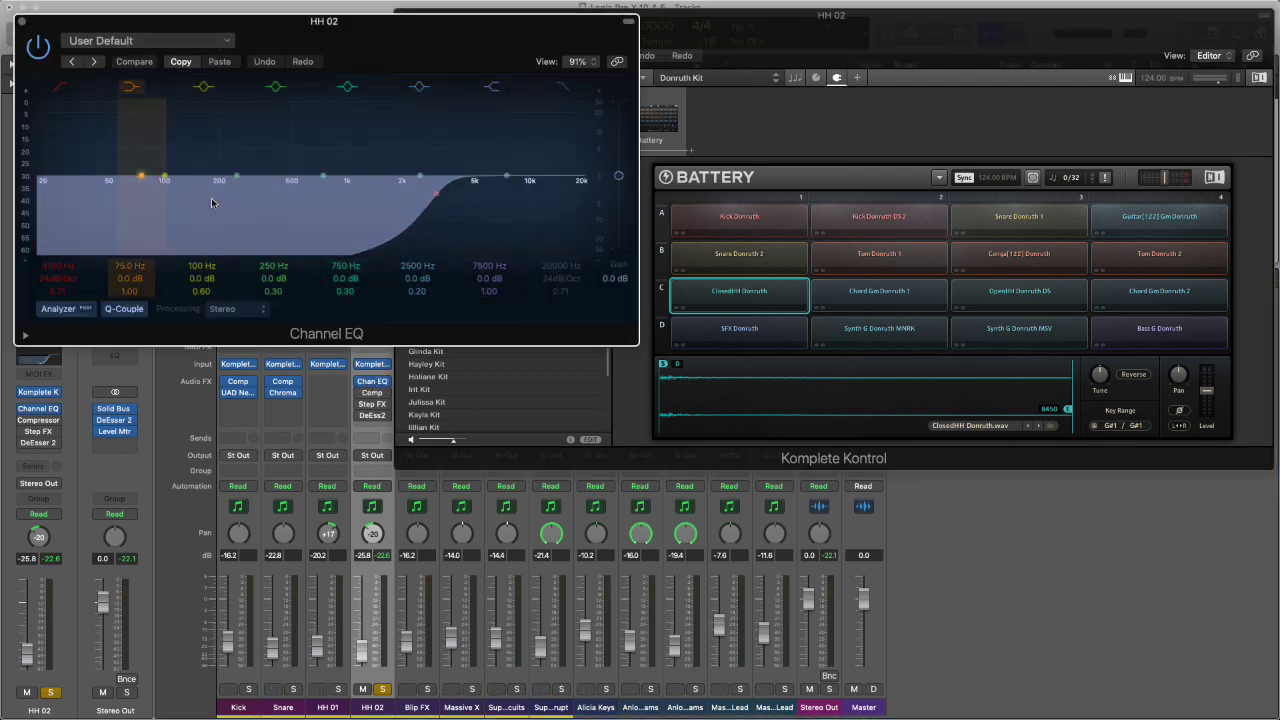
Replace the Channel EQ window with HH 02's Compressor, placed on the right
{"action": "left_click", "coordinate": [22, 24]}
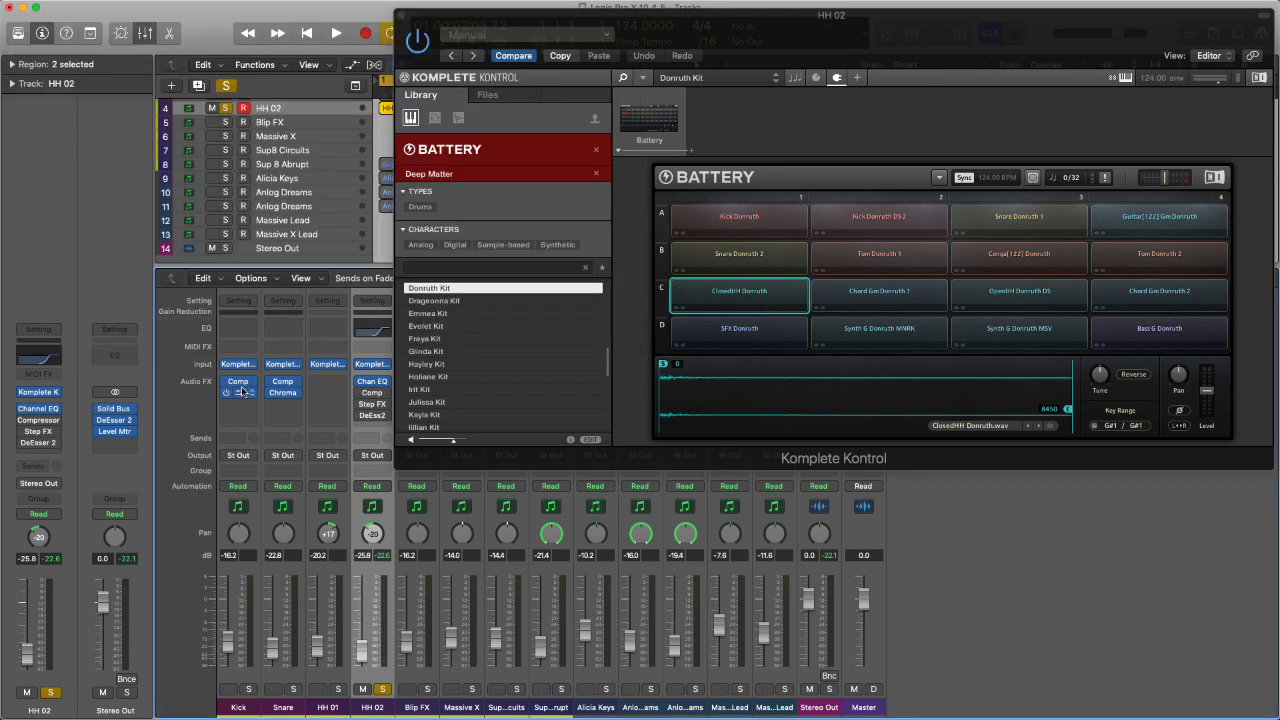
{"action": "left_click", "coordinate": [374, 392]}
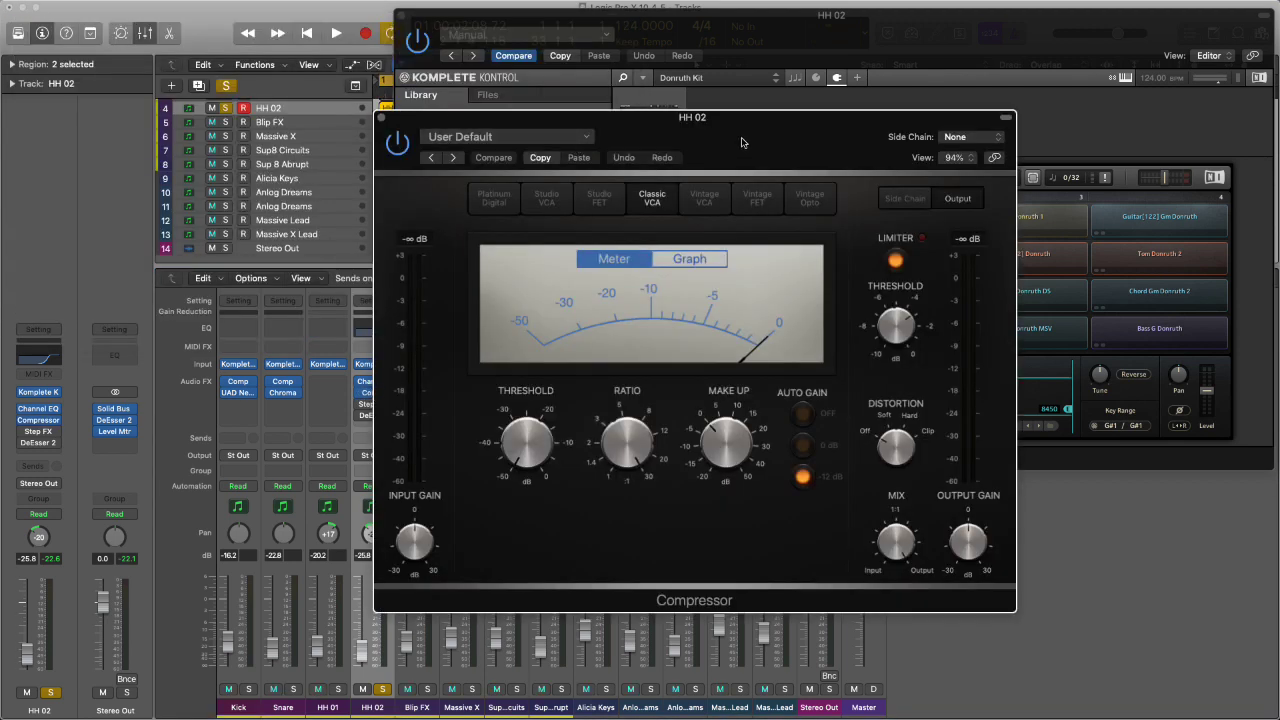
{"action": "left_click_drag", "start_coordinate": [742, 142], "coordinate": [600, 146]}
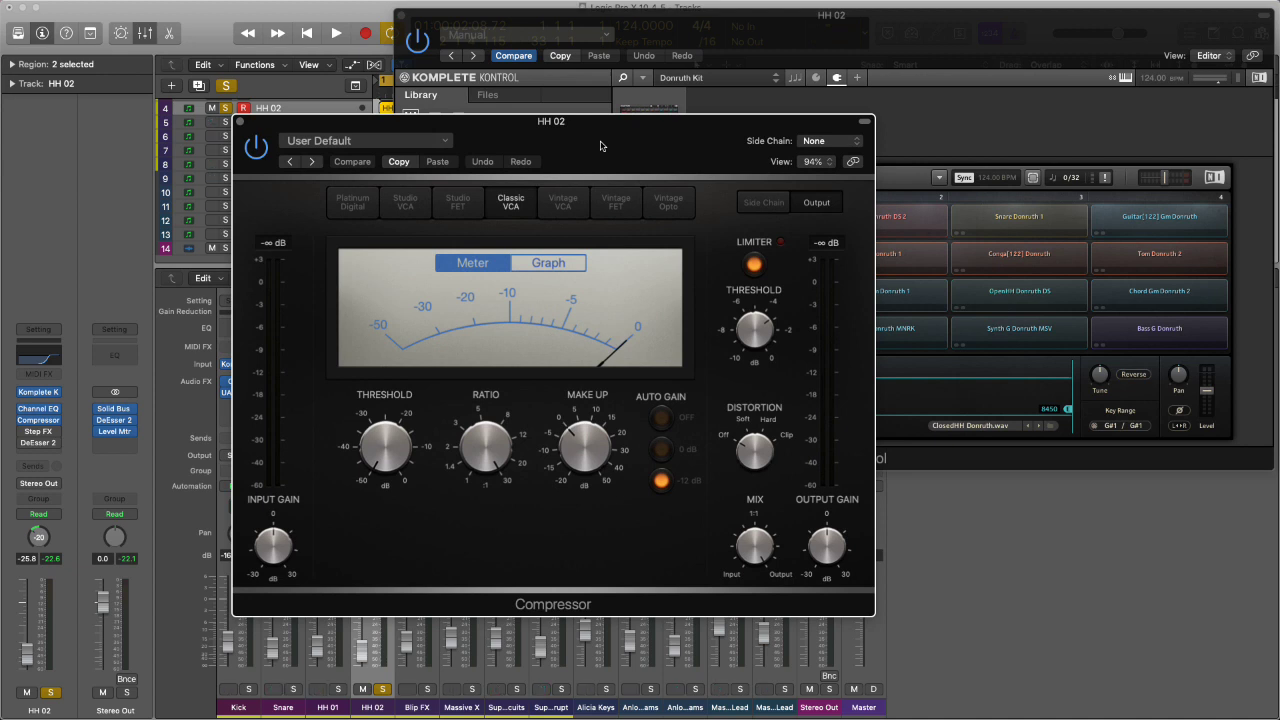
{"action": "left_click", "coordinate": [385, 472]}
{"action": "mouse_move", "coordinate": [381, 452]}
{"action": "mouse_move", "coordinate": [489, 452]}
{"action": "left_click_drag", "start_coordinate": [624, 147], "coordinate": [938, 152]}
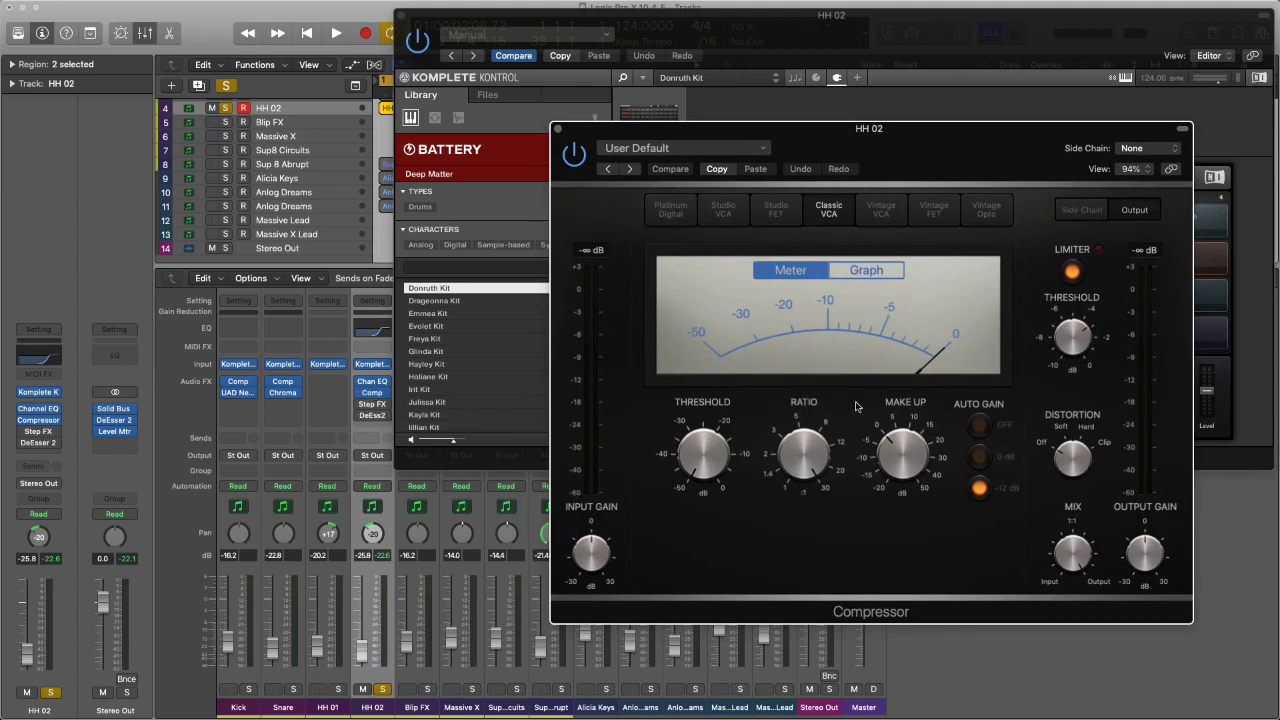
Listen to the compressed hi-hats, then solo HH 01 alongside HH 02 and play both
{"action": "key", "text": "space"}
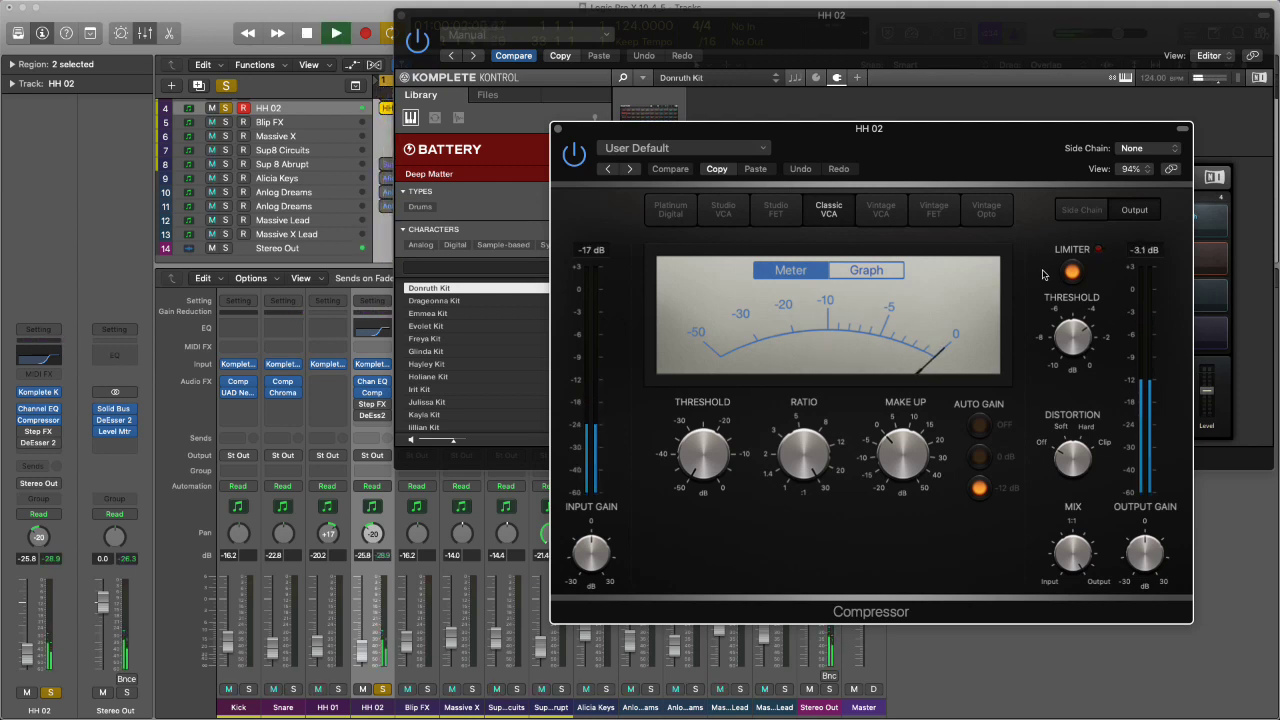
{"action": "key", "text": "space"}
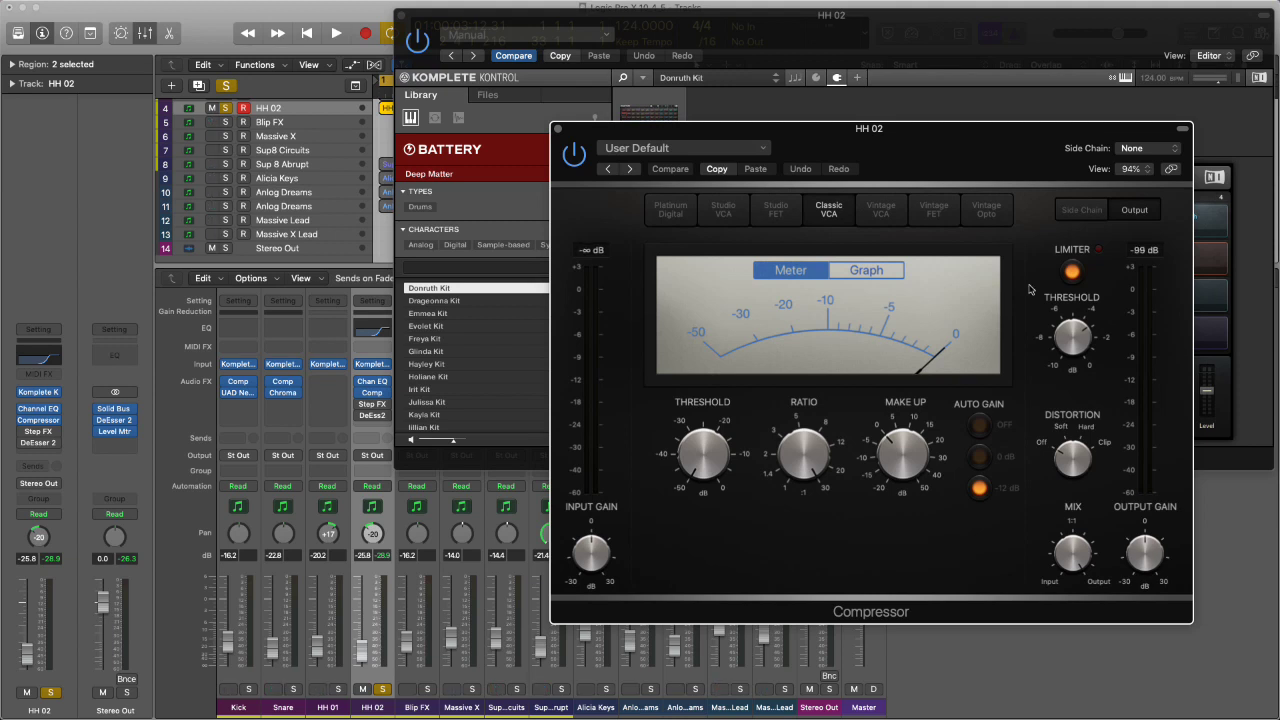
{"action": "left_click", "coordinate": [338, 690]}
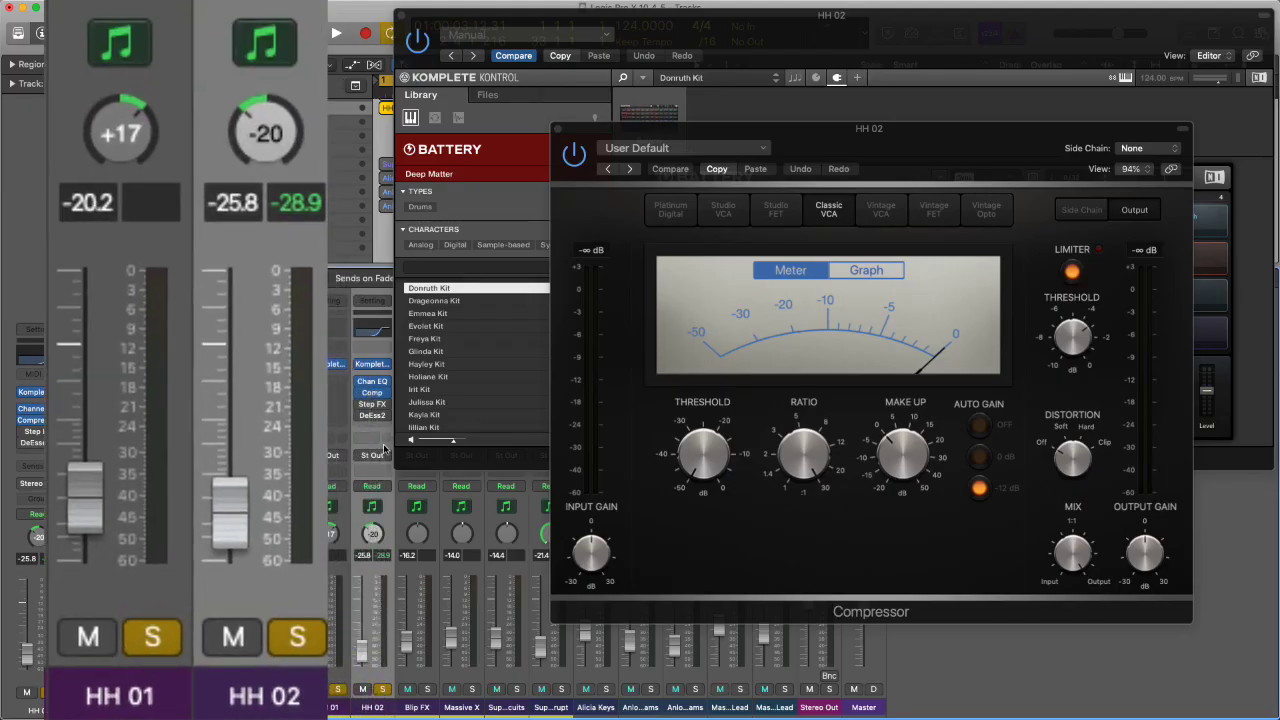
{"action": "key", "text": "space"}
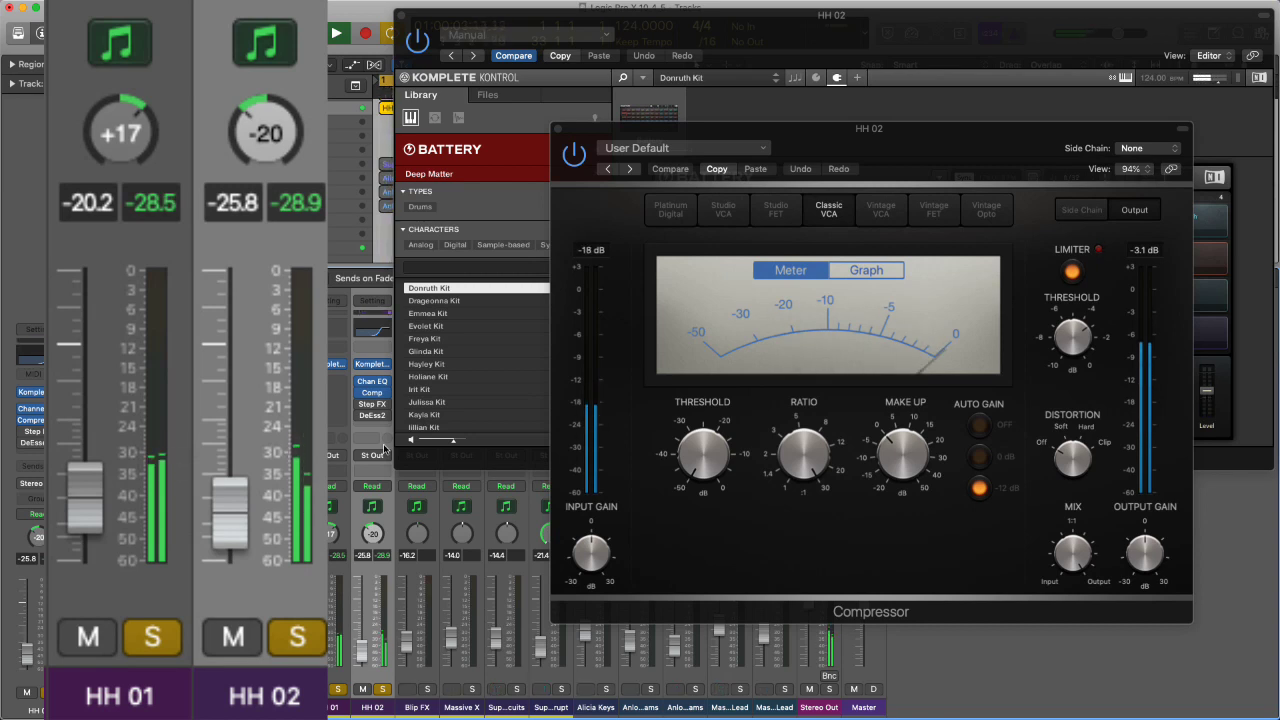
{"action": "key", "text": "space"}
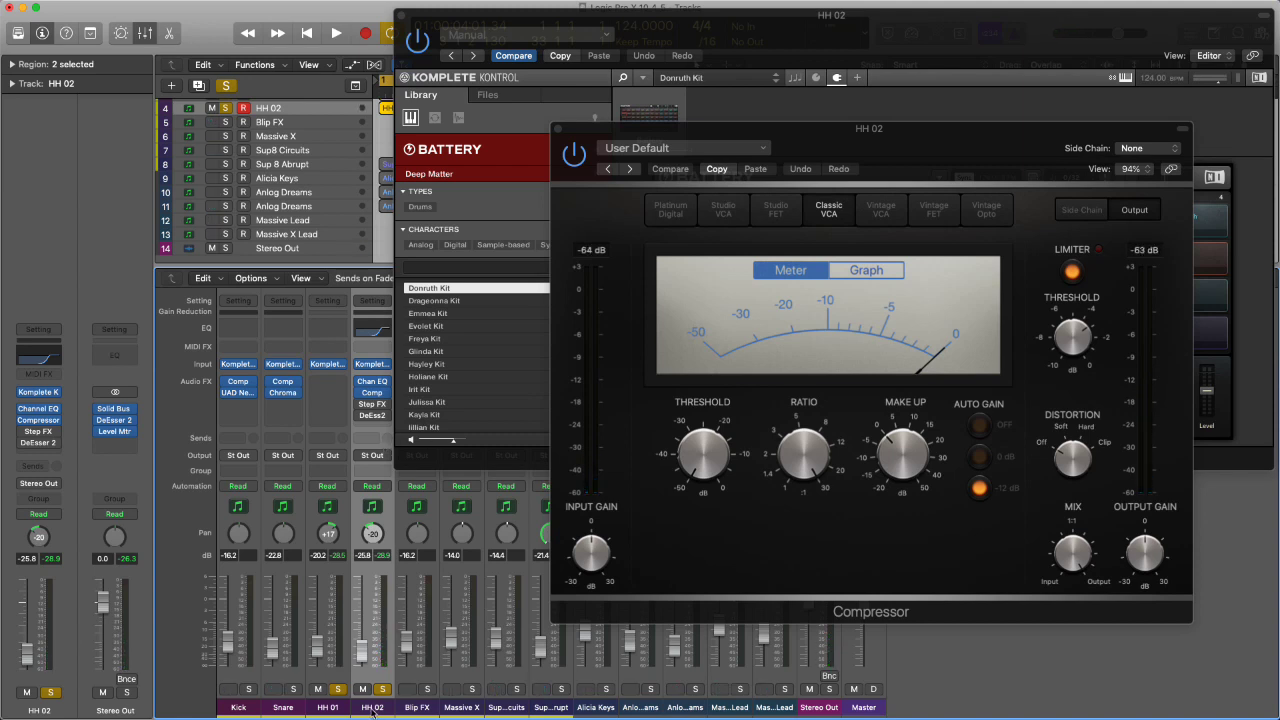
{"action": "mouse_move", "coordinate": [360, 403]}
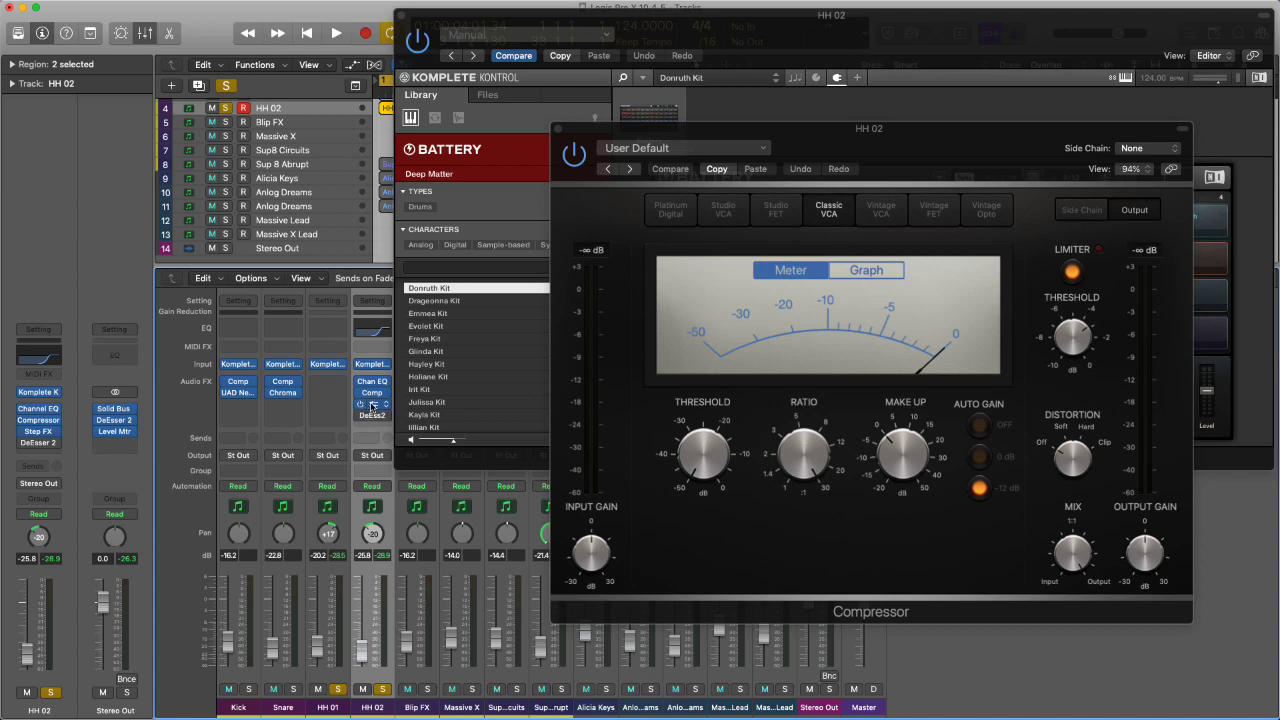
Open HH 02's Step FX over the Compressor and play briefly to hear it
{"action": "left_click", "coordinate": [372, 405]}
{"action": "left_click_drag", "start_coordinate": [335, 36], "coordinate": [1057, 276]}
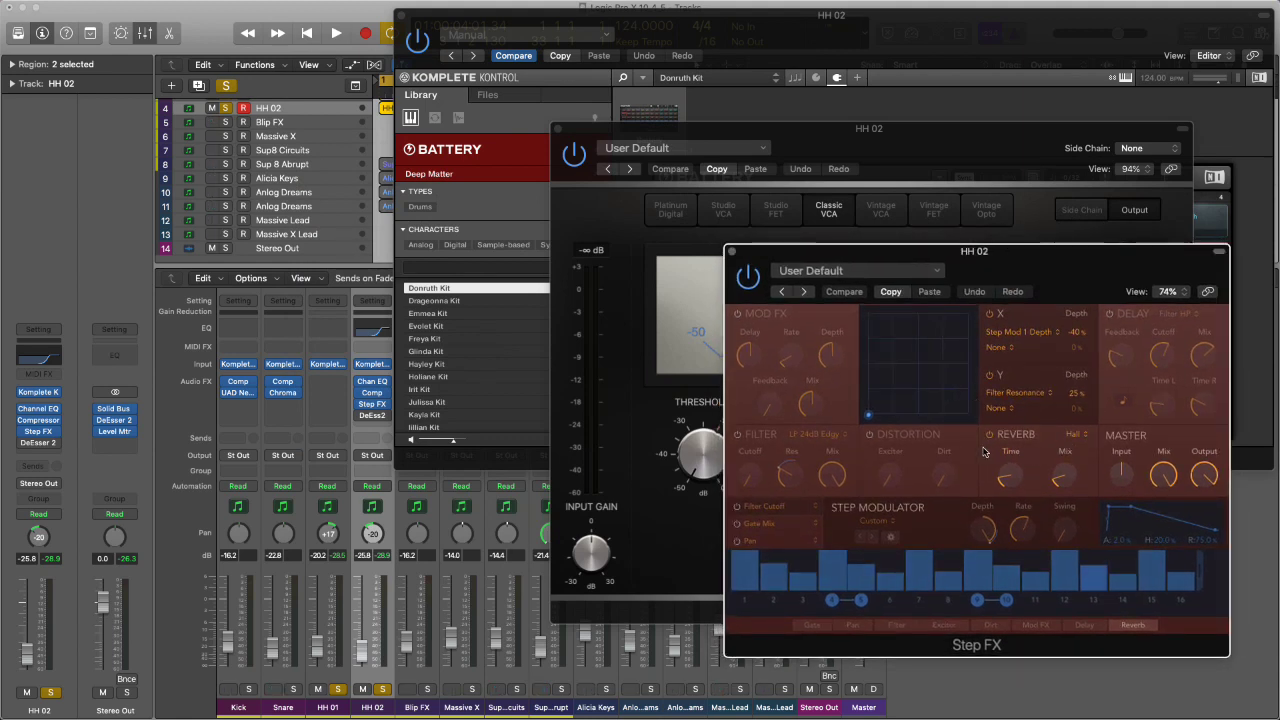
{"action": "mouse_move", "coordinate": [1010, 450]}
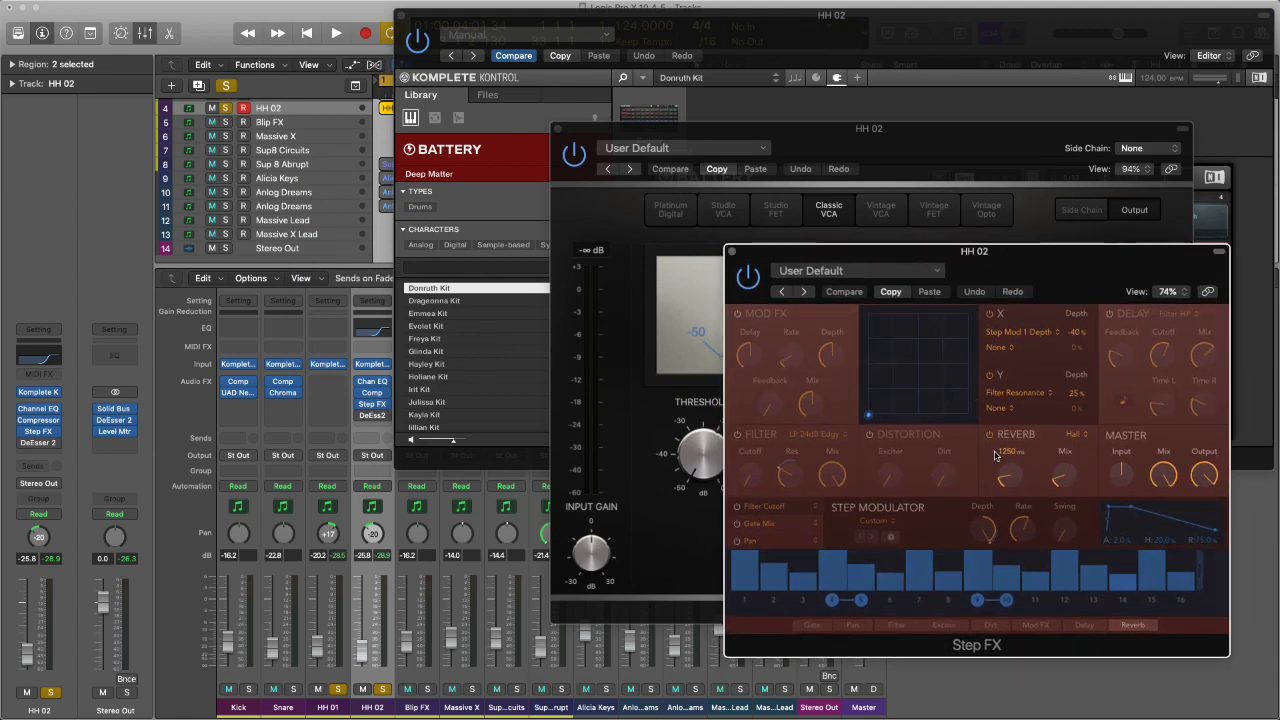
{"action": "key", "text": "space"}
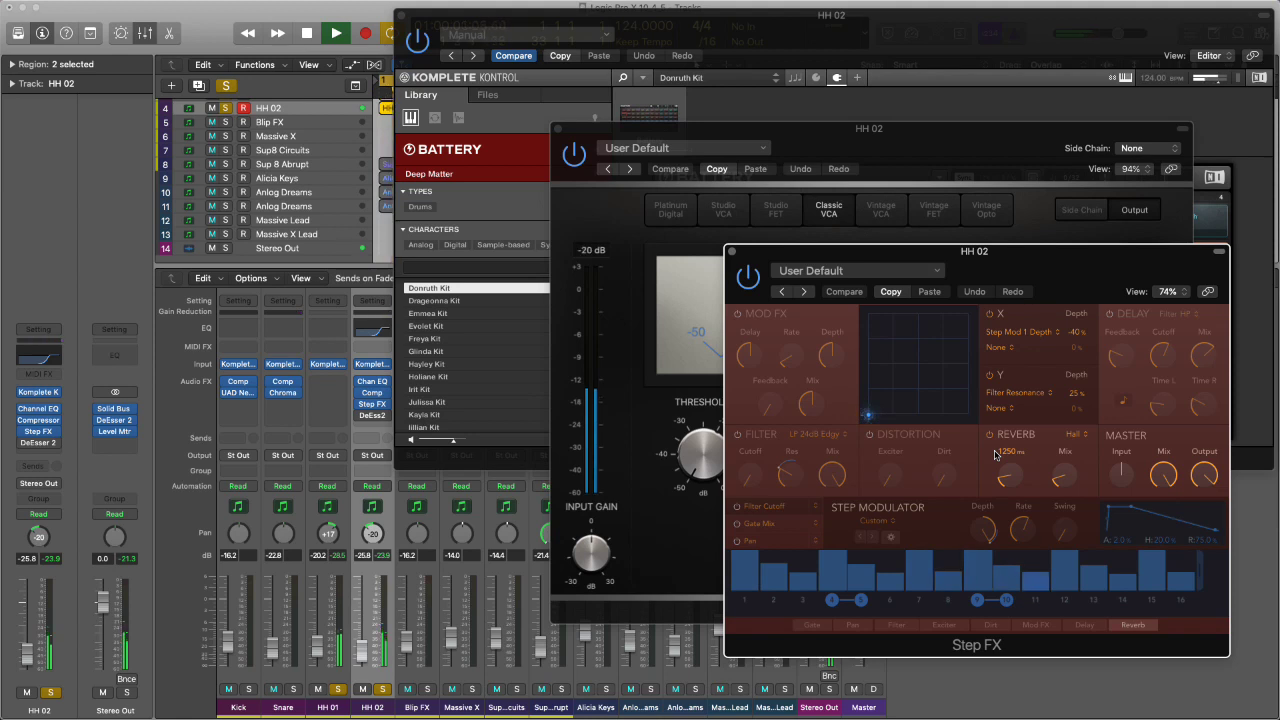
{"action": "key", "text": "space"}
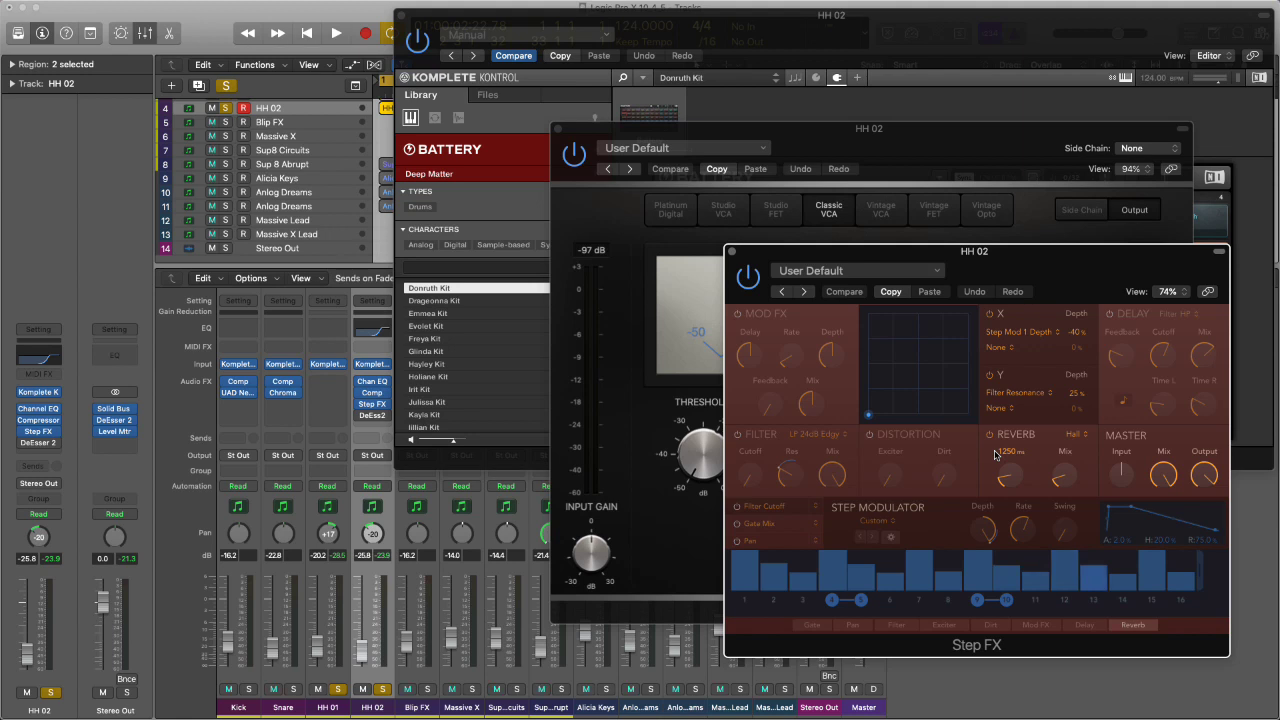
{"action": "left_click", "coordinate": [363, 416]}
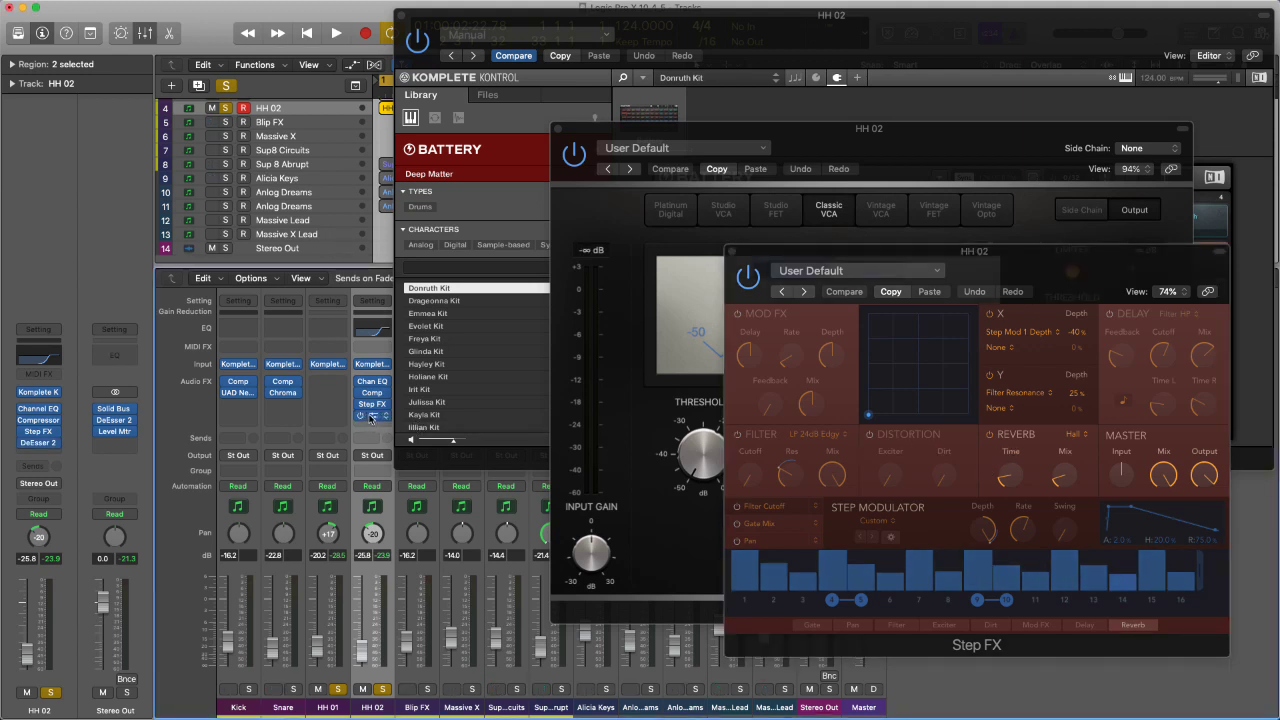
Open HH 02's DeEsser 2 and compare it bypassed versus active
{"action": "left_click", "coordinate": [366, 416]}
{"action": "left_click_drag", "start_coordinate": [590, 124], "coordinate": [967, 380]}
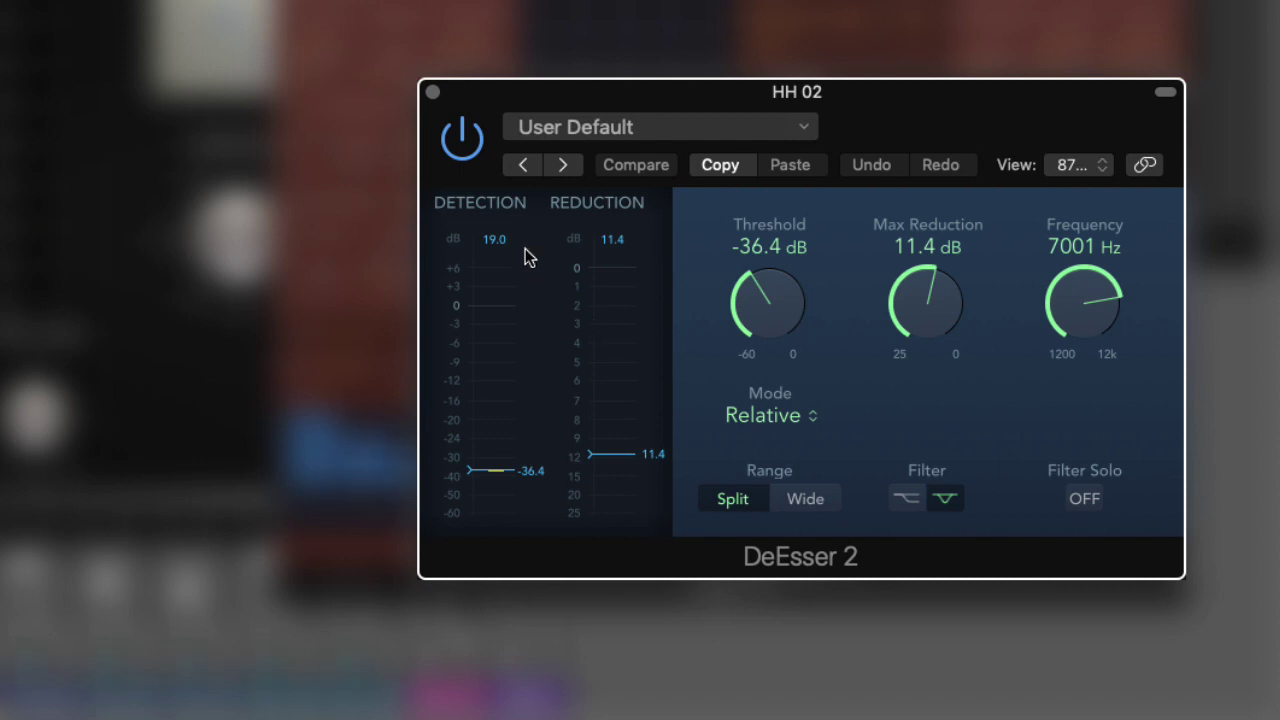
{"action": "left_click", "coordinate": [463, 140]}
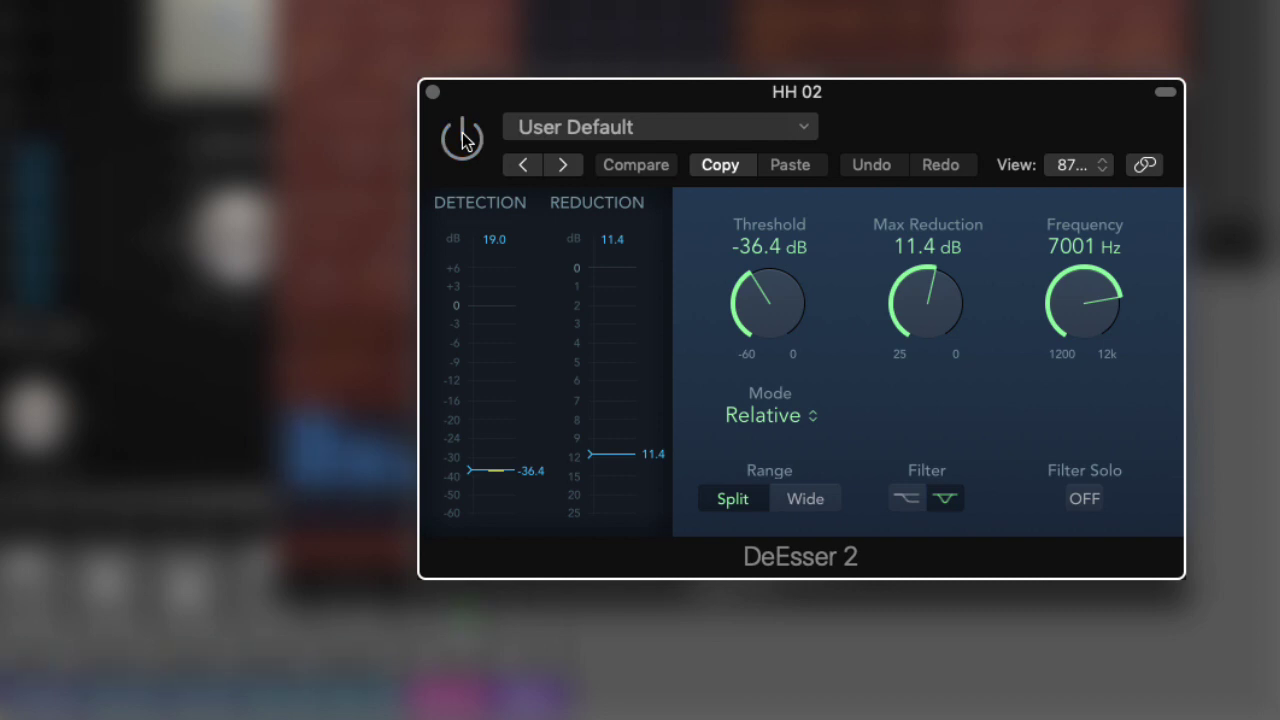
{"action": "left_click", "coordinate": [463, 140]}
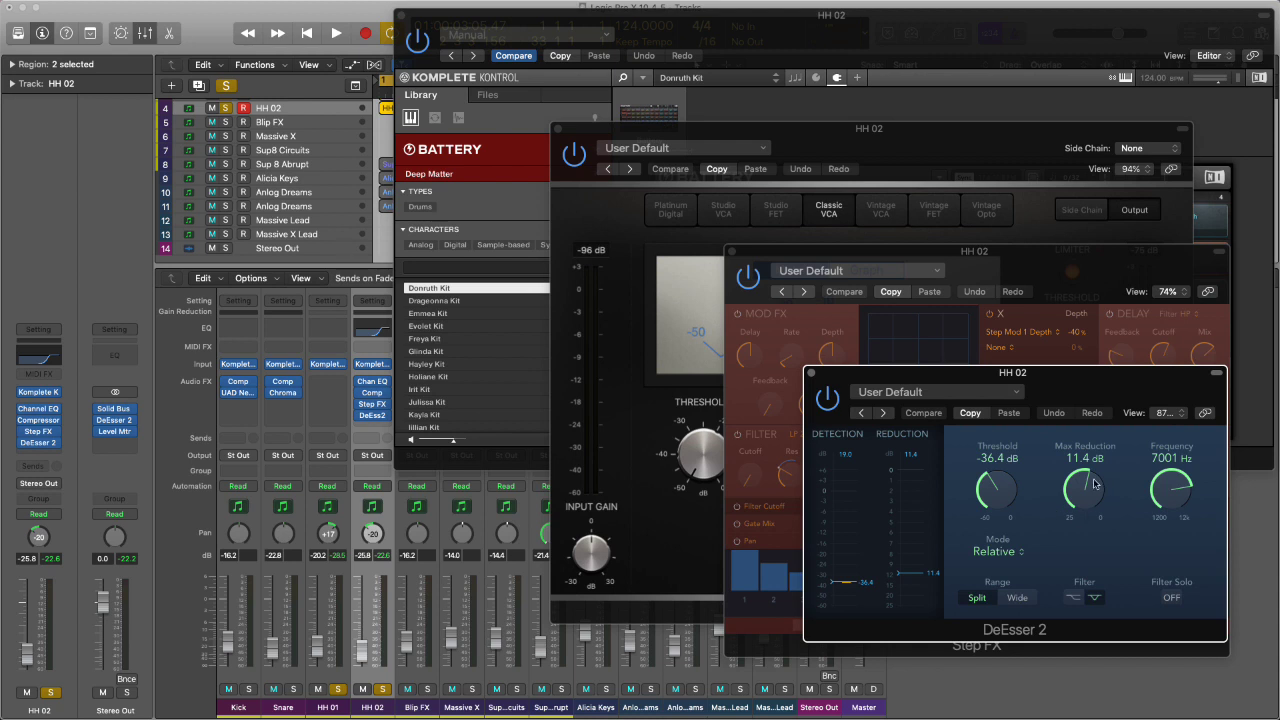
Raise Max Reduction to 15.3 dB, mute the Alicia Keys, pad and lead channels, and re-enable the de-esser
{"action": "left_click_drag", "start_coordinate": [1082, 505], "coordinate": [1073, 632]}
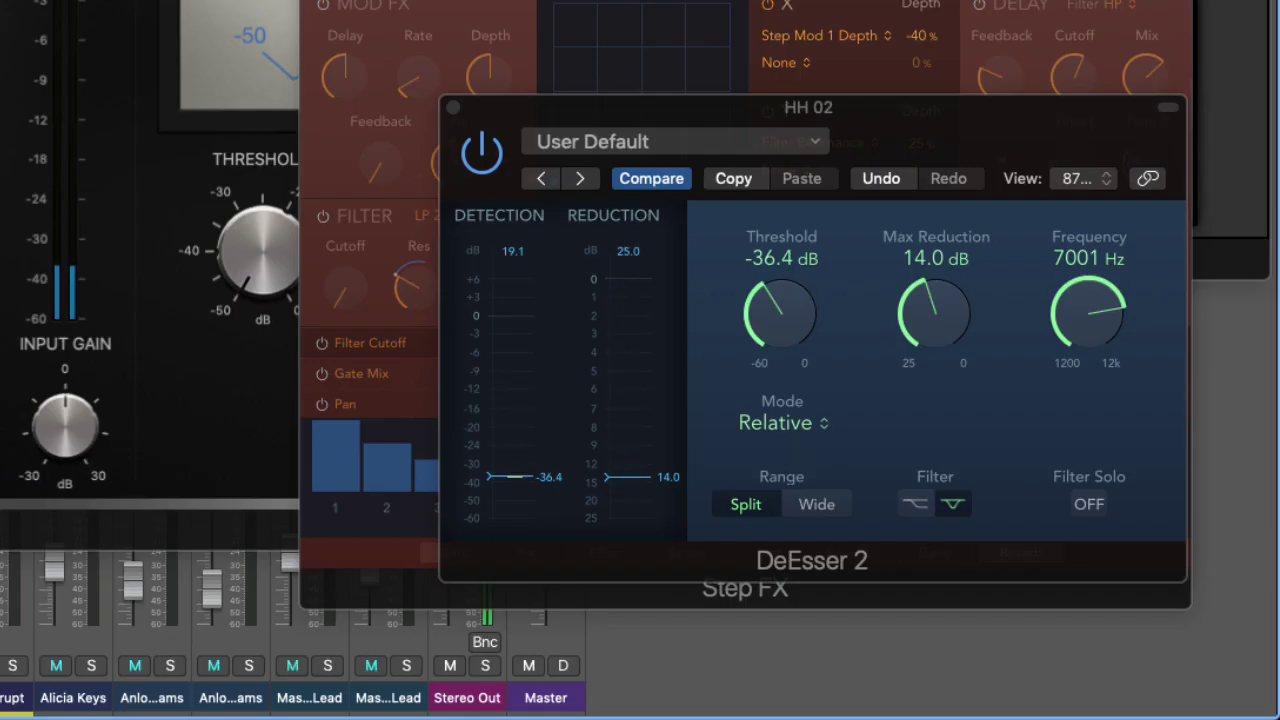
{"action": "key", "text": "ctrl+m"}
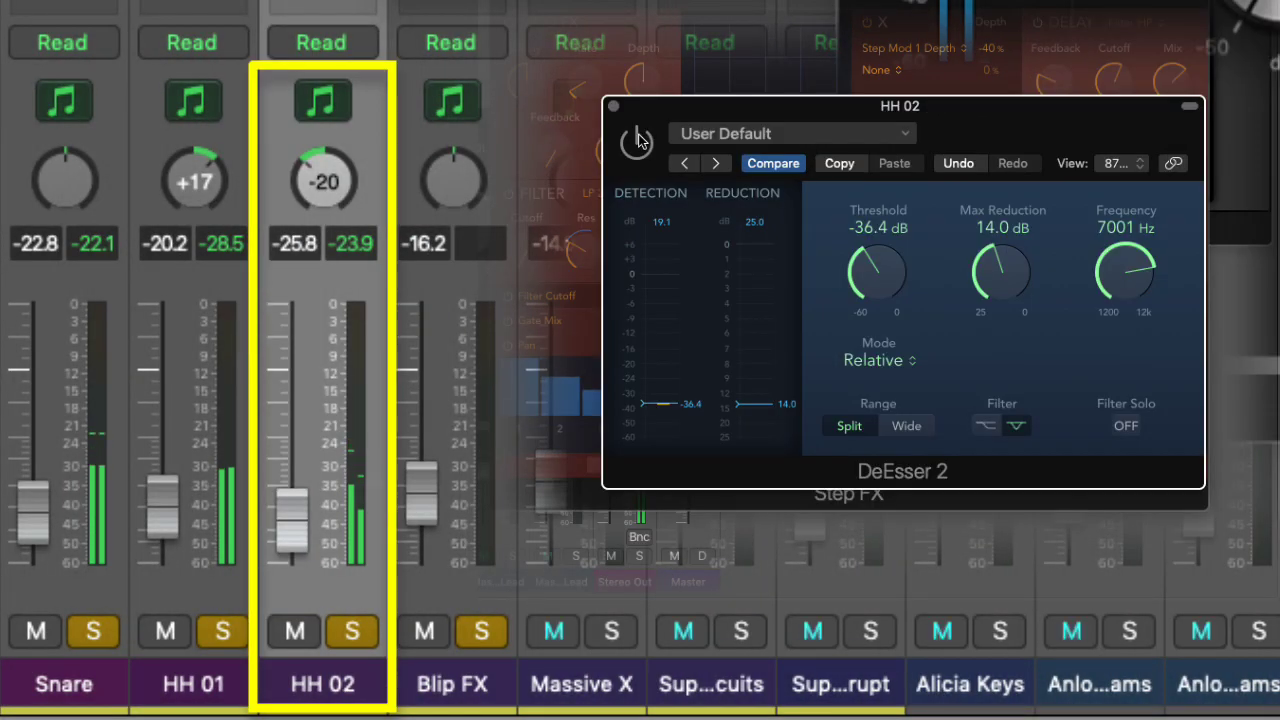
{"action": "left_click", "coordinate": [638, 141]}
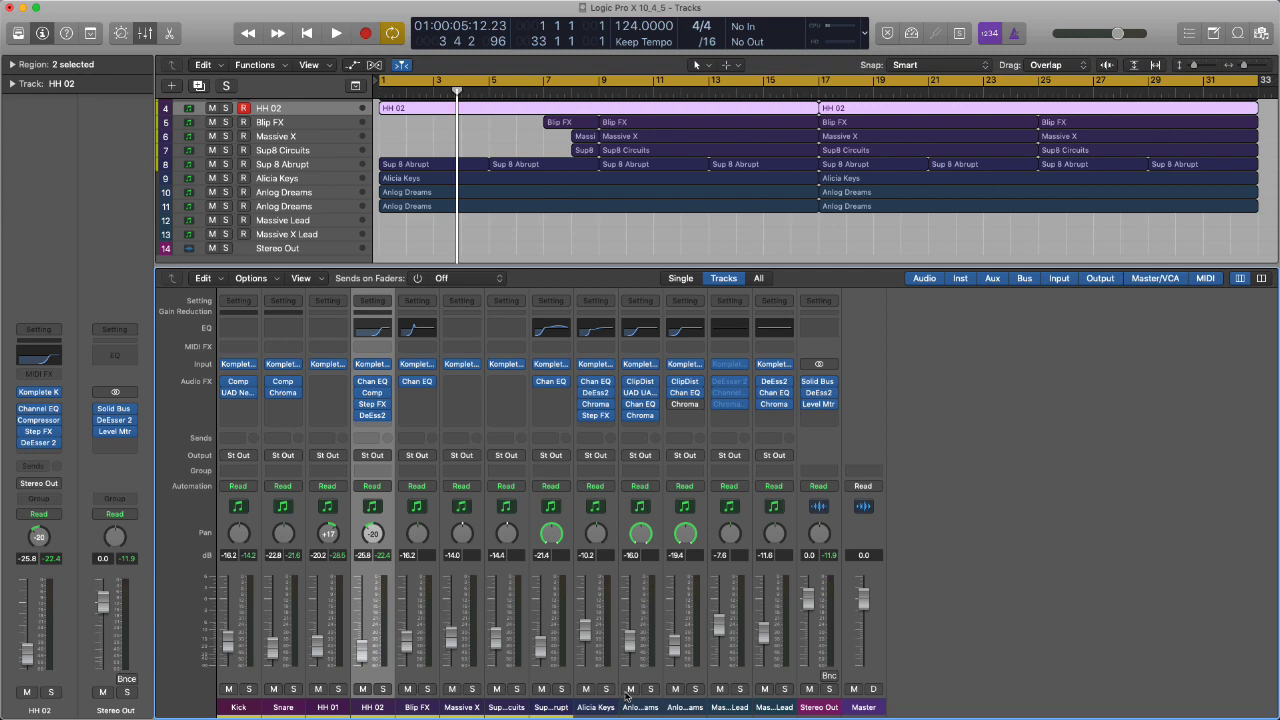
Solo Alicia Keys and play it with its Komplete Kontrol window briefly open
{"action": "left_click", "coordinate": [607, 690]}
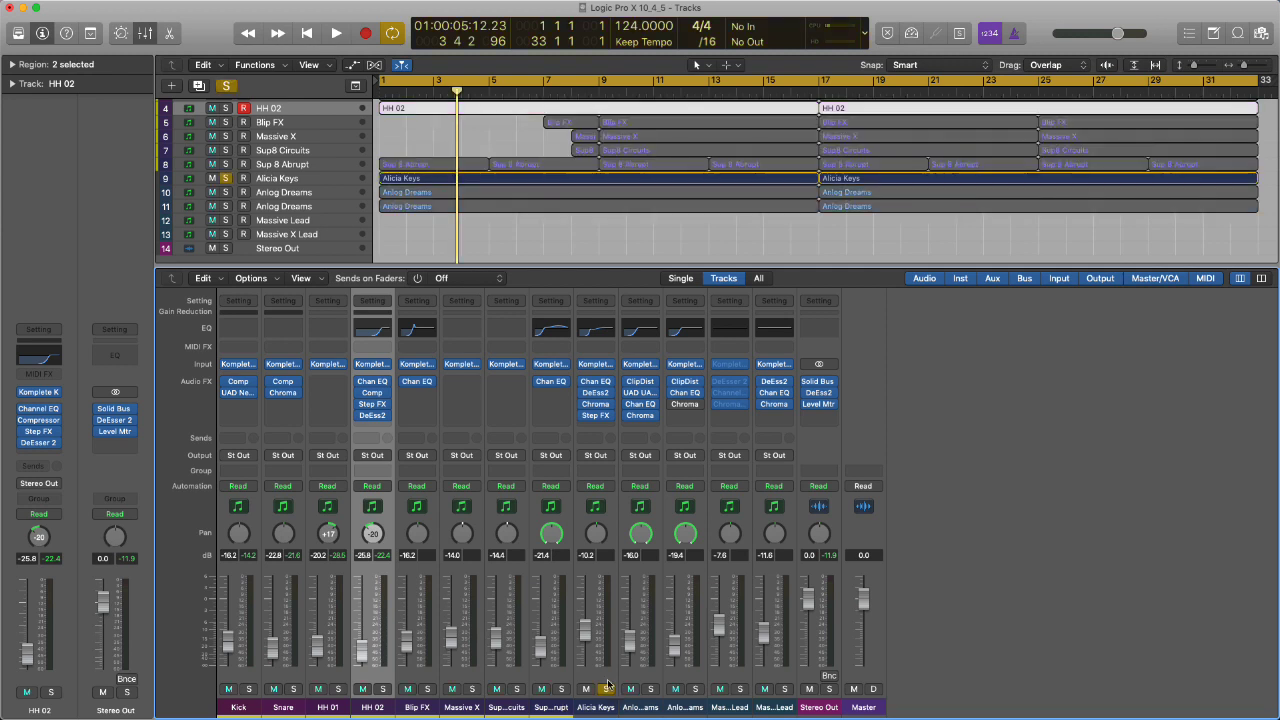
{"action": "left_click", "coordinate": [598, 365]}
{"action": "left_click_drag", "start_coordinate": [717, 132], "coordinate": [705, 124]}
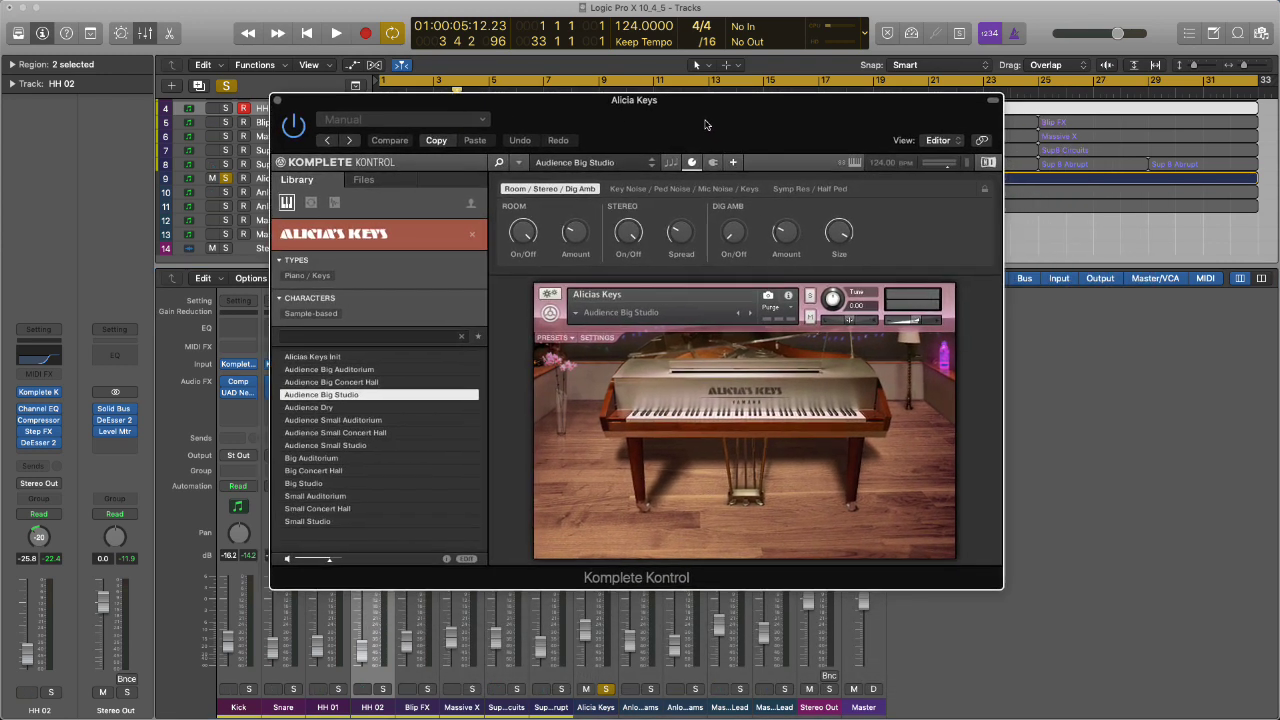
{"action": "key", "text": "space"}
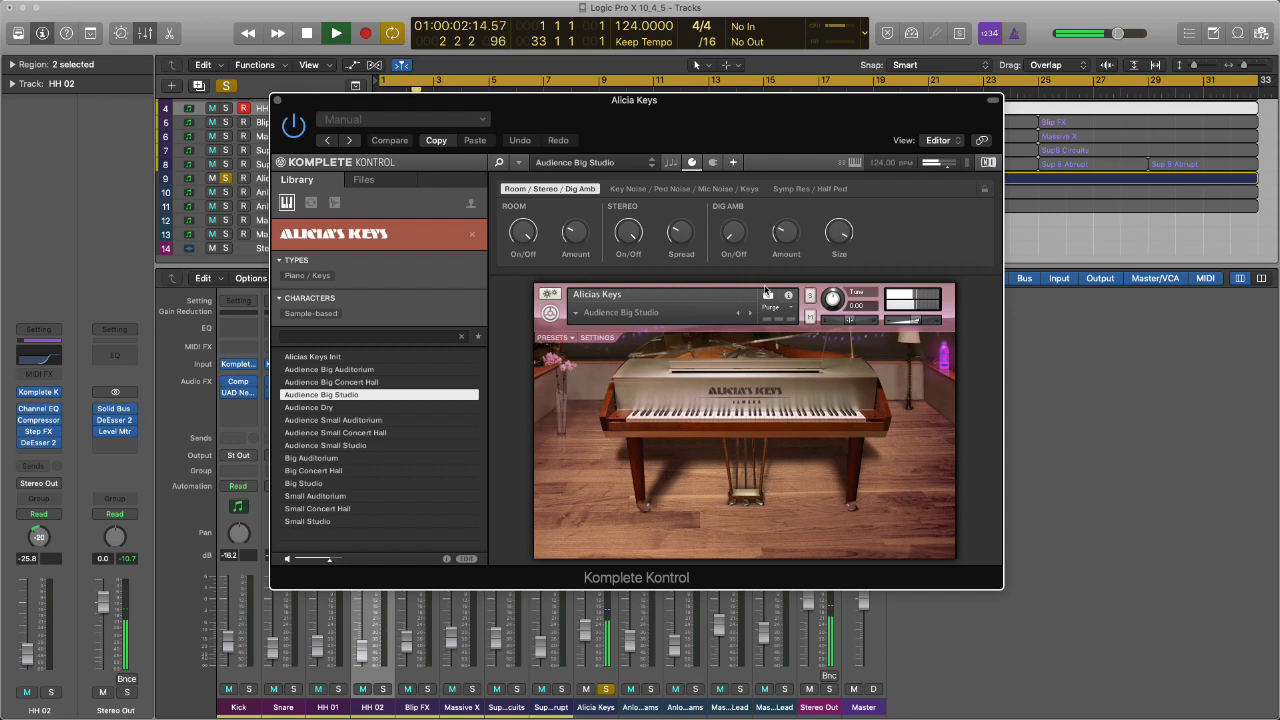
{"action": "left_click", "coordinate": [280, 102]}
{"action": "key", "text": "space"}
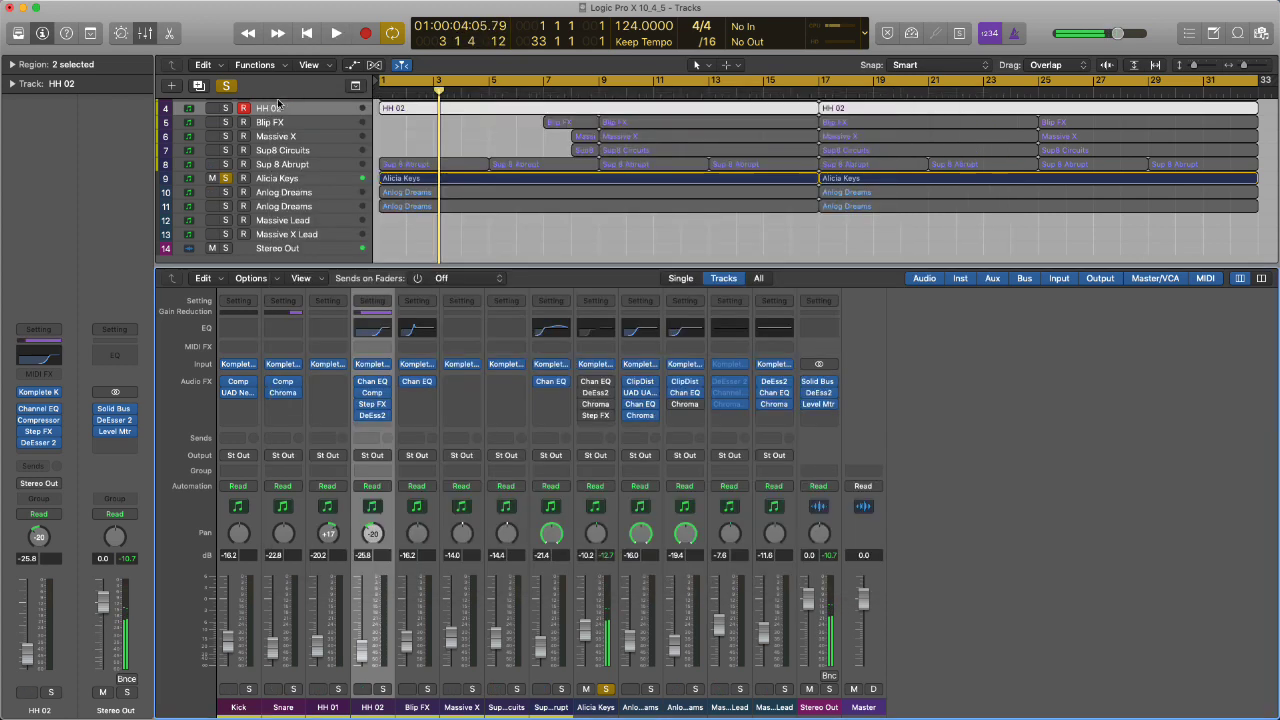
Check the Alicia Keys Channel EQ and close it again
{"action": "mouse_move", "coordinate": [657, 363]}
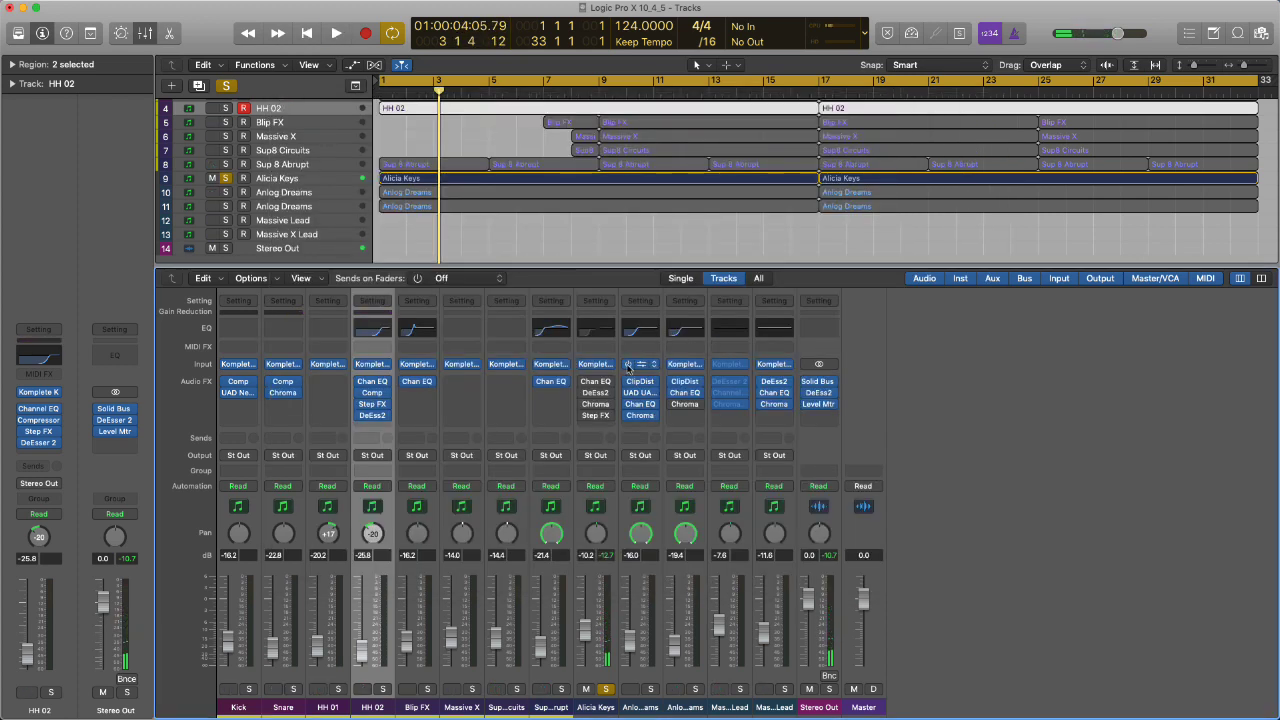
{"action": "mouse_move", "coordinate": [582, 387]}
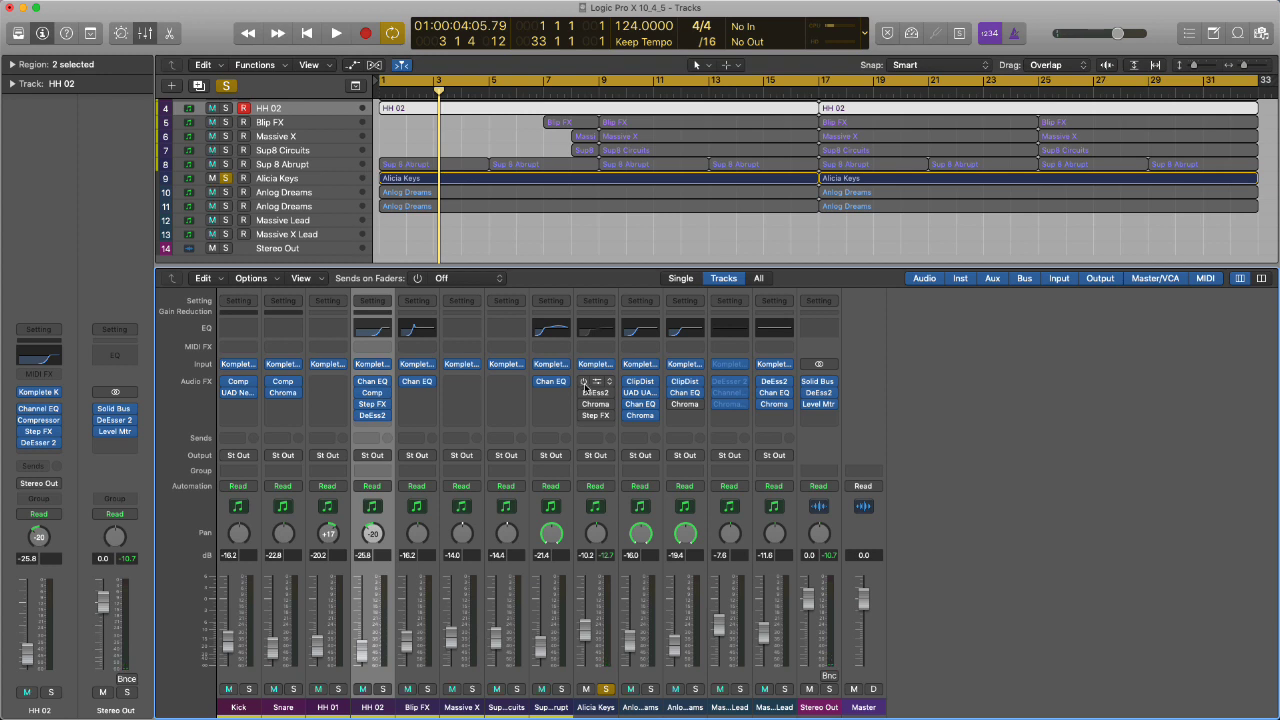
{"action": "left_click", "coordinate": [598, 385]}
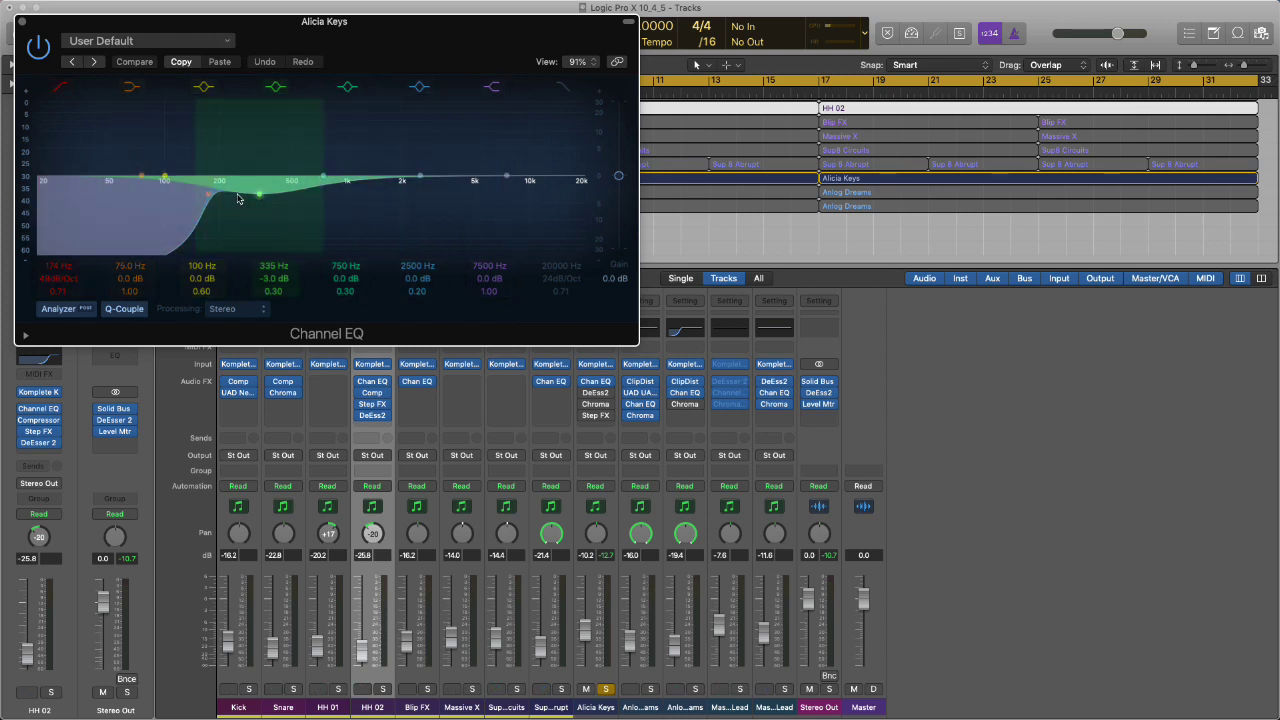
{"action": "left_click", "coordinate": [23, 23]}
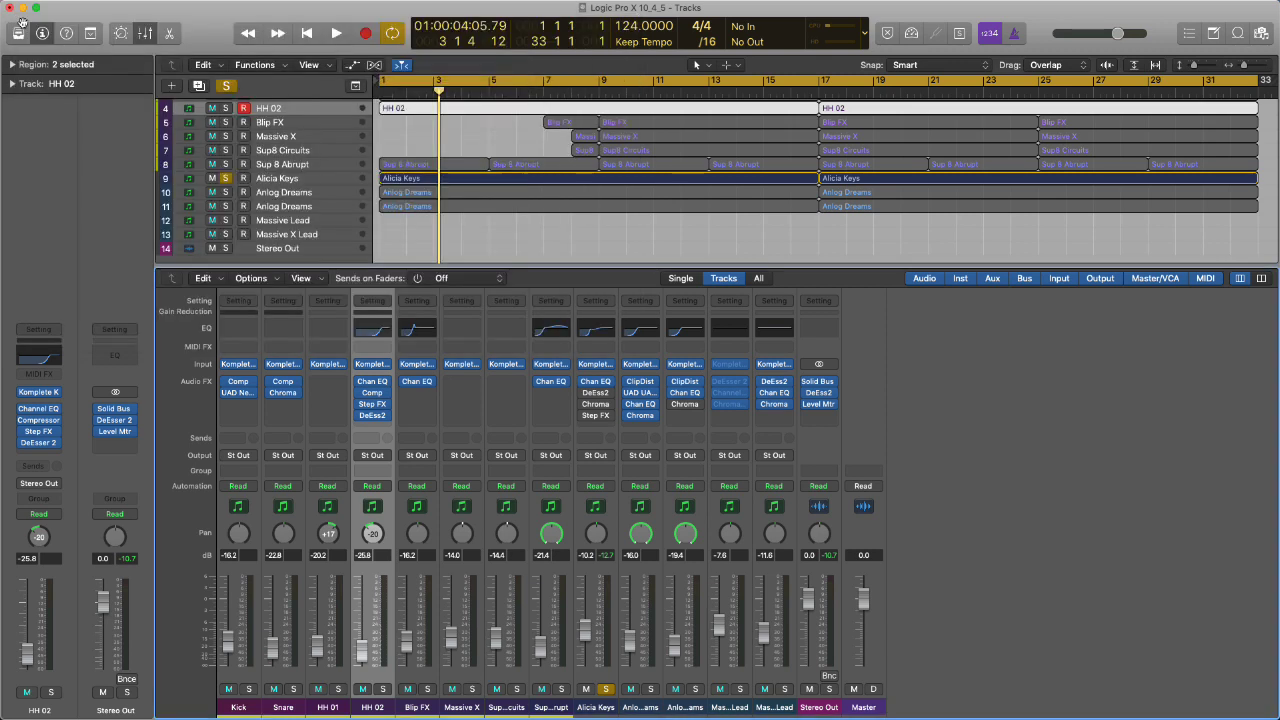
Play through Alicia Keys' Bloomy ChromaVerb, close it, and solo Anlog Dreams instead with playback
{"action": "left_click", "coordinate": [588, 404]}
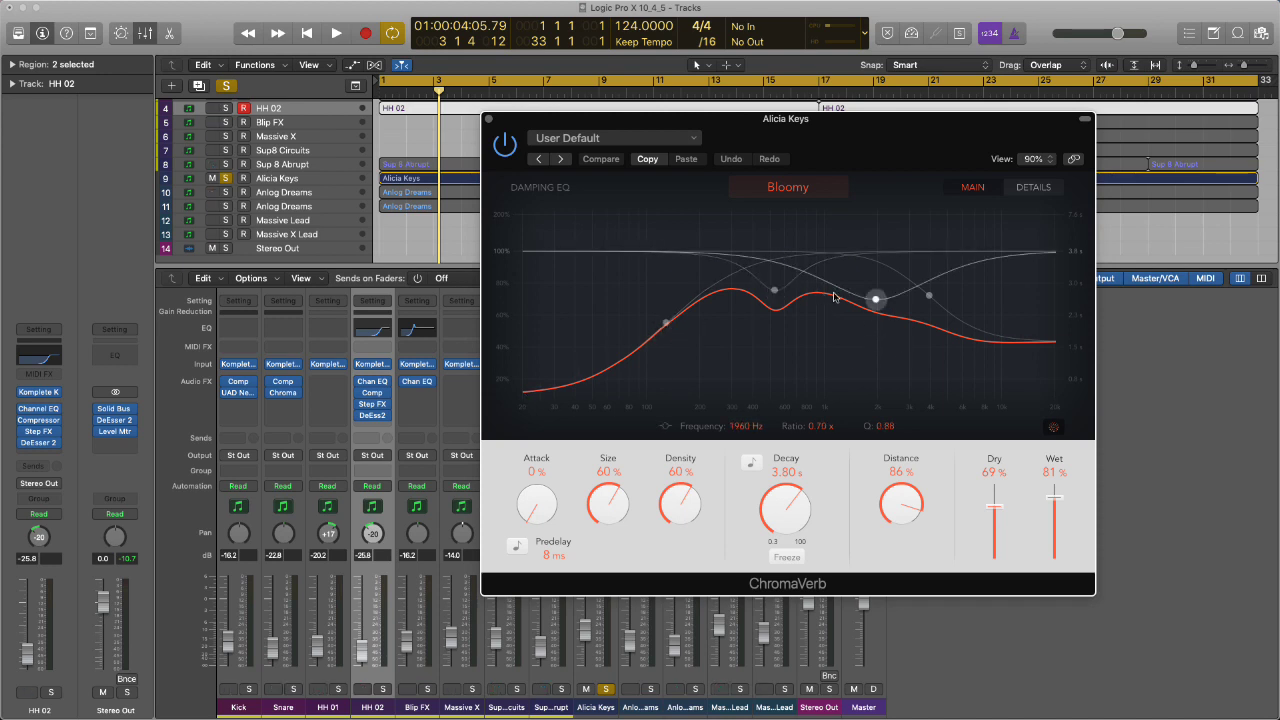
{"action": "key", "text": "space"}
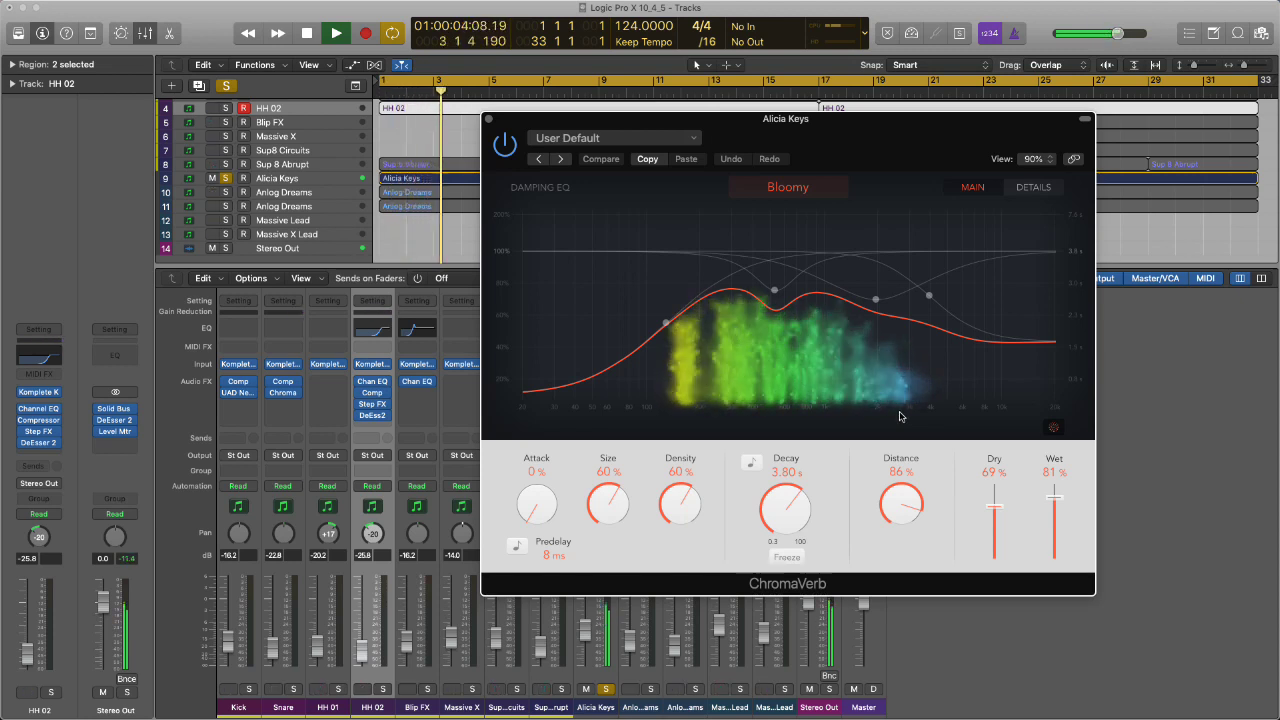
{"action": "key", "text": "space"}
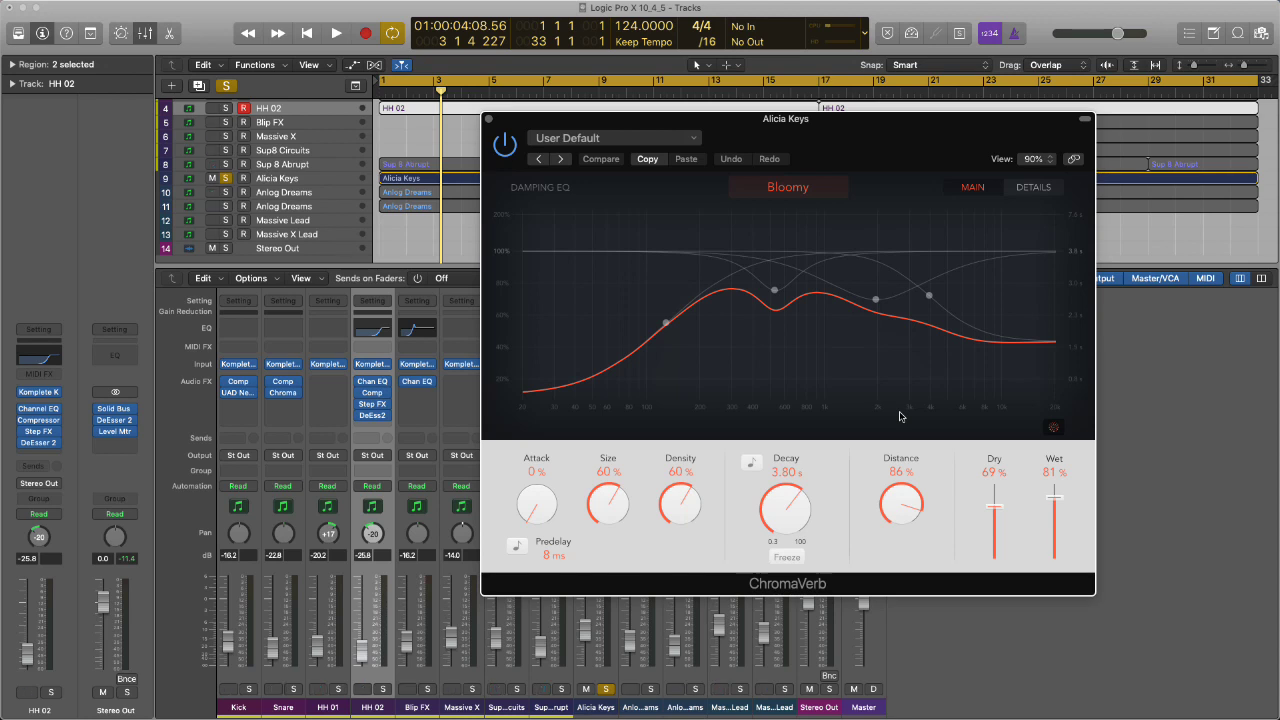
{"action": "left_click", "coordinate": [488, 119]}
{"action": "left_click", "coordinate": [636, 505]}
{"action": "key", "text": "space"}
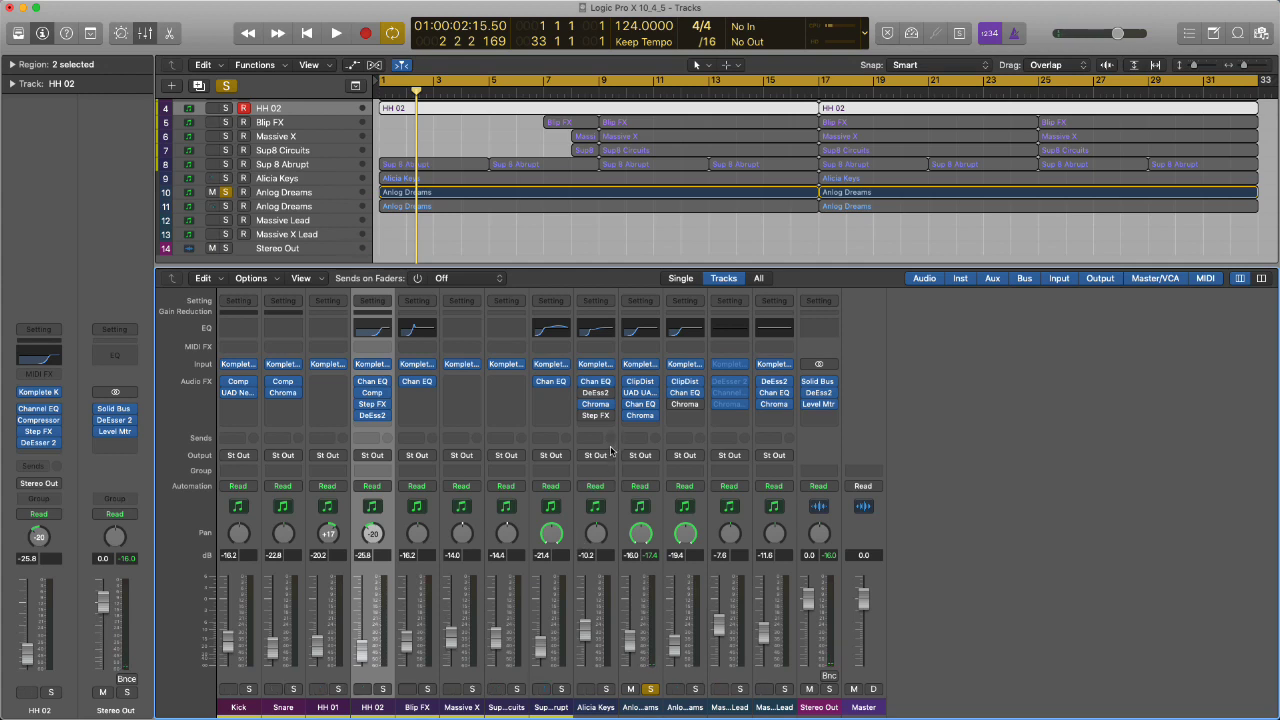
Solo Alicia Keys and play it through its Step FX, then close the Step FX window
{"action": "left_click", "coordinate": [610, 449]}
{"action": "left_click", "coordinate": [605, 689]}
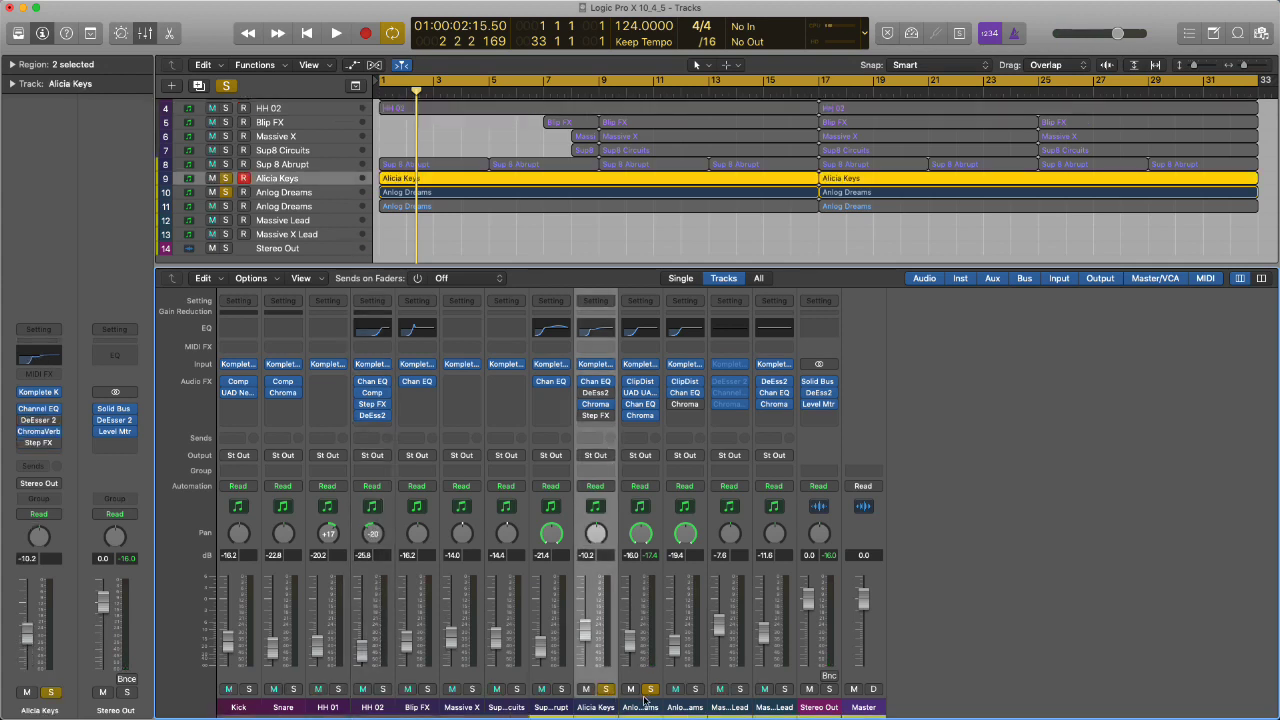
{"action": "left_click", "coordinate": [650, 689]}
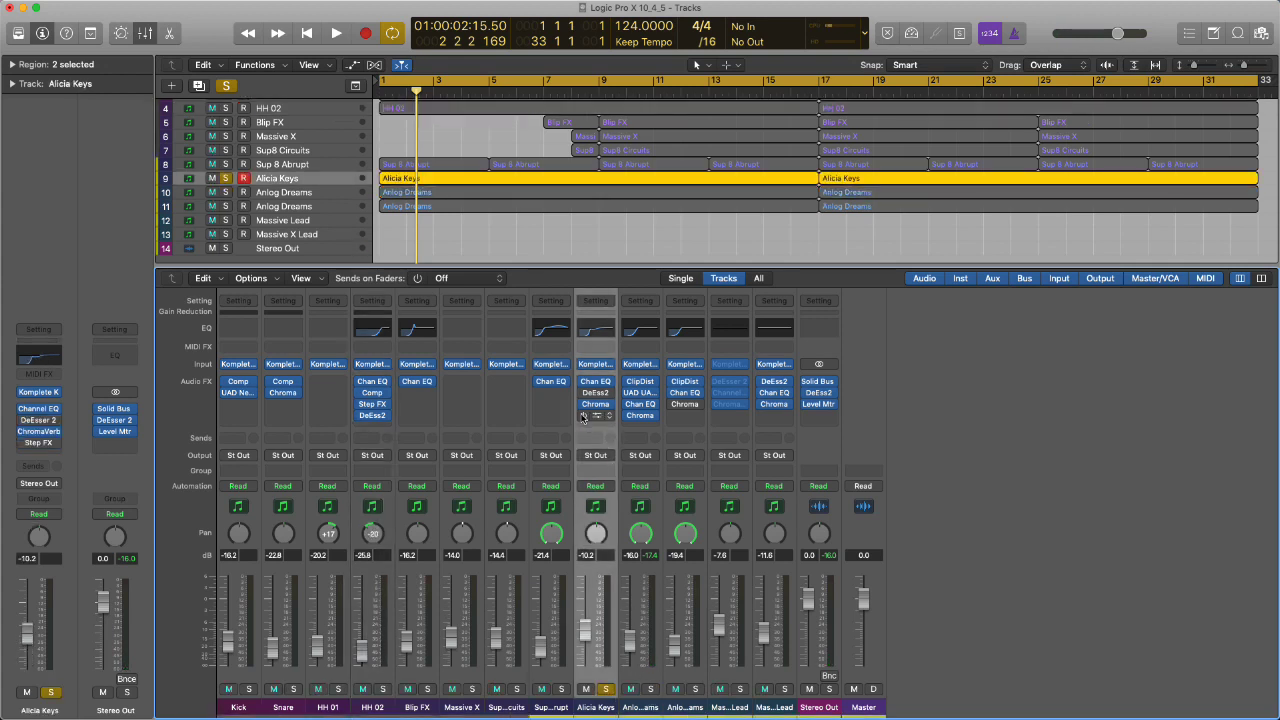
{"action": "left_click", "coordinate": [586, 416]}
{"action": "key", "text": "space"}
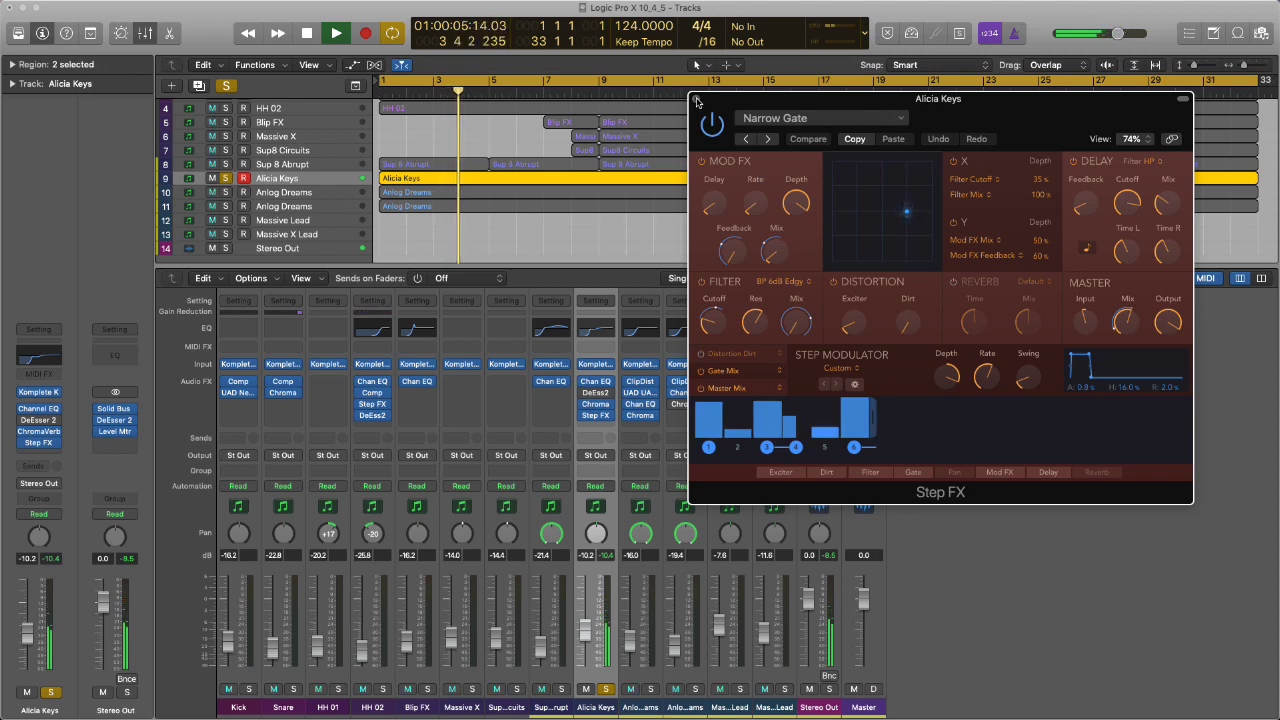
{"action": "key", "text": "space"}
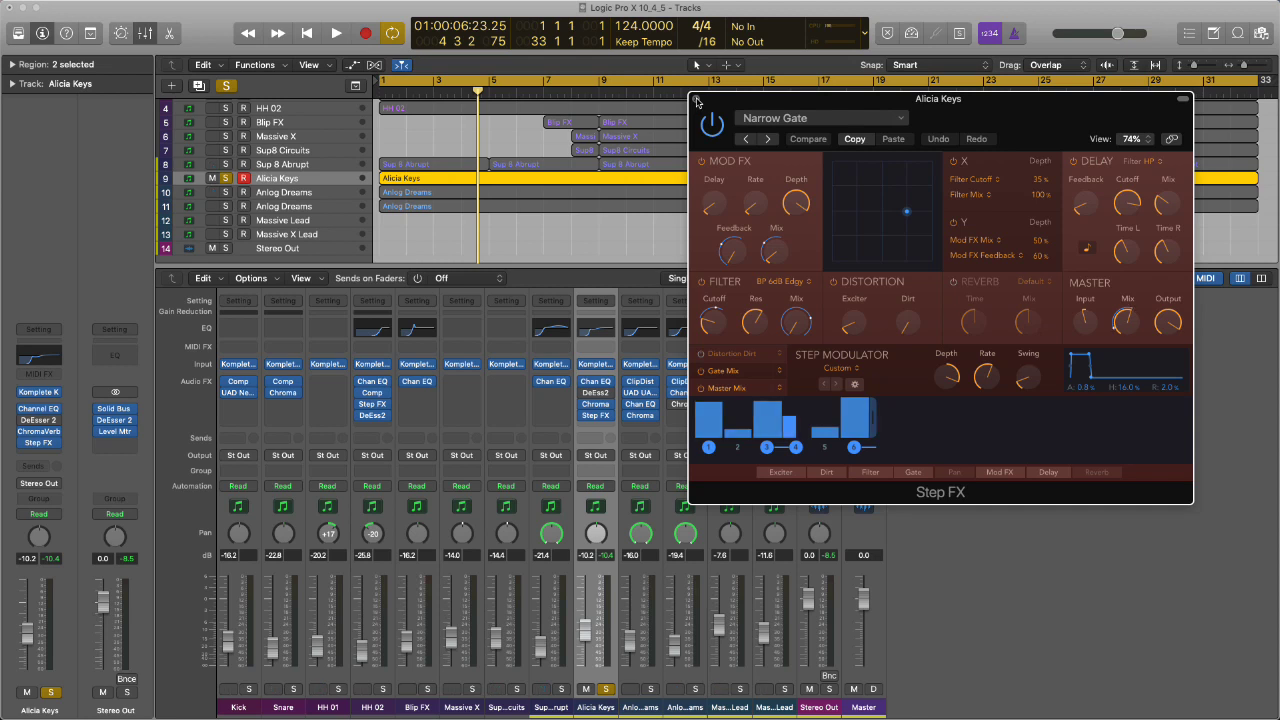
{"action": "left_click", "coordinate": [678, 283]}
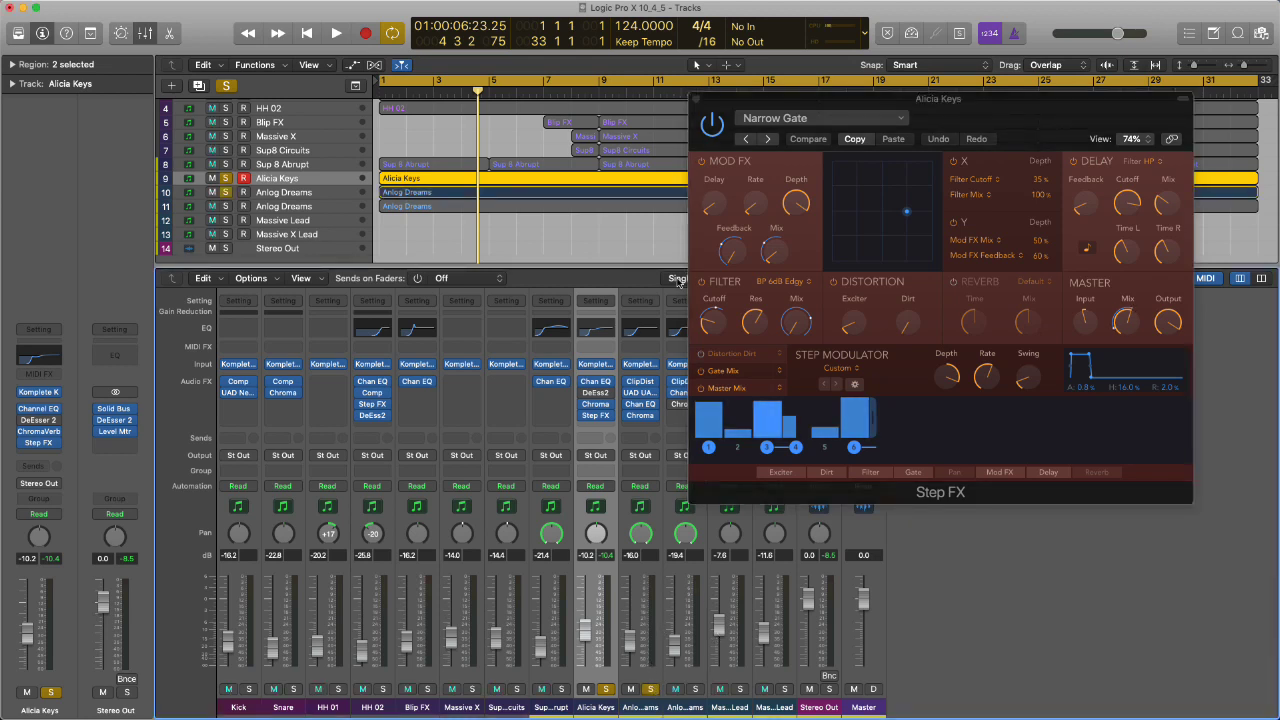
{"action": "key", "text": "v"}
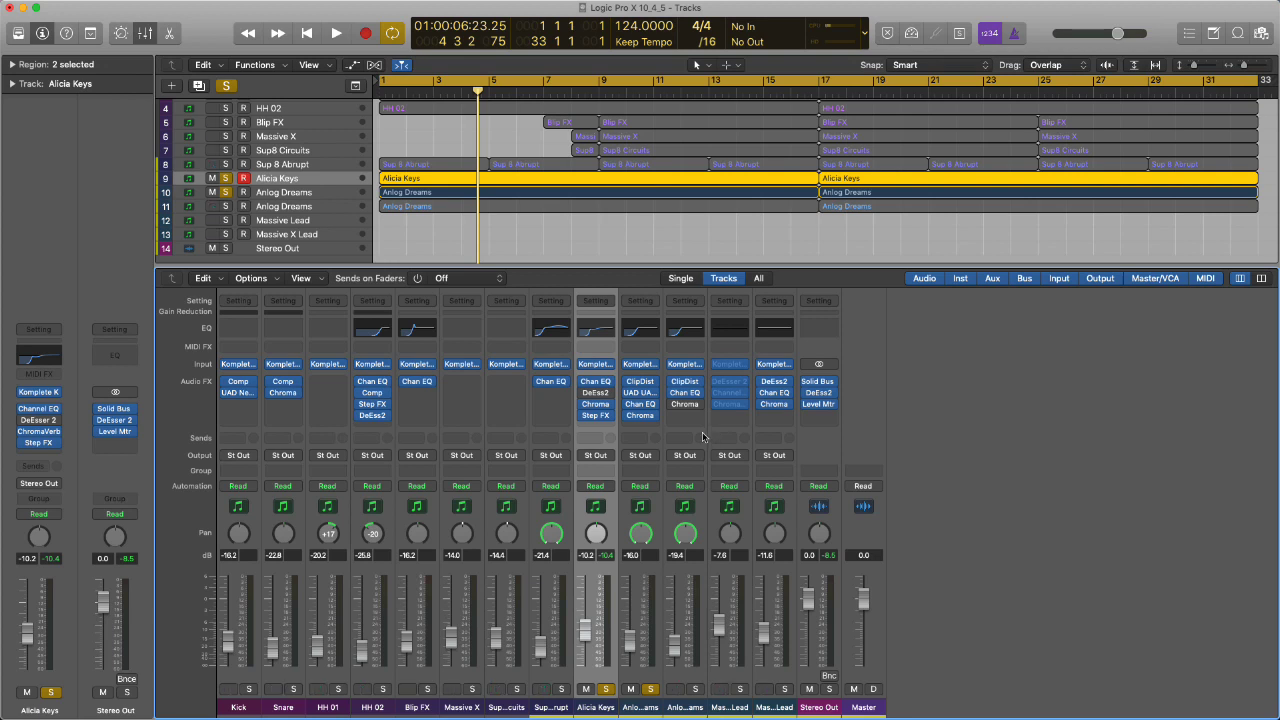
Solo Anlog Dreams and Alicia Keys together, play from the cycle start, and reselect Alicia Keys
{"action": "key", "text": "Down"}
{"action": "left_click", "coordinate": [606, 689]}
{"action": "key", "text": "space"}
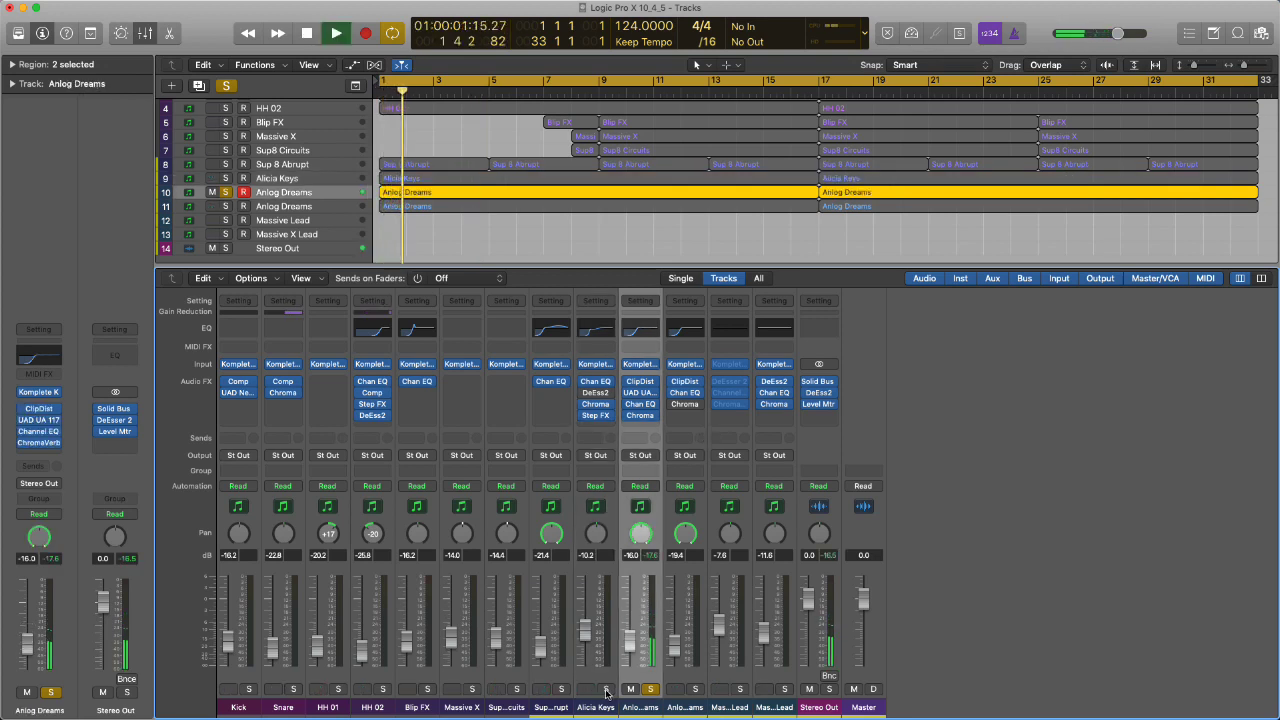
{"action": "left_click", "coordinate": [606, 689]}
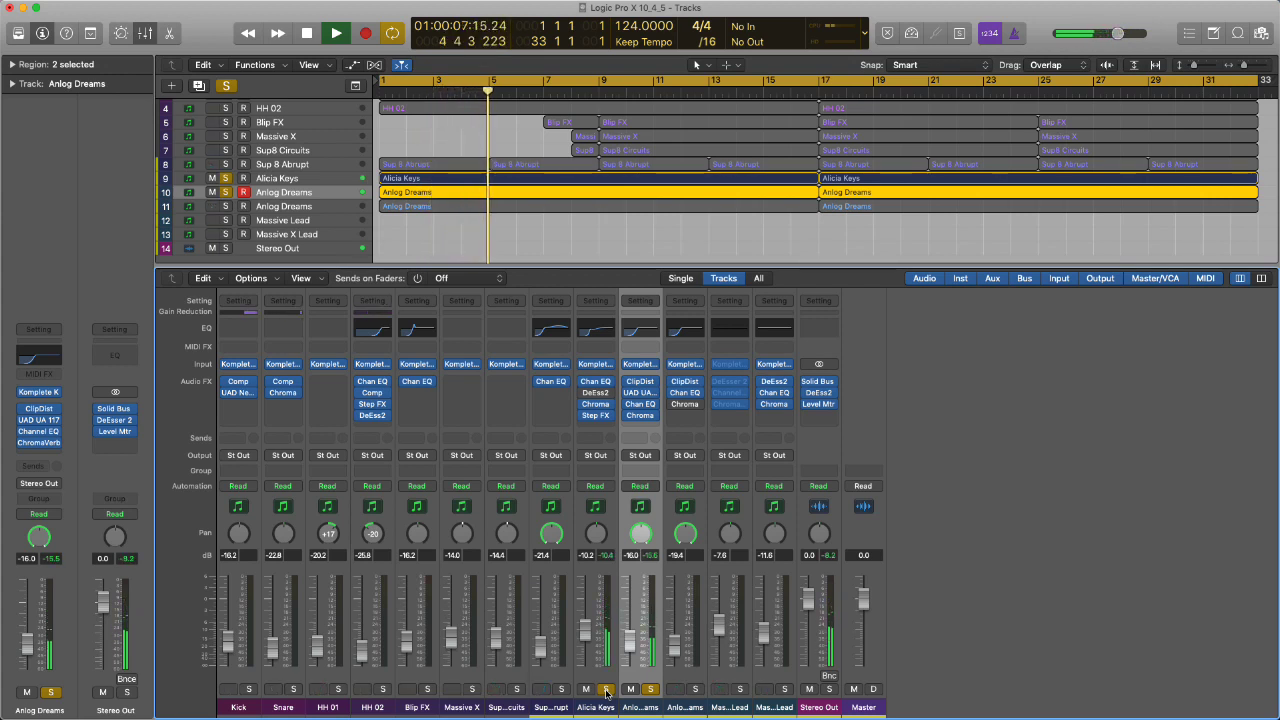
{"action": "key", "text": "space"}
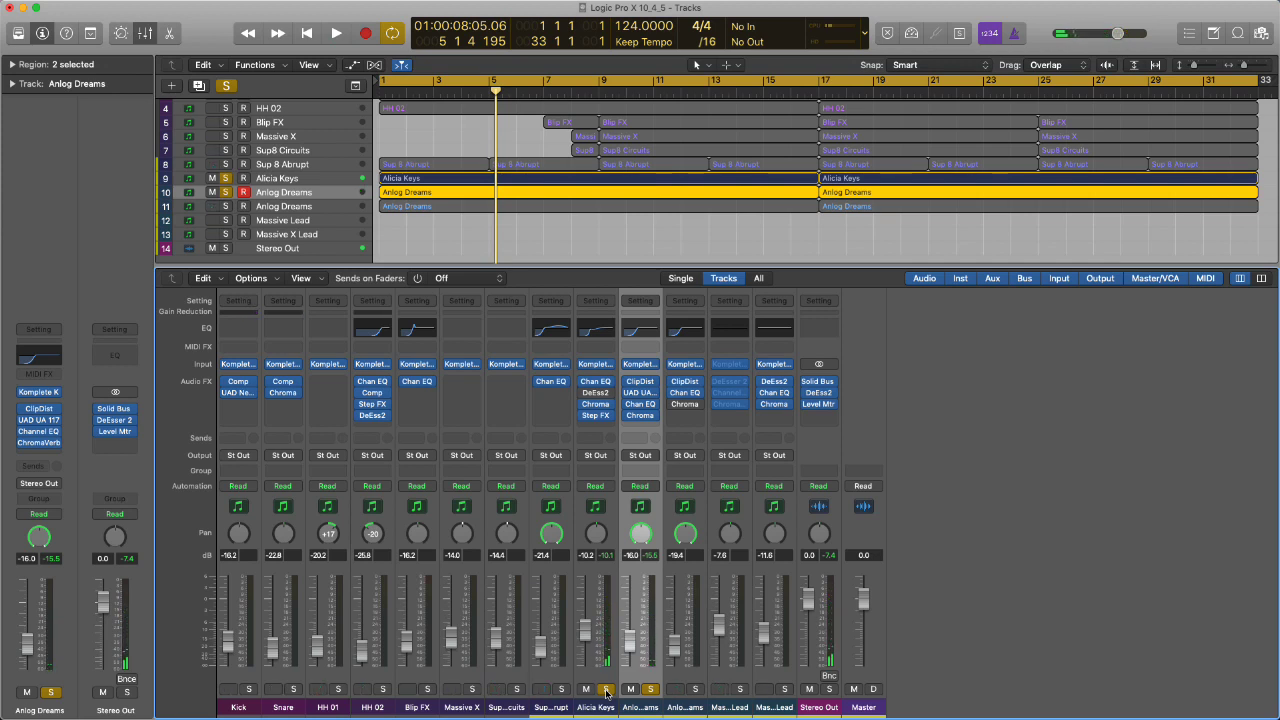
{"action": "left_click", "coordinate": [611, 449]}
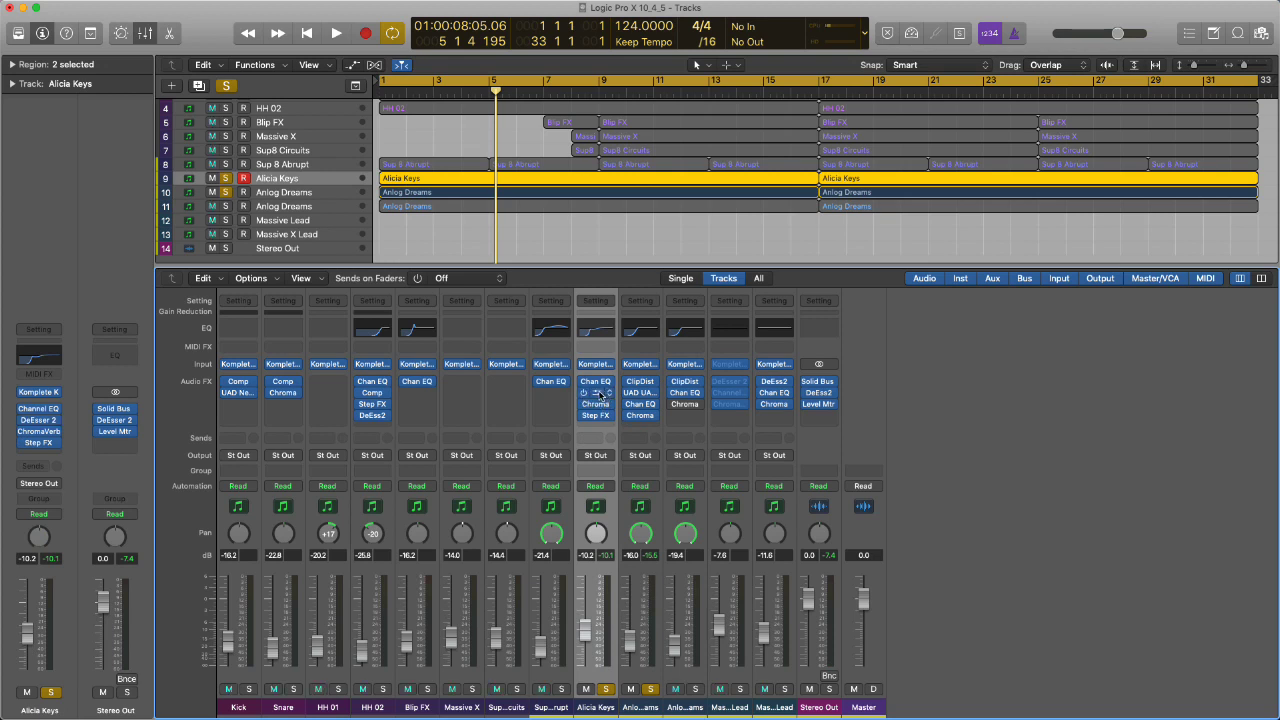
Open Alicia Keys' DeEsser 2 at 3595 Hz and compare bypassed versus active during playback
{"action": "left_click", "coordinate": [596, 394]}
{"action": "left_click_drag", "start_coordinate": [688, 148], "coordinate": [672, 110]}
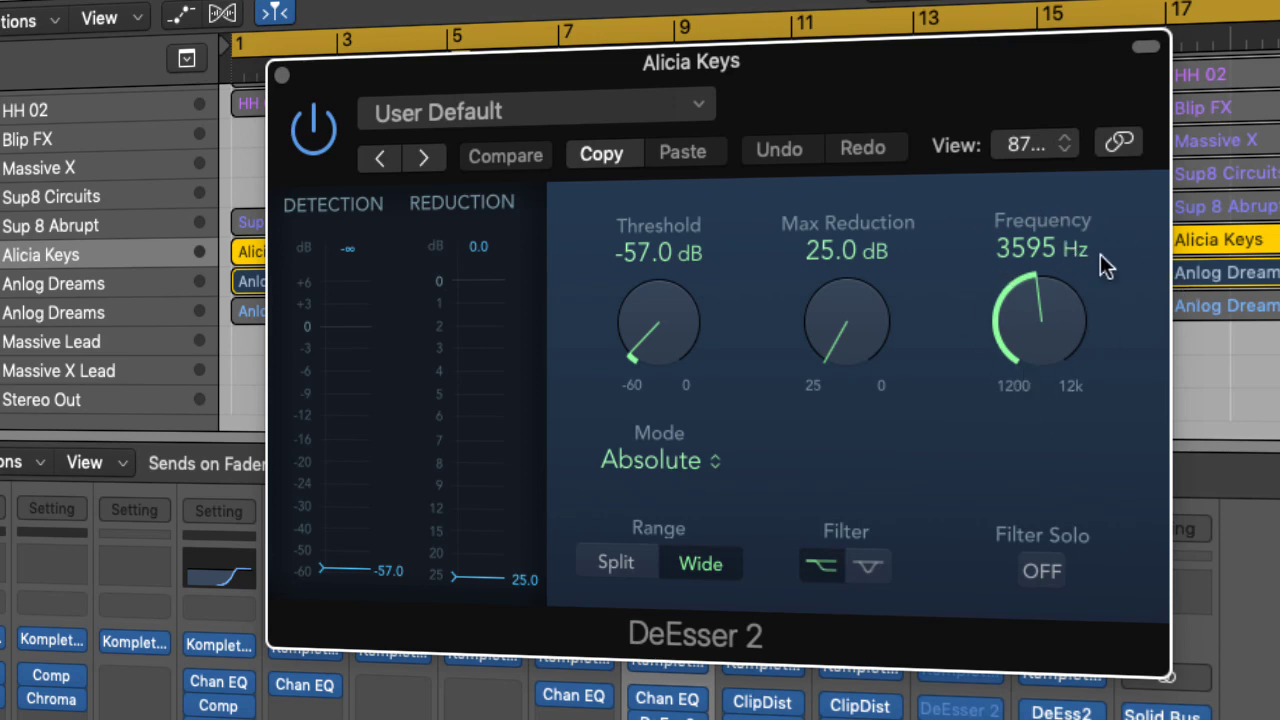
{"action": "left_click", "coordinate": [316, 128]}
{"action": "key", "text": "space"}
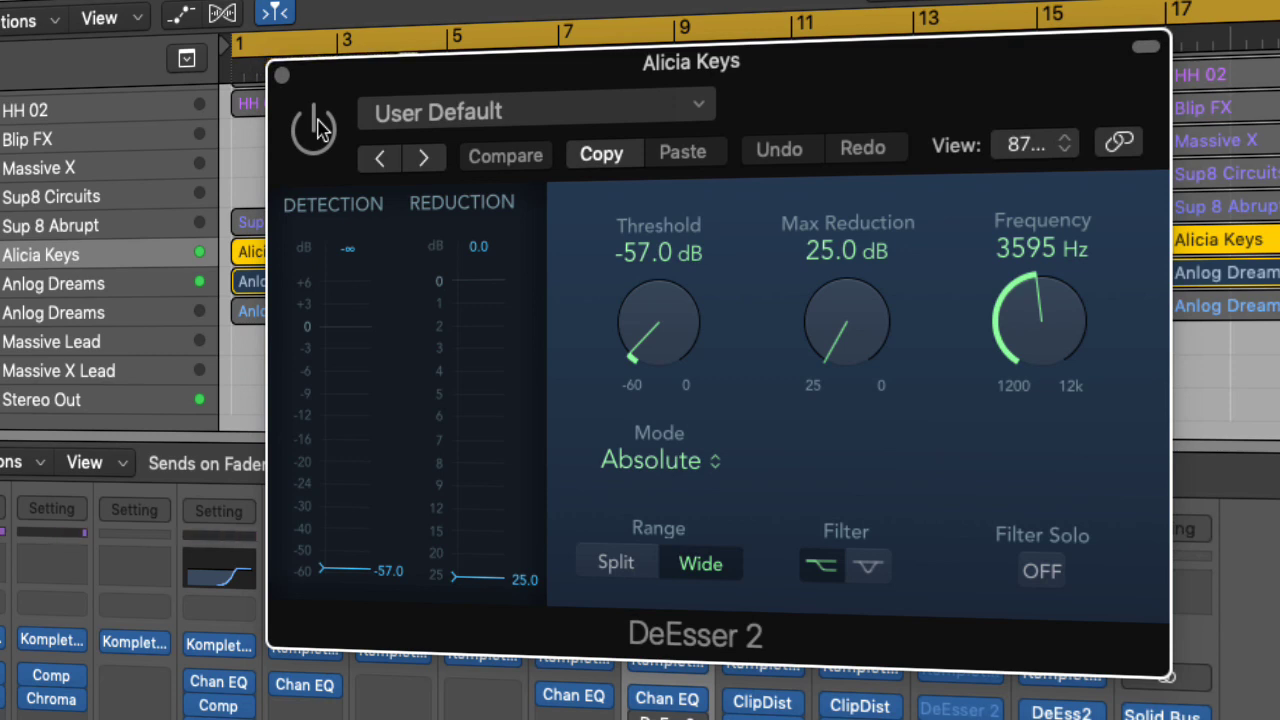
{"action": "left_click", "coordinate": [316, 128]}
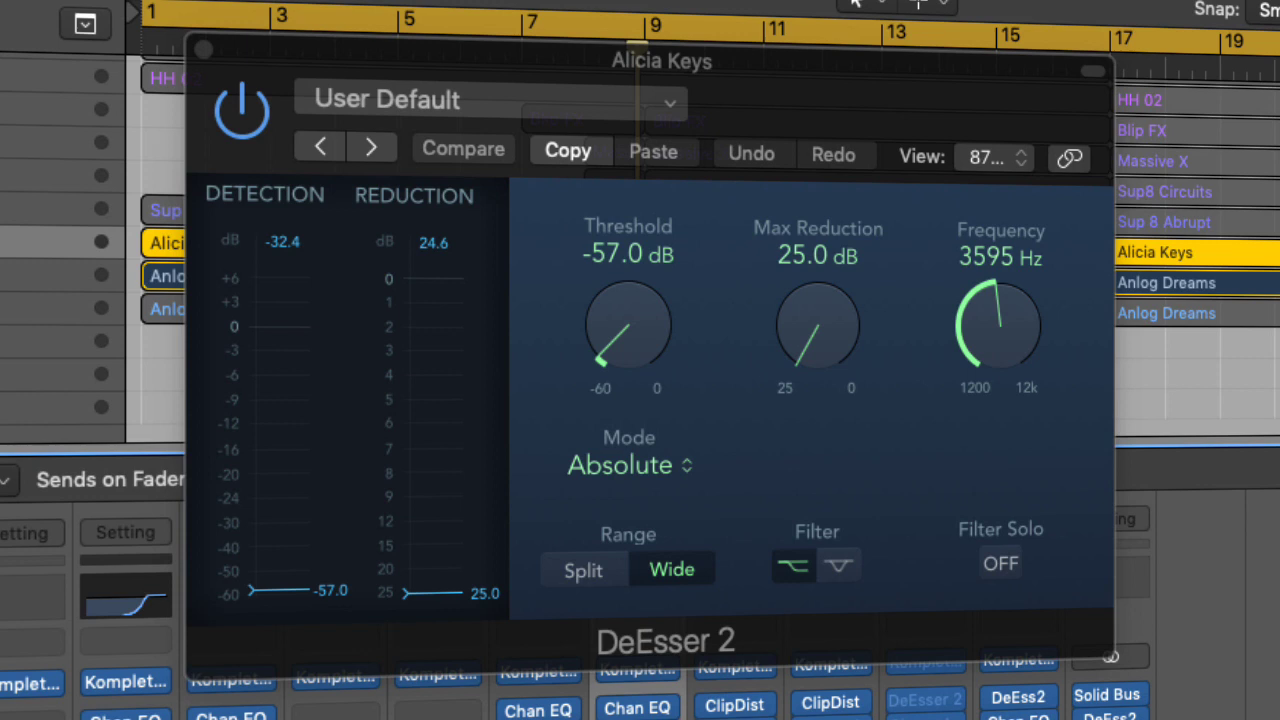
{"action": "key", "text": "space"}
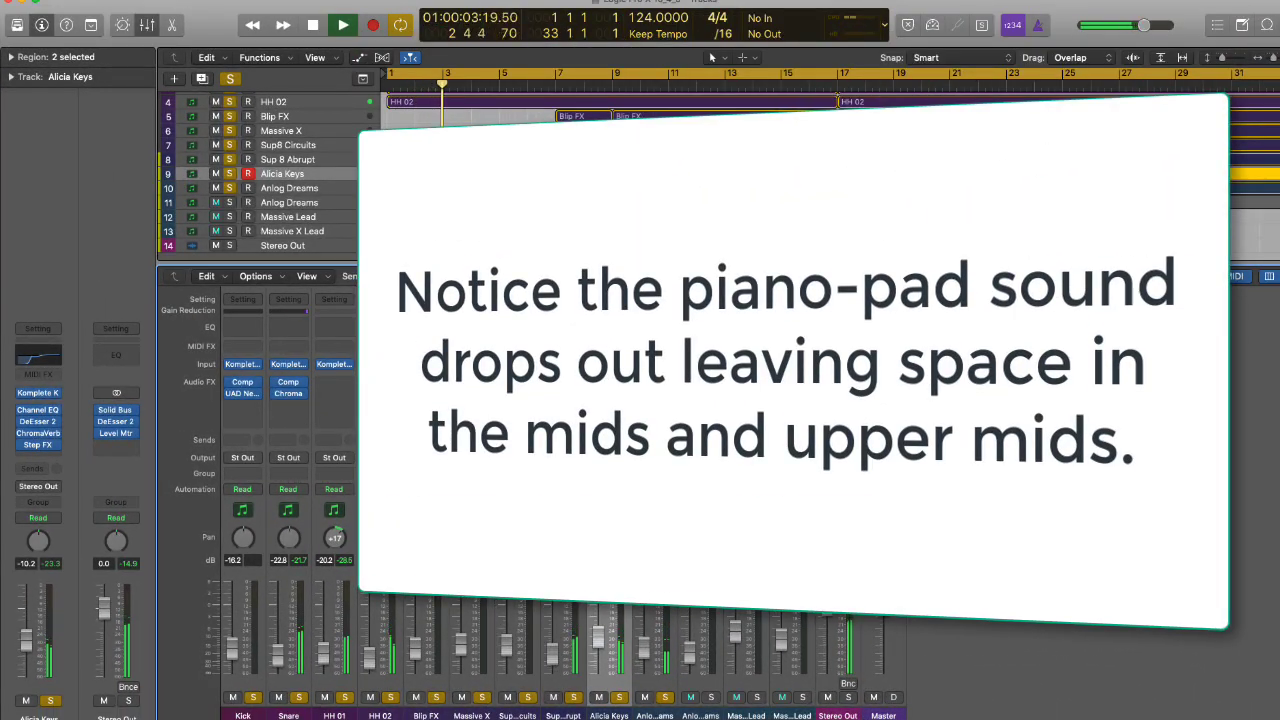
Solo the Alicia Keys channel to hear it alone, unsolo it, and stop playback at bar 15
{"action": "left_click", "coordinate": [287, 159]}
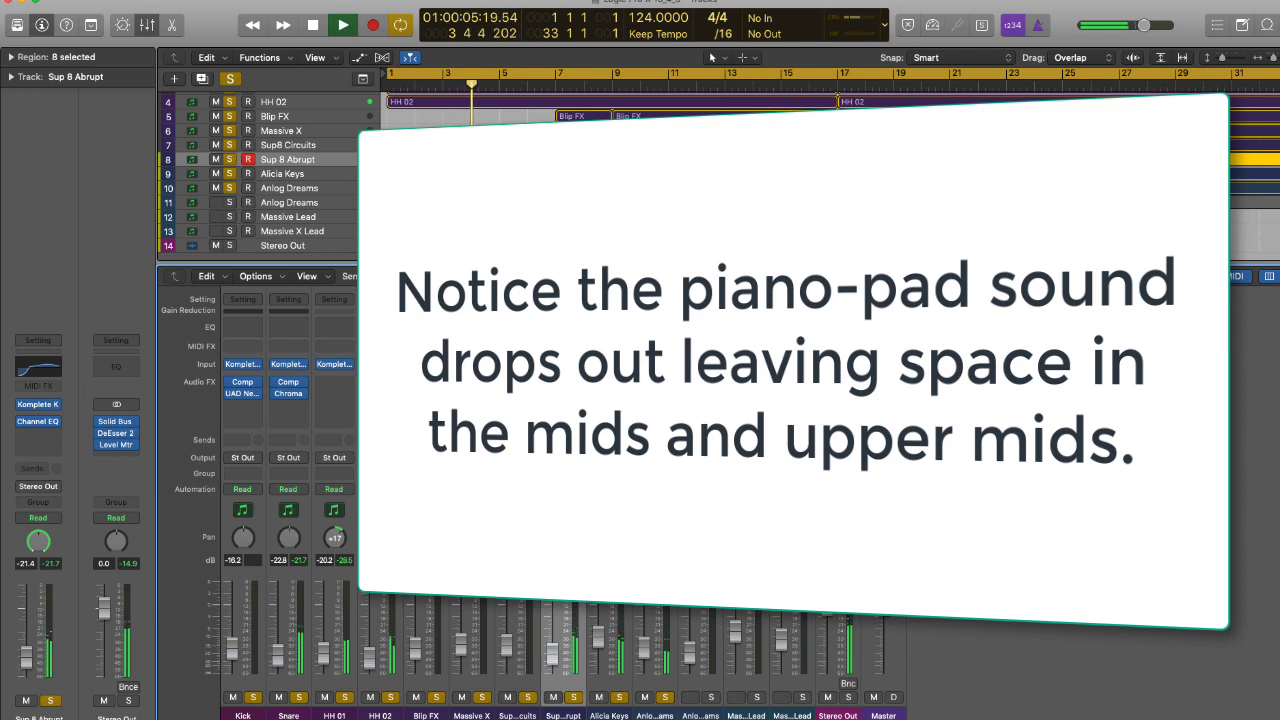
{"action": "left_click", "coordinate": [619, 698]}
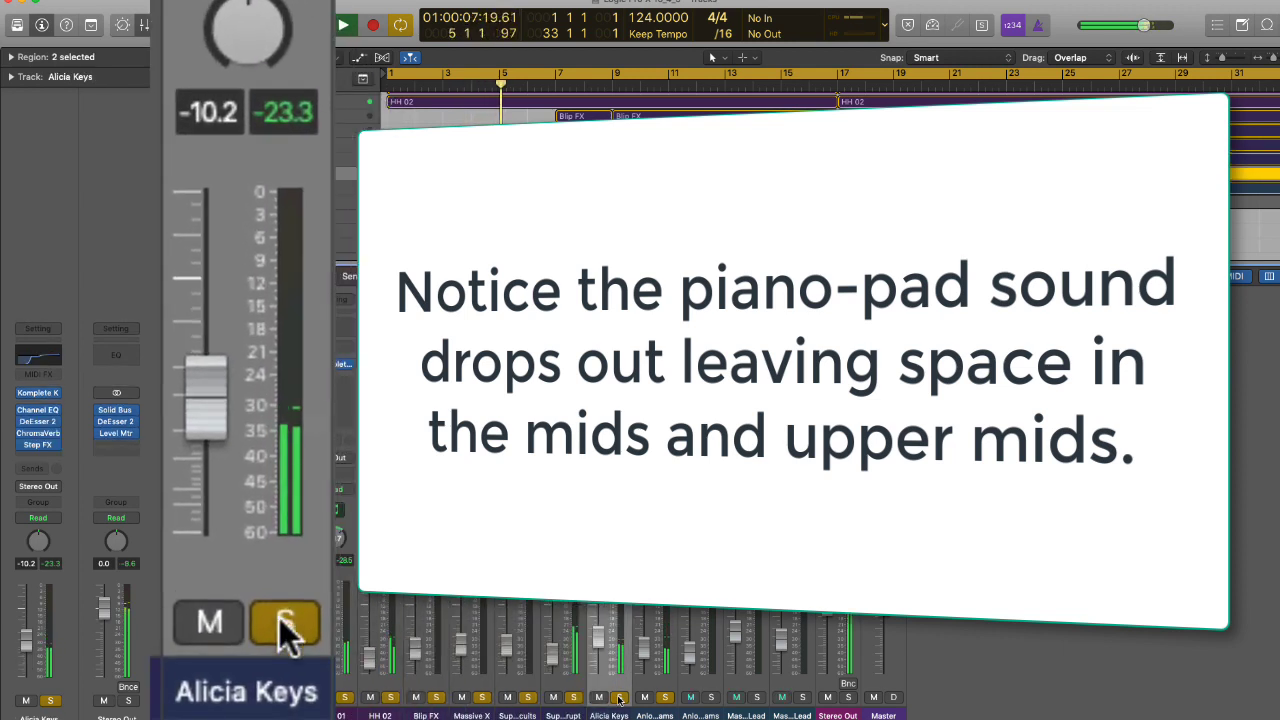
{"action": "left_click", "coordinate": [619, 698]}
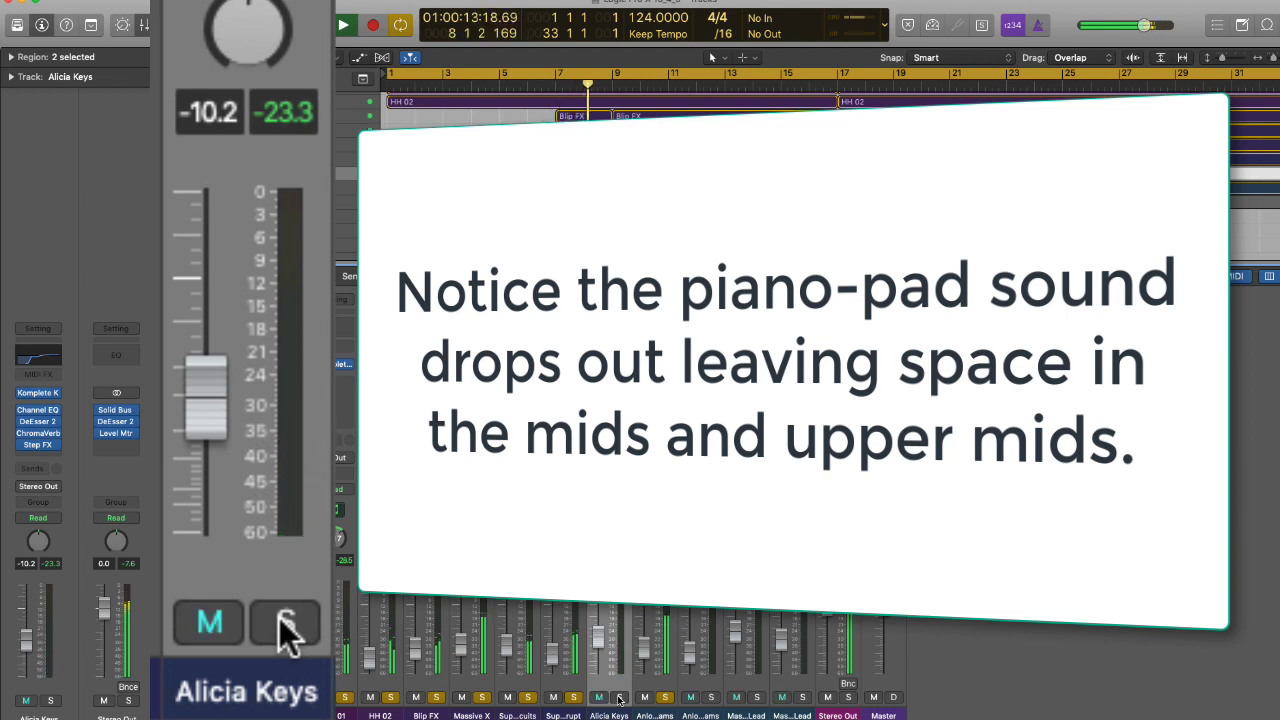
{"action": "left_click", "coordinate": [619, 698]}
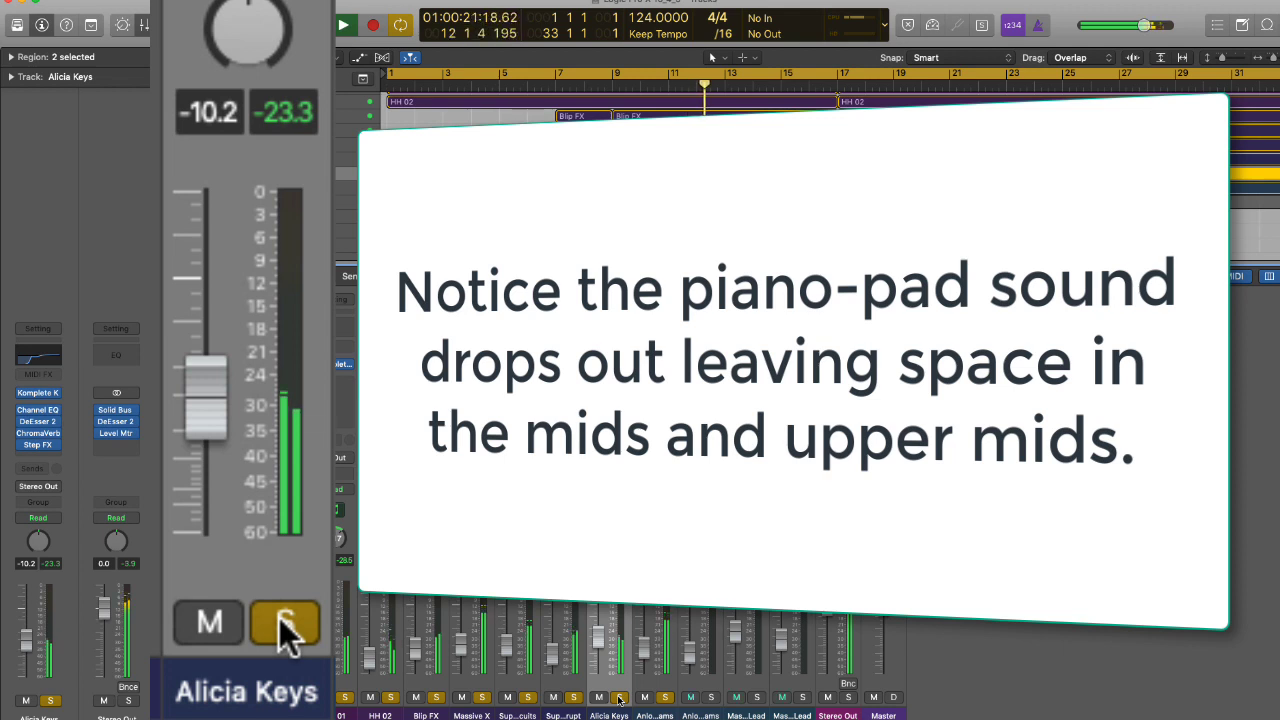
{"action": "left_click", "coordinate": [285, 625]}
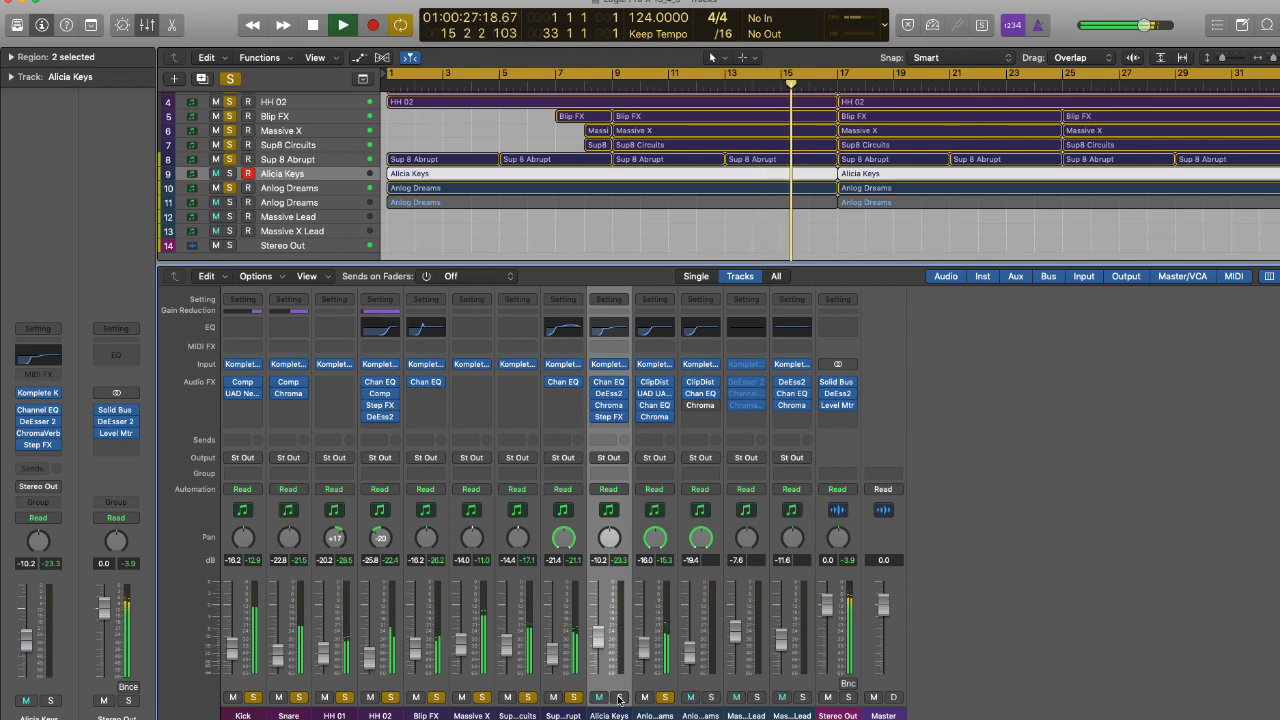
{"action": "key", "text": "space"}
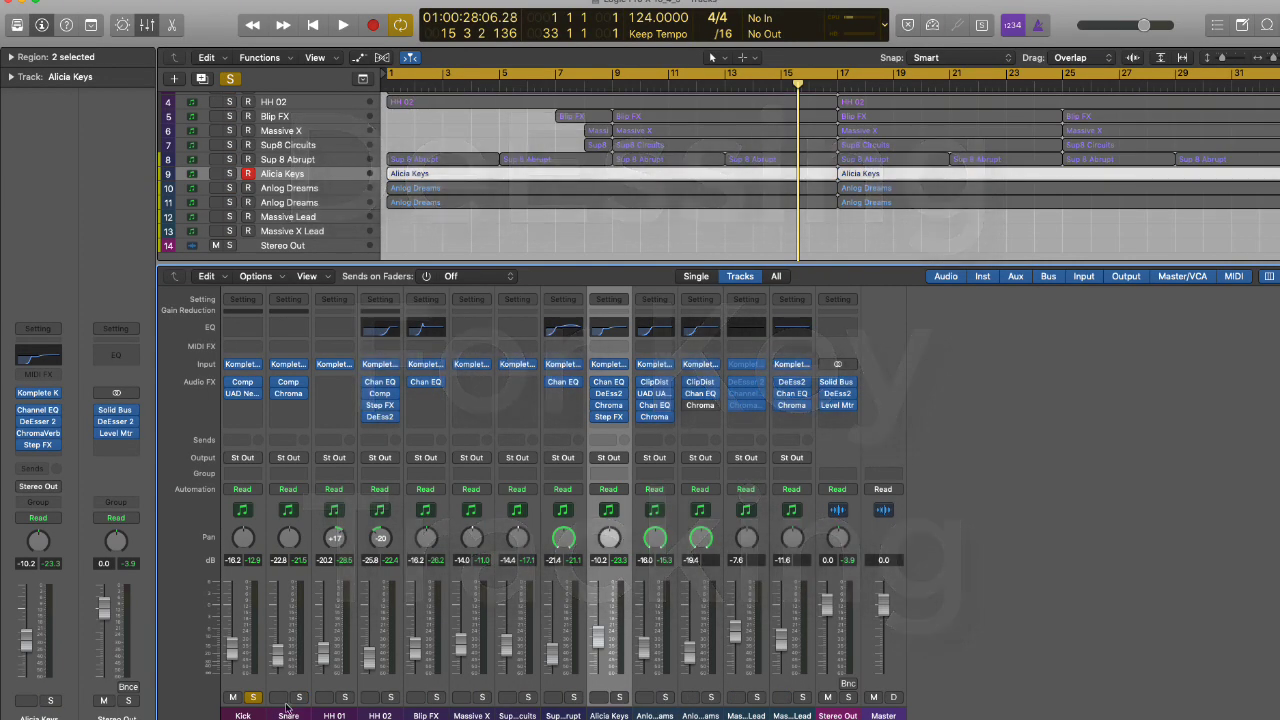
Turn off all soloing and select the Massive X Lead and Massive Lead channels
{"action": "key", "text": "ctrl+s"}
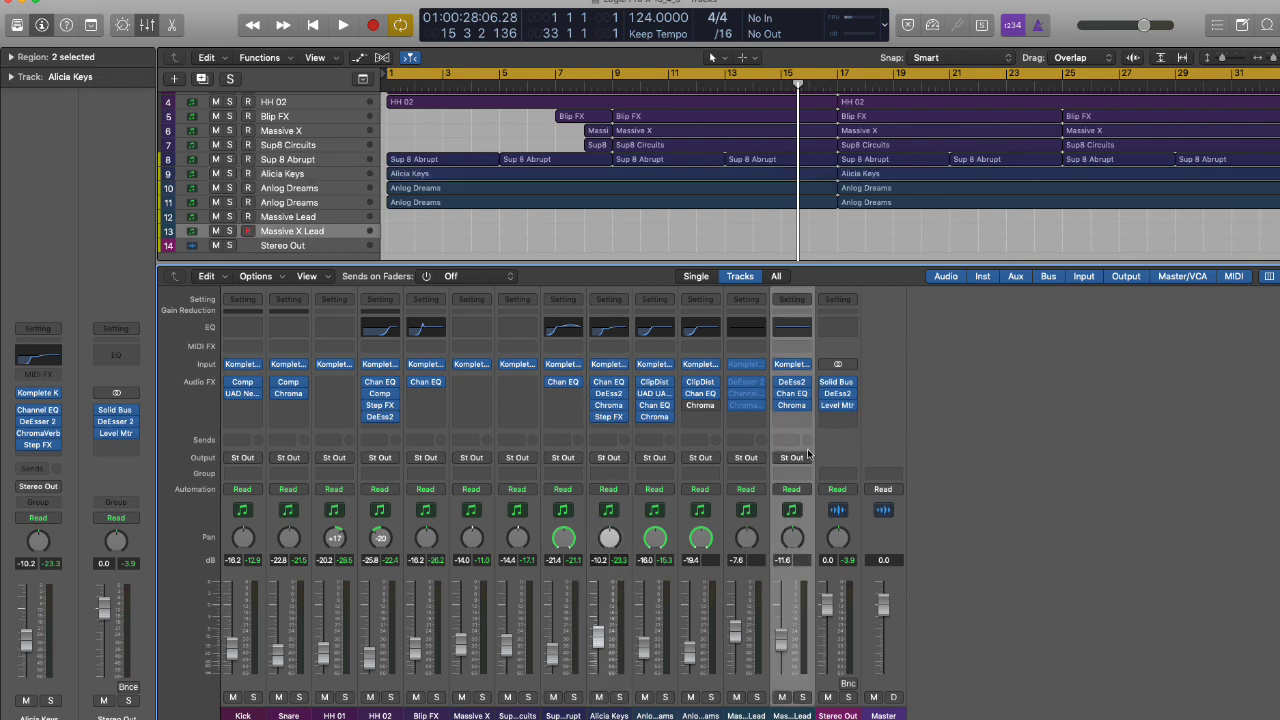
{"action": "left_click", "coordinate": [808, 455]}
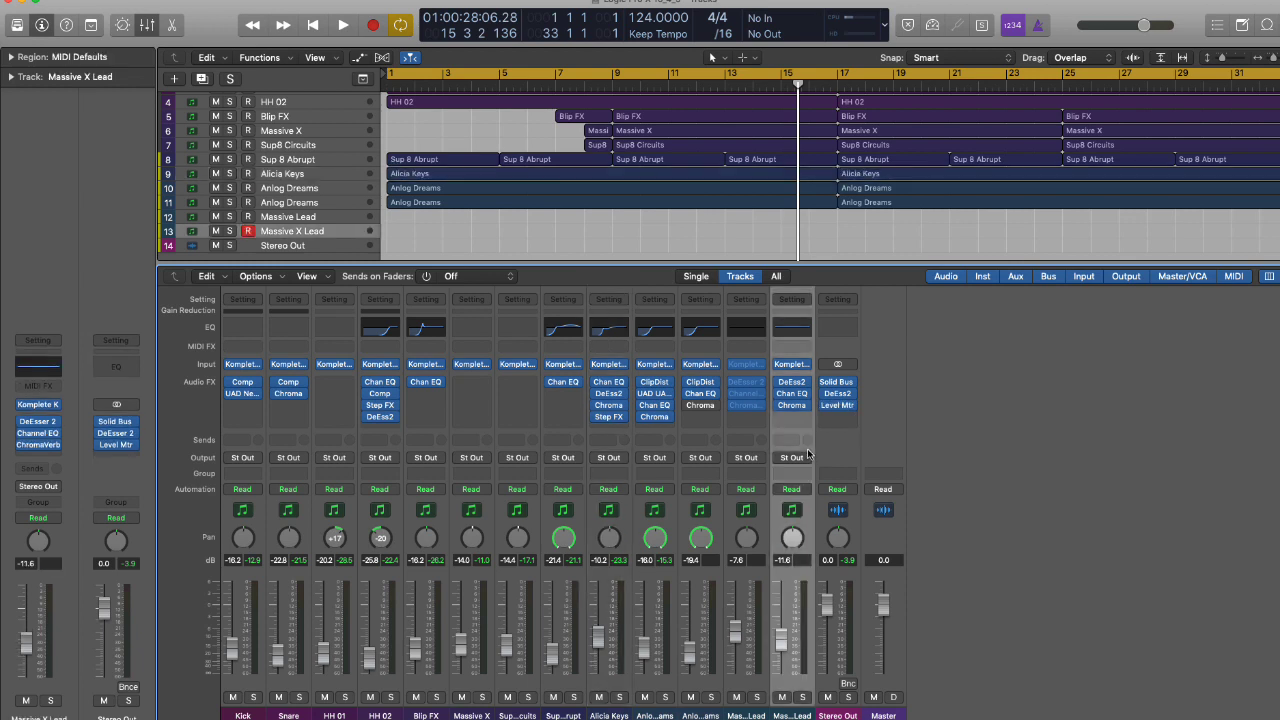
{"action": "left_click", "coordinate": [760, 452]}
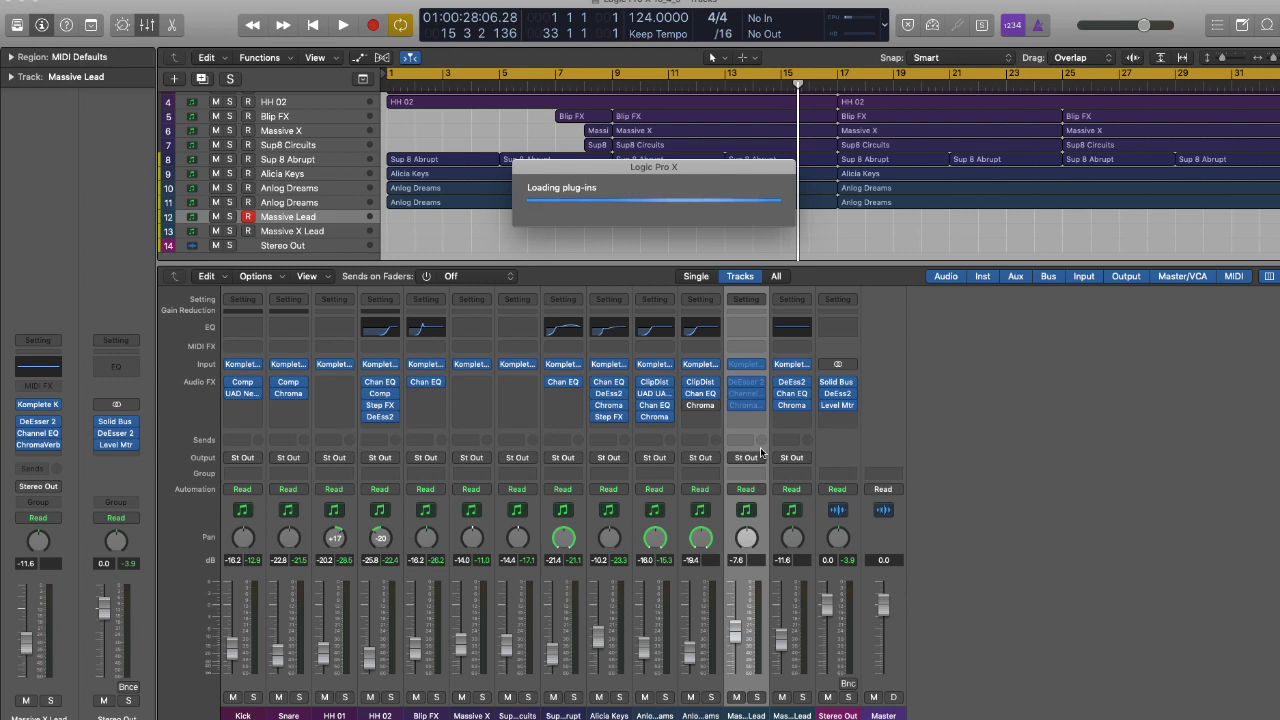
Inspect the Massive Lead synth patch in its Komplete Kontrol window, then close it
{"action": "mouse_move", "coordinate": [746, 364]}
{"action": "left_click", "coordinate": [746, 364]}
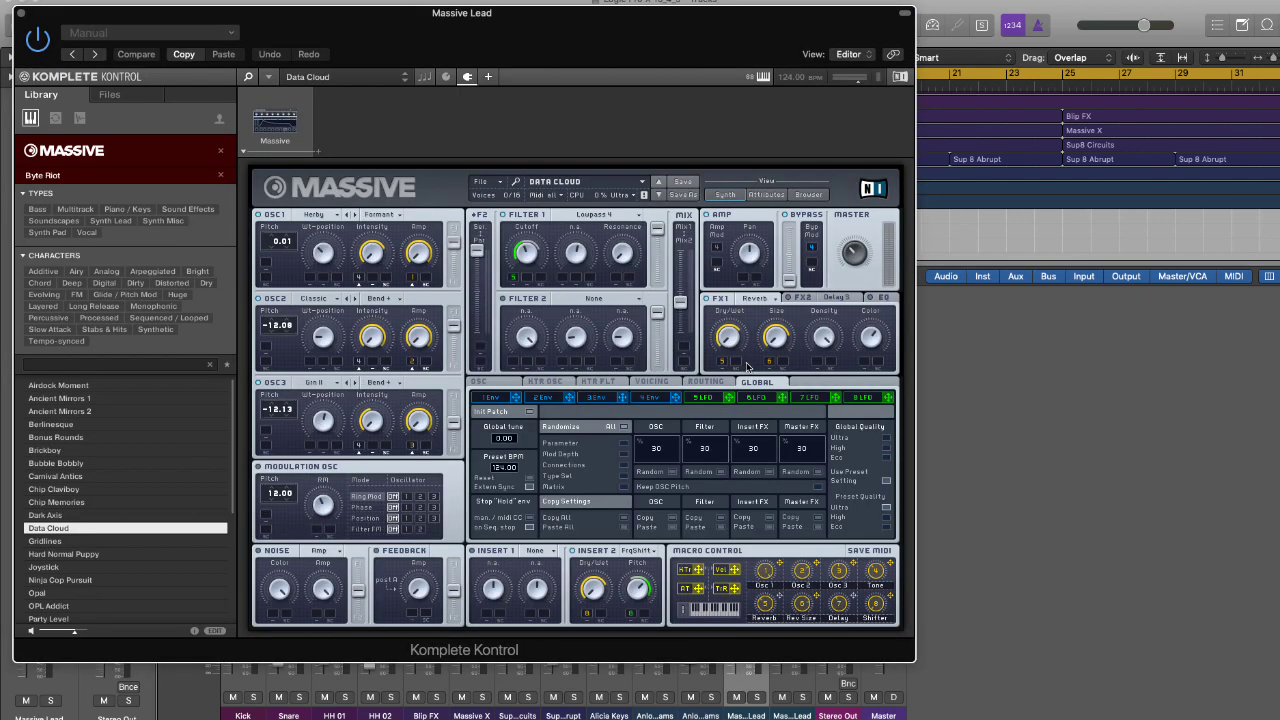
{"action": "left_click_drag", "start_coordinate": [568, 41], "coordinate": [768, 53]}
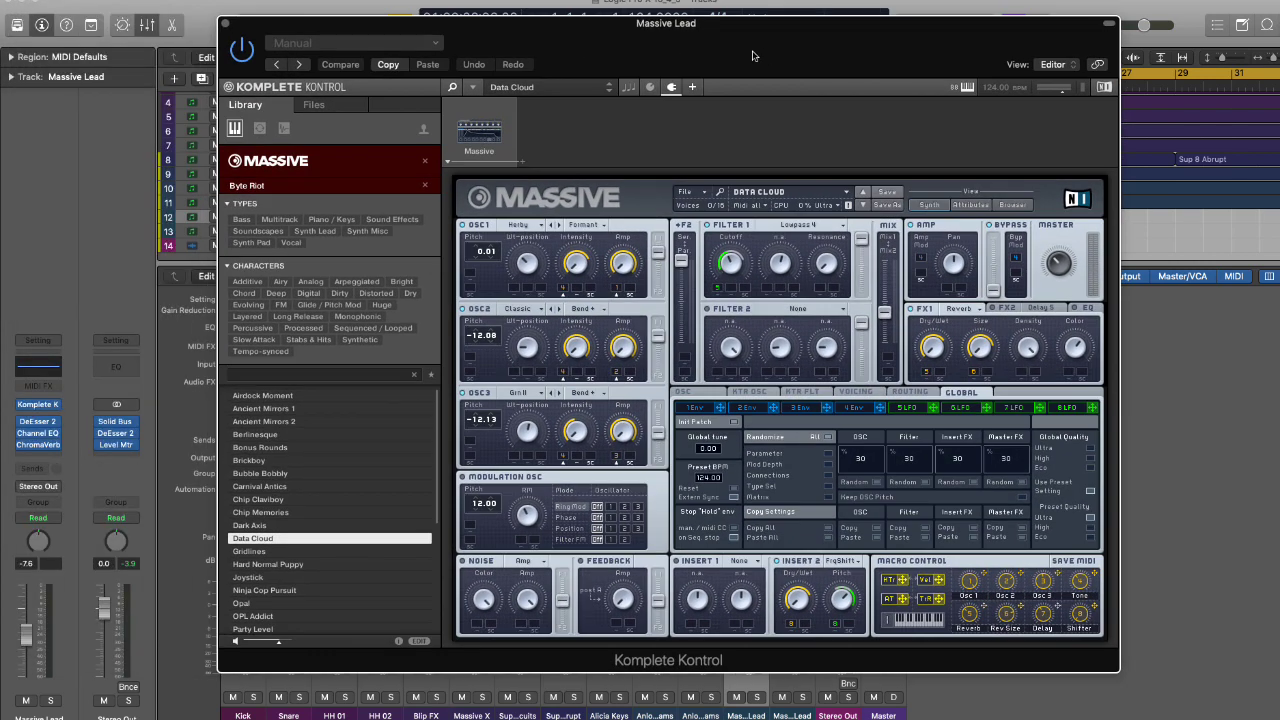
{"action": "left_click", "coordinate": [226, 26]}
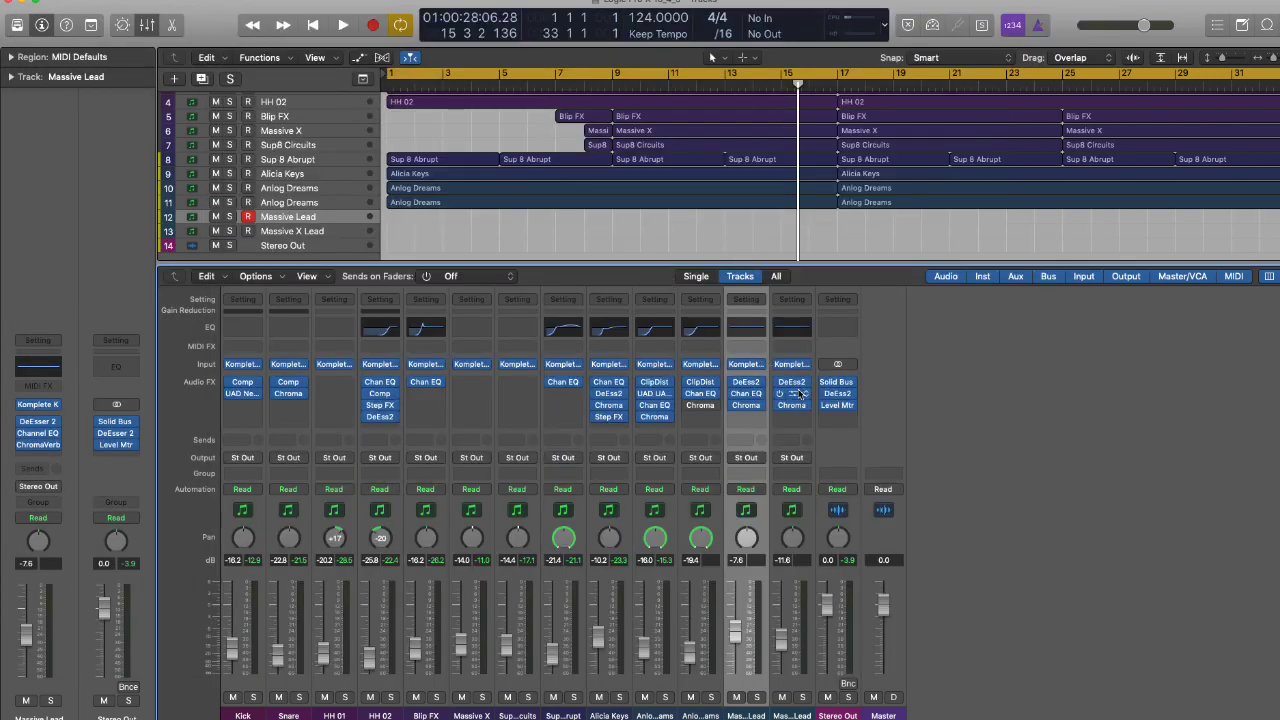
Inspect the Massive X Lead synth patch, then close its plugin window
{"action": "left_click", "coordinate": [793, 365]}
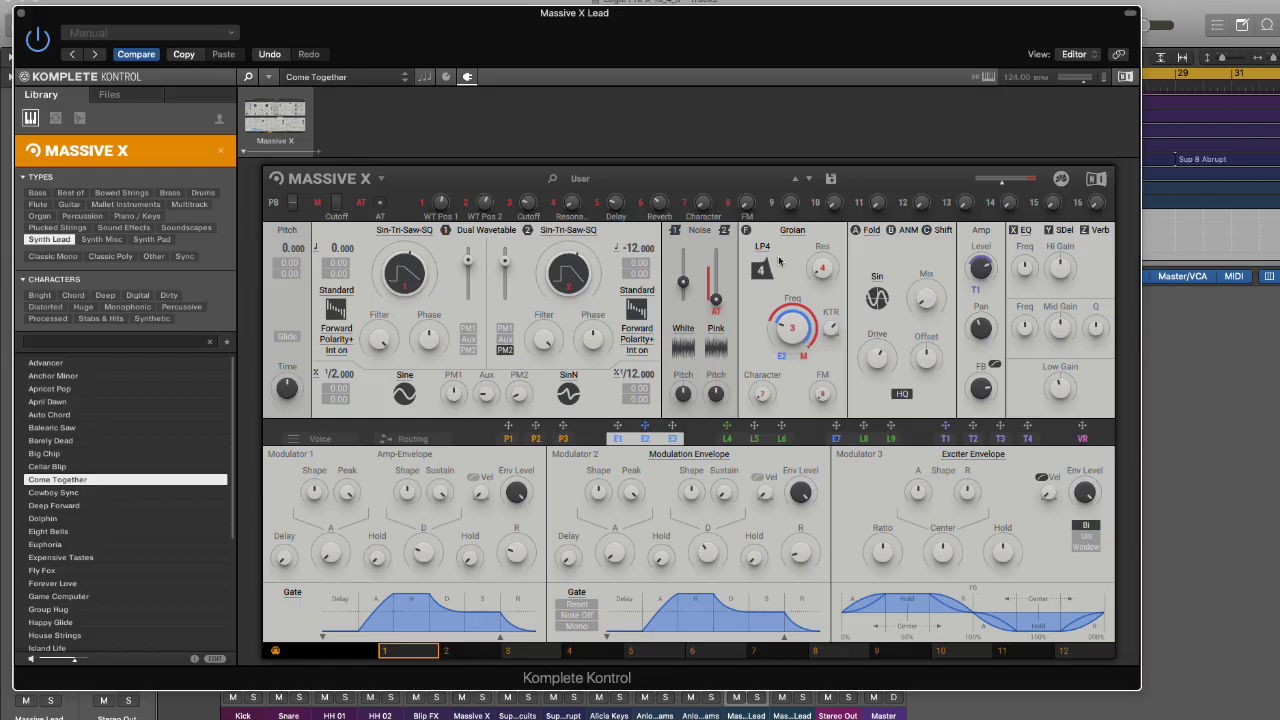
{"action": "left_click_drag", "start_coordinate": [632, 48], "coordinate": [712, 58]}
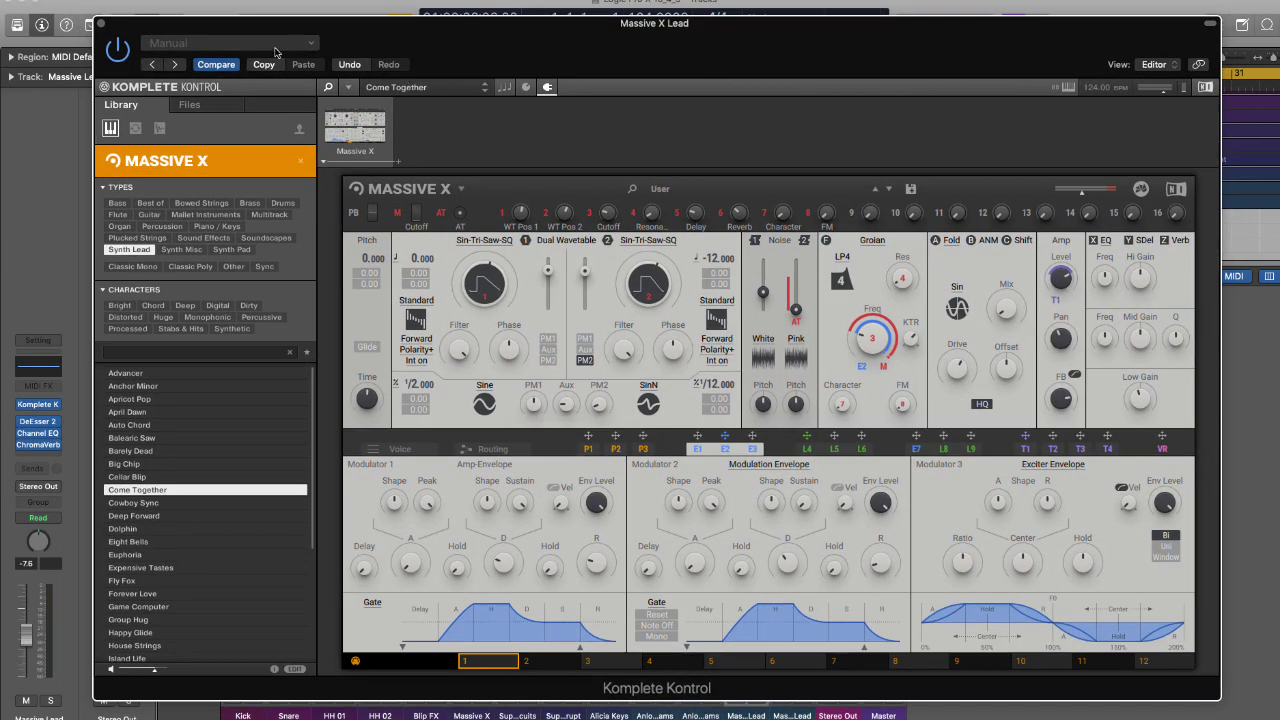
{"action": "left_click", "coordinate": [100, 25]}
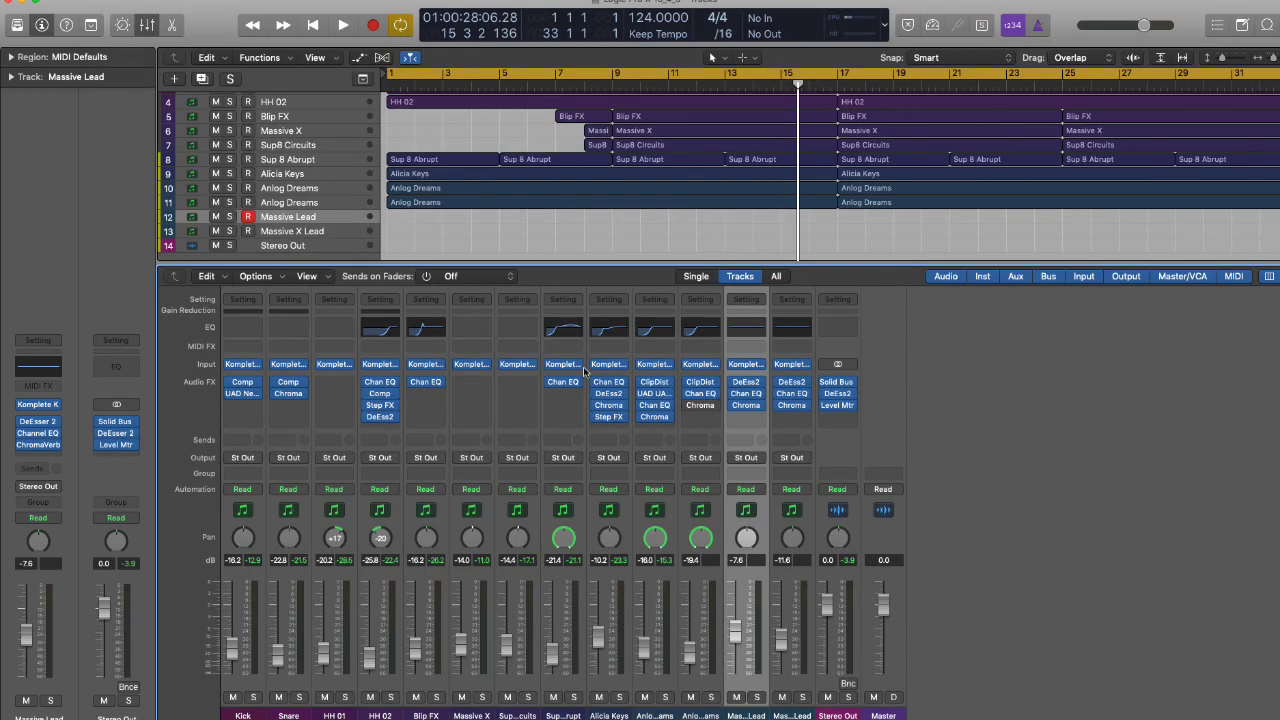
Solo Massive X, play it while checking its instrument patch, then stop playback
{"action": "left_click", "coordinate": [485, 453]}
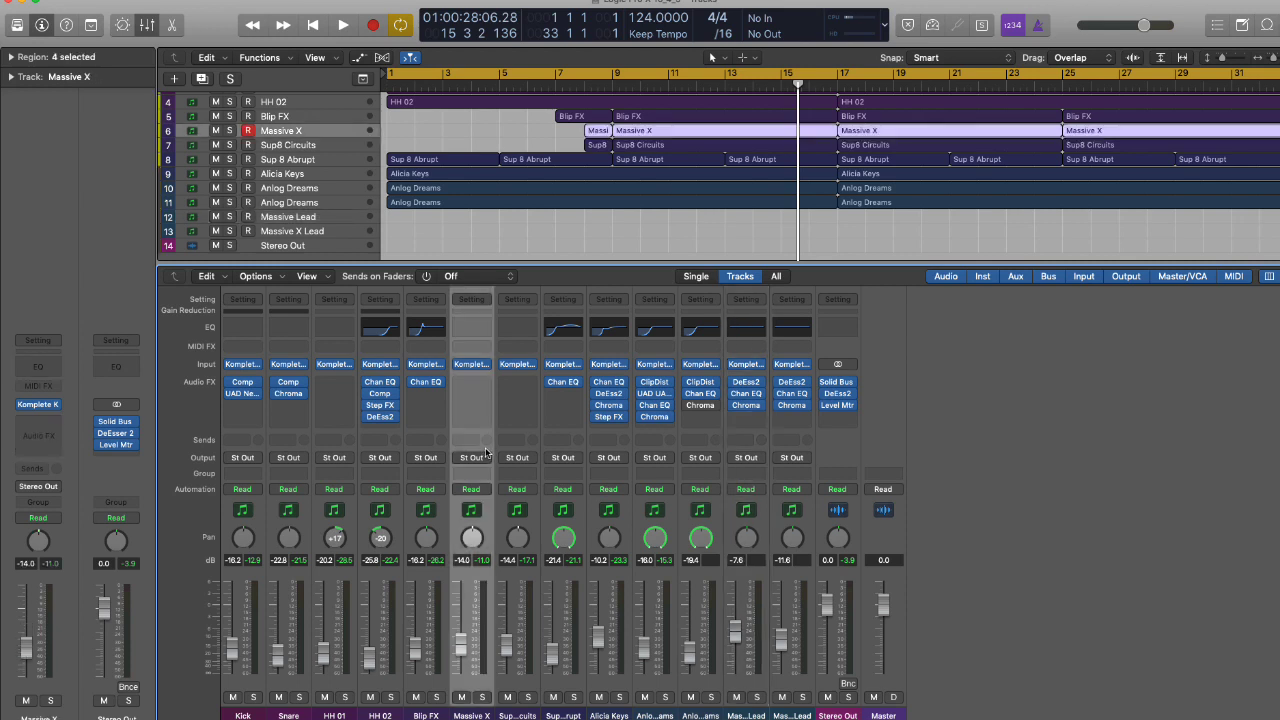
{"action": "left_click", "coordinate": [483, 697]}
{"action": "key", "text": "space"}
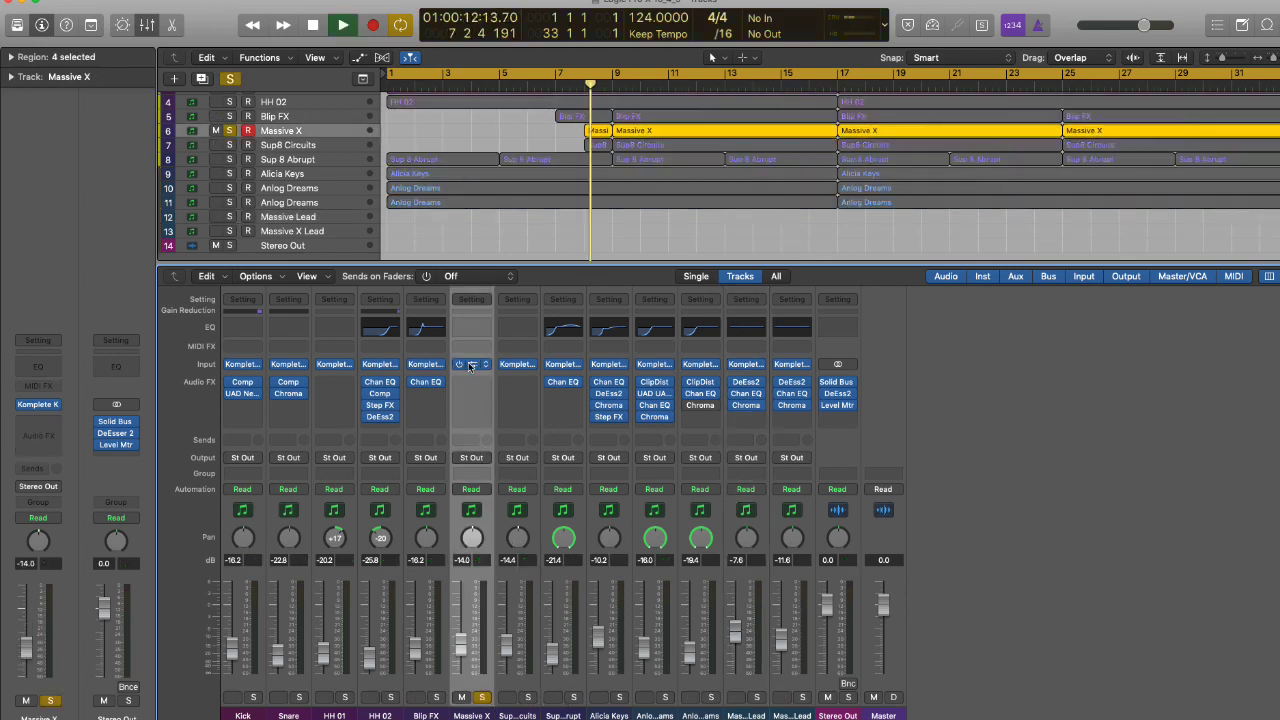
{"action": "left_click", "coordinate": [470, 364]}
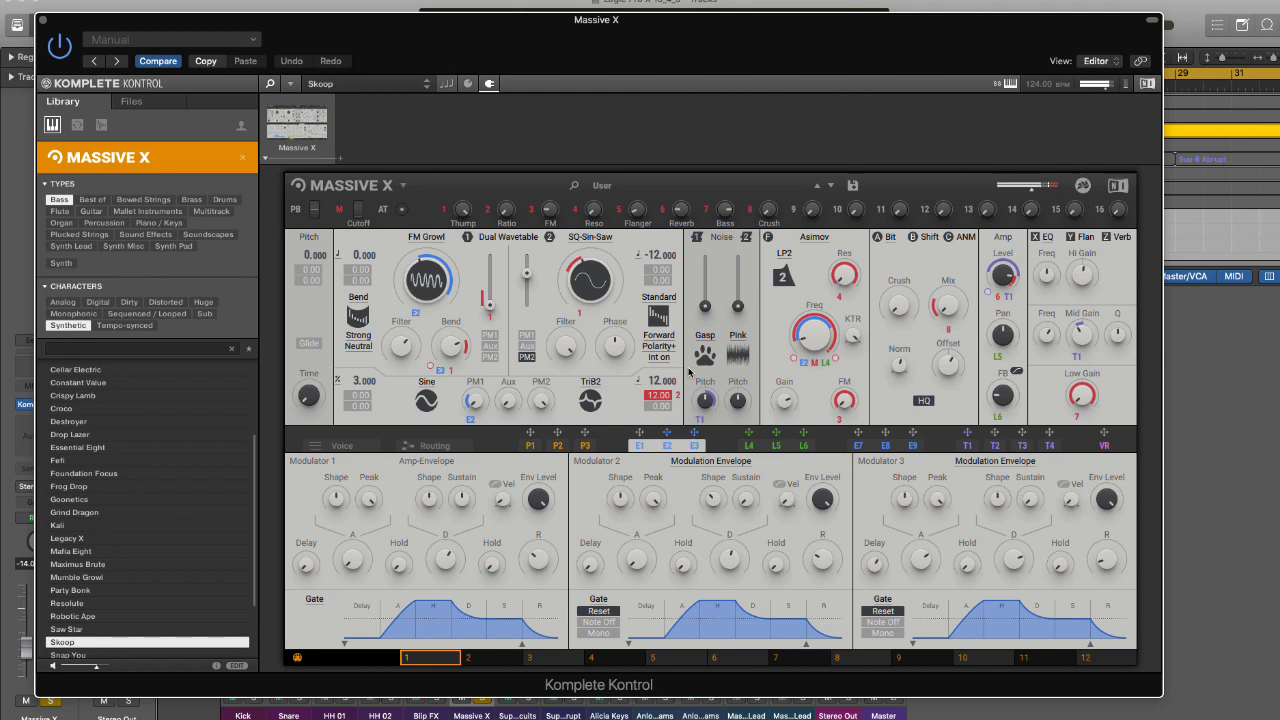
{"action": "left_click_drag", "start_coordinate": [653, 53], "coordinate": [697, 50]}
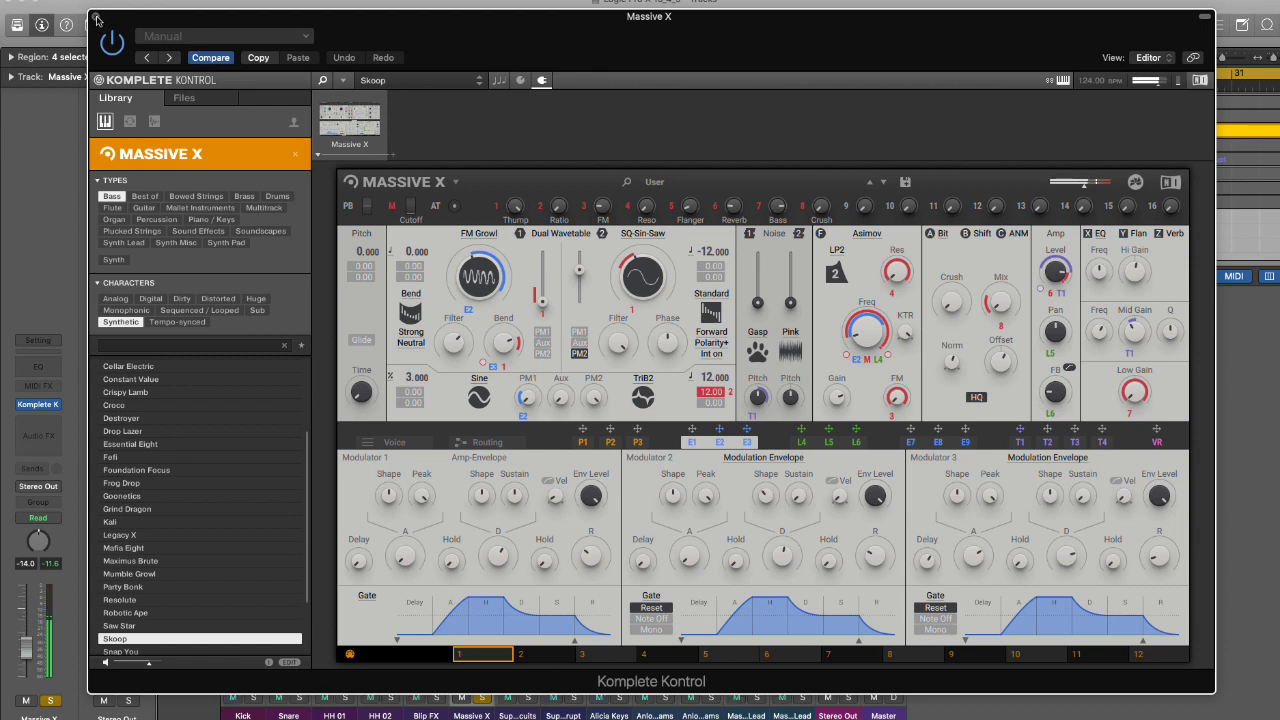
{"action": "left_click", "coordinate": [96, 18]}
{"action": "key", "text": "space"}
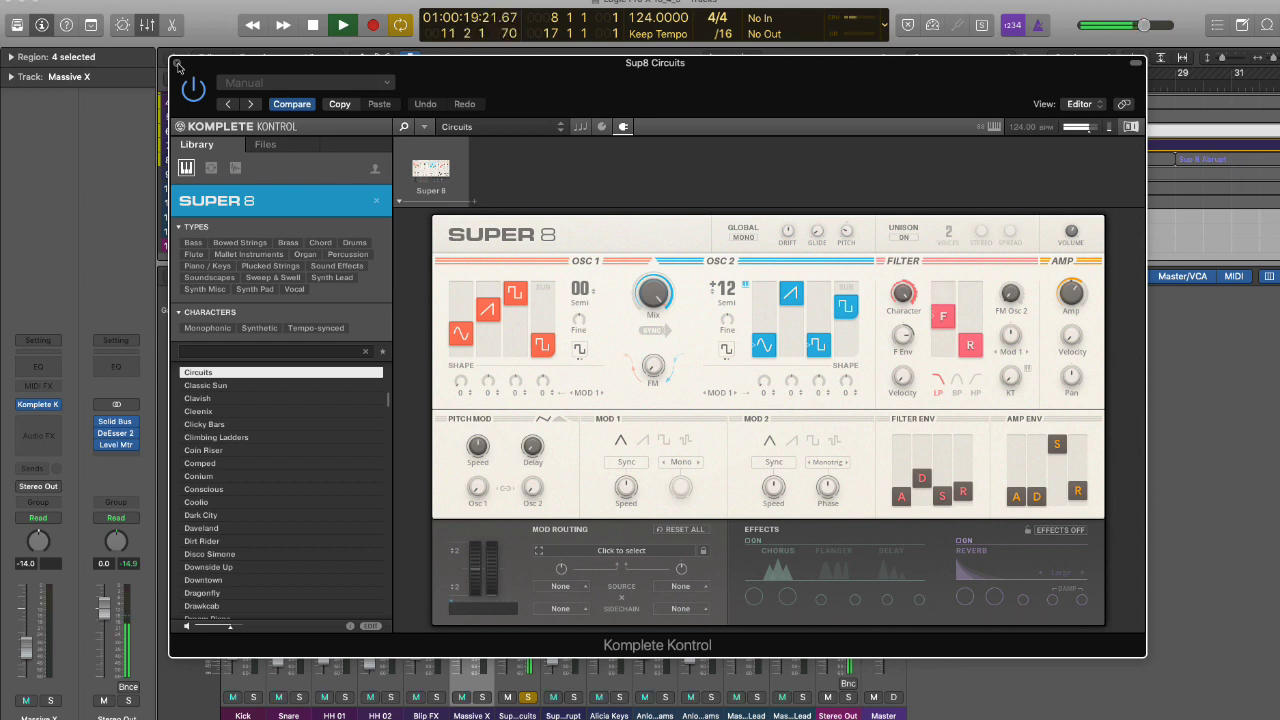
{"action": "key", "text": "space"}
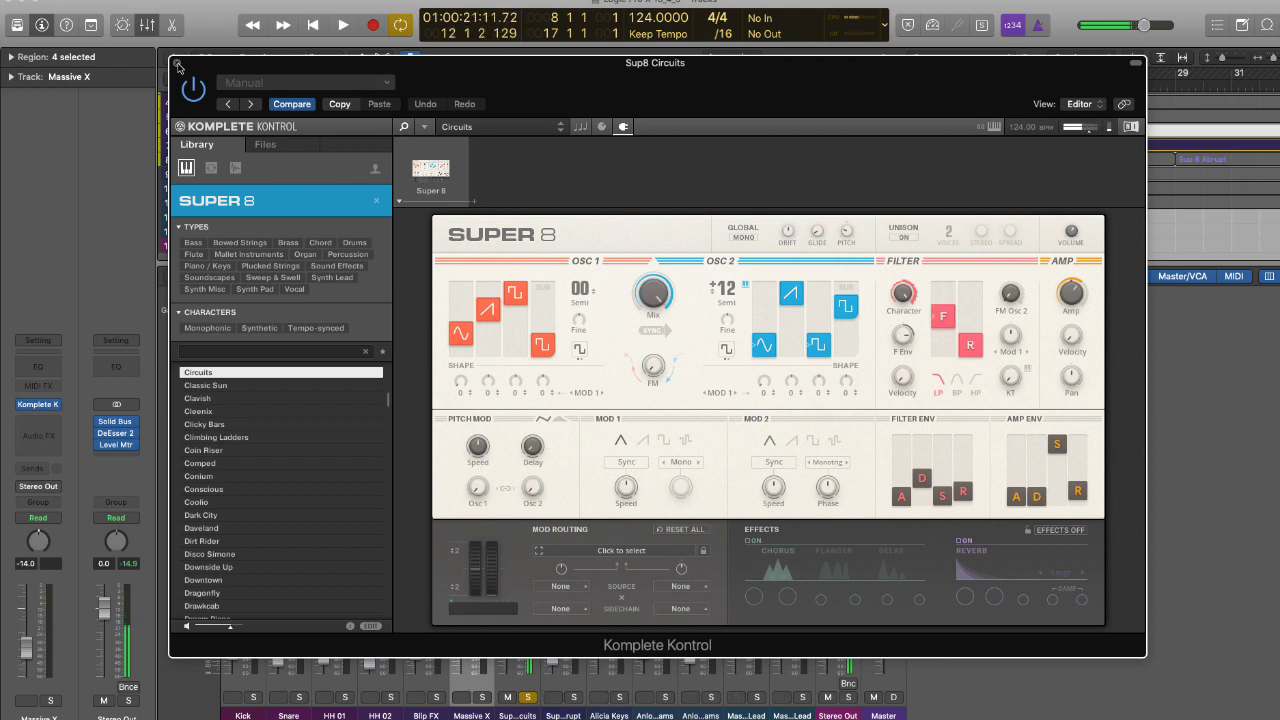
Close the Sup8 Circuits window, solo Sup 8 Abrupt, and open its Super 8 Abrupt patch
{"action": "left_click", "coordinate": [177, 66]}
{"action": "left_click", "coordinate": [575, 697]}
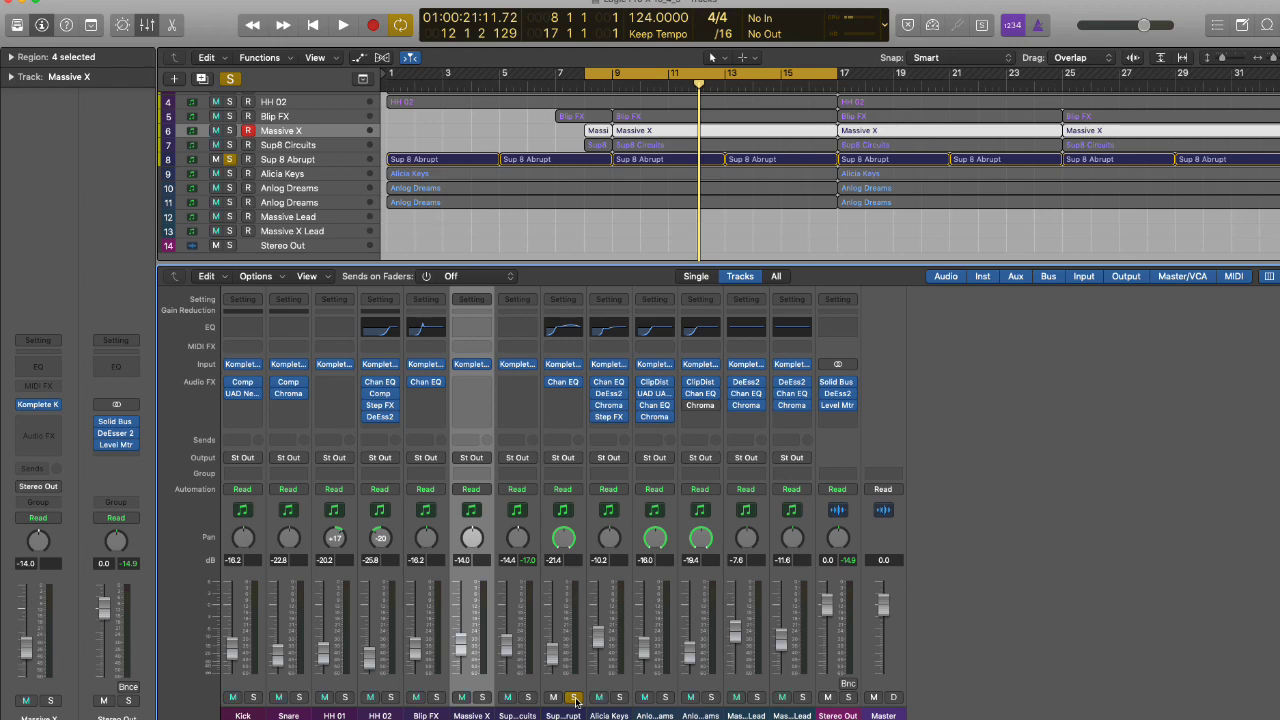
{"action": "left_click", "coordinate": [561, 367]}
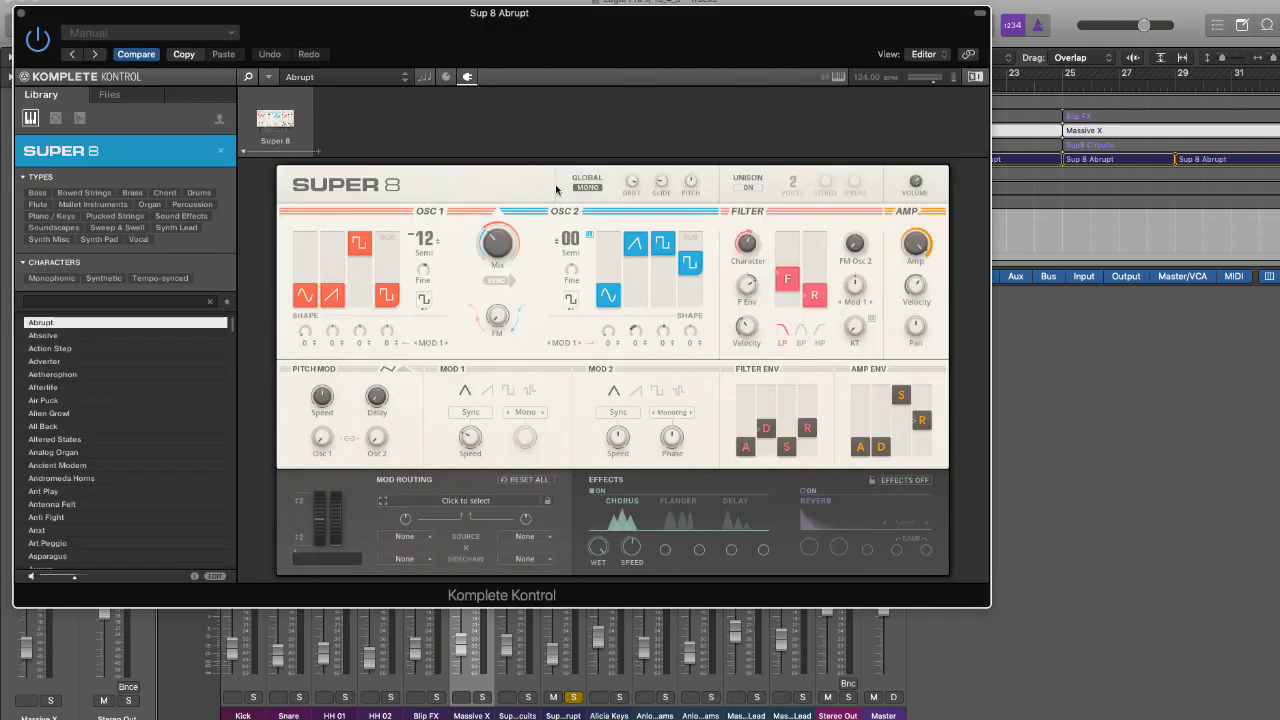
{"action": "left_click_drag", "start_coordinate": [562, 39], "coordinate": [707, 45]}
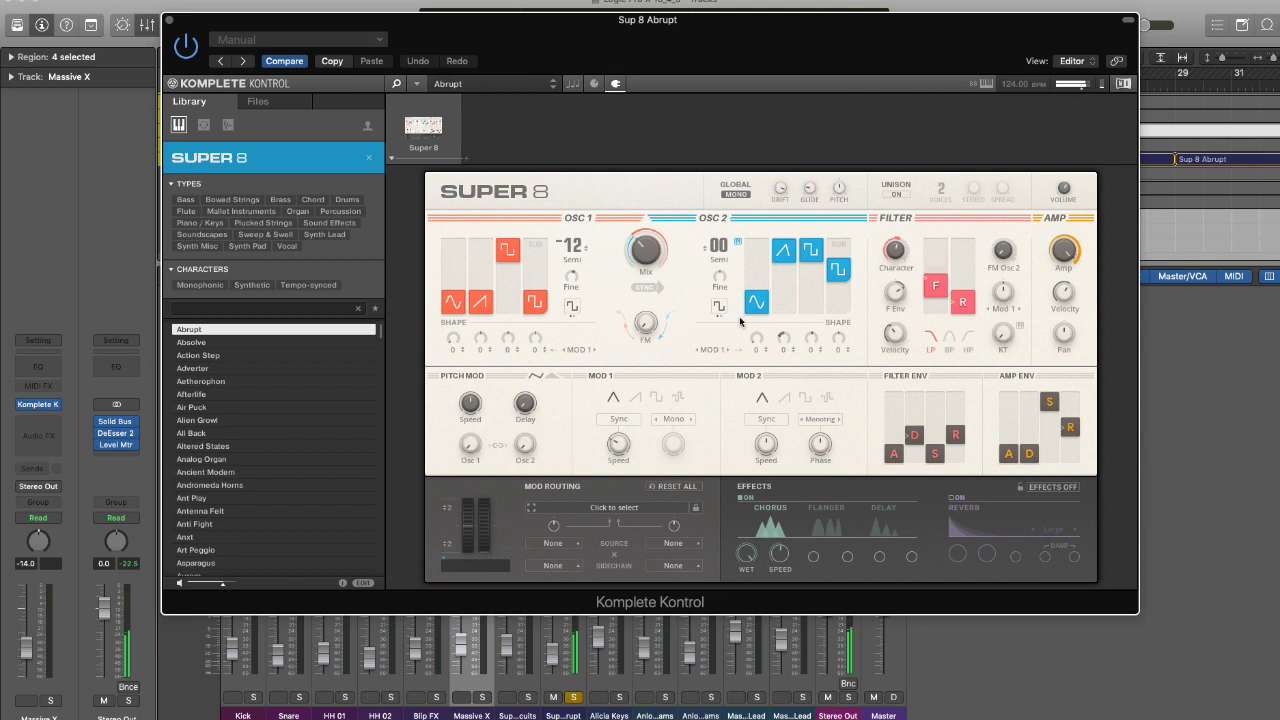
Close the Sup 8 Abrupt window, solo Sup8 Circuits with Massive X, and loop bars 1–25
{"action": "left_click", "coordinate": [169, 20]}
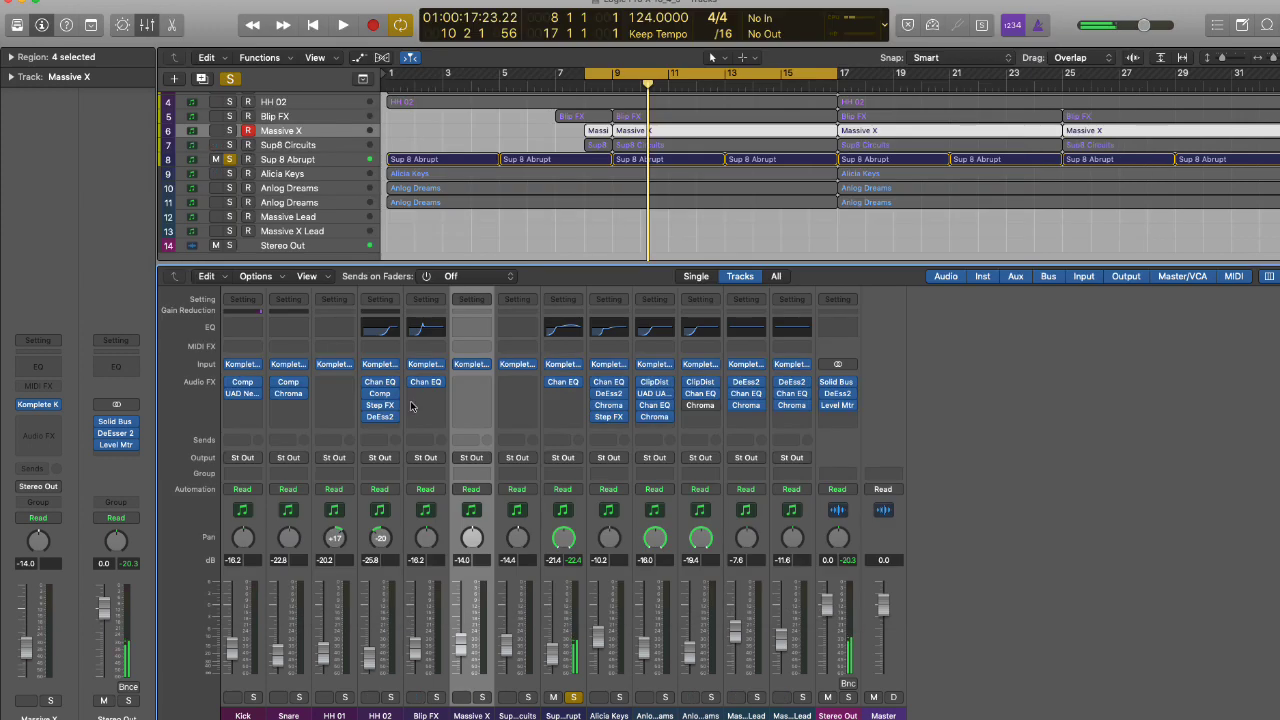
{"action": "left_click", "coordinate": [555, 698]}
{"action": "left_click", "coordinate": [558, 699]}
{"action": "left_click", "coordinate": [529, 698]}
{"action": "left_click", "coordinate": [483, 698]}
{"action": "key", "text": "space"}
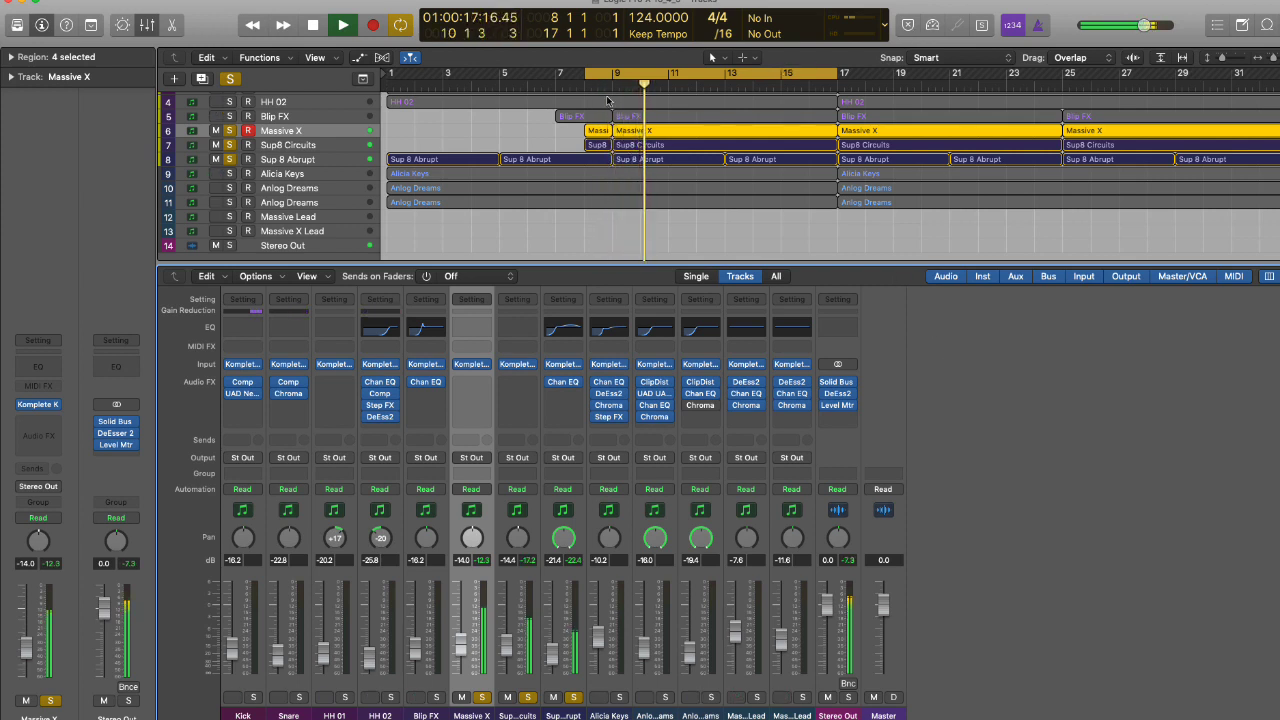
{"action": "left_click_drag", "start_coordinate": [586, 74], "coordinate": [390, 110]}
{"action": "left_click_drag", "start_coordinate": [838, 76], "coordinate": [1214, 95]}
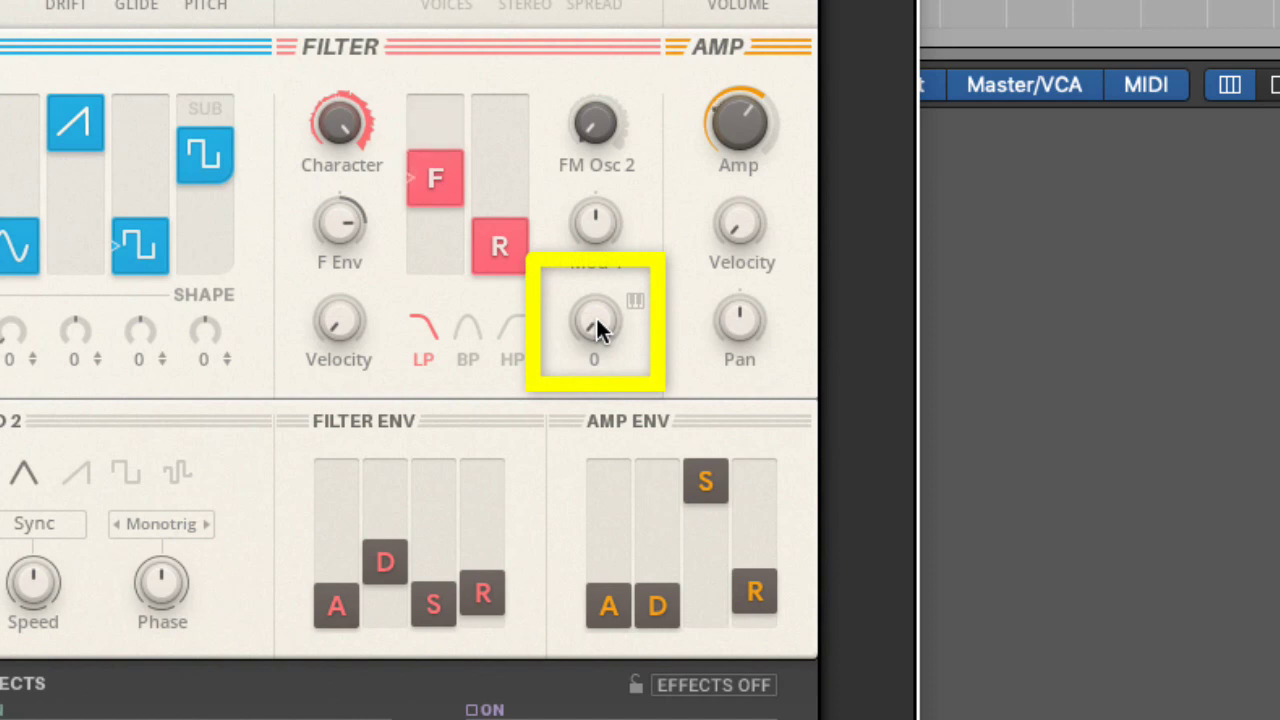
Turn the Super 8 filter key tracking (KT) knob fully up on Sup8 Circuits
{"action": "left_click_drag", "start_coordinate": [596, 316], "coordinate": [596, 236]}
{"action": "mouse_move", "coordinate": [590, 318]}
{"action": "mouse_move", "coordinate": [639, 322]}
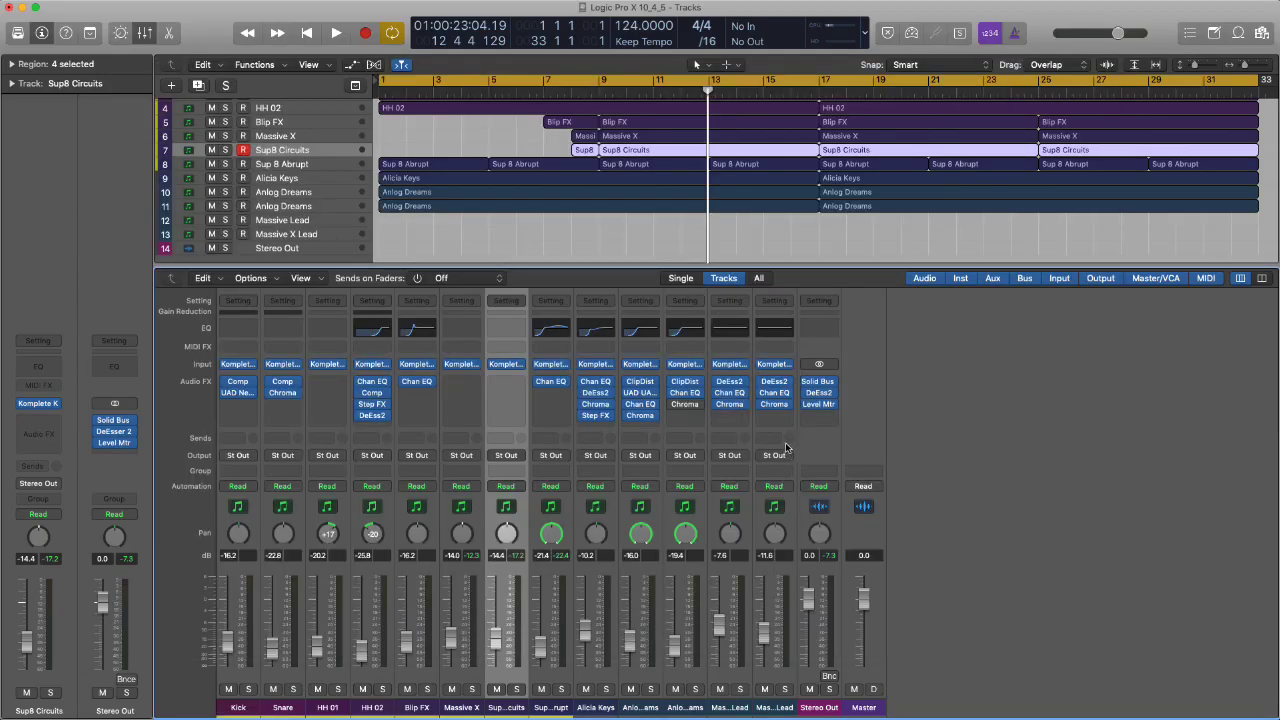
Open Massive Lead's DeEsser 2 (-17.4 dB threshold, 3035 Hz, Relative) and centre its window
{"action": "left_click", "coordinate": [786, 448]}
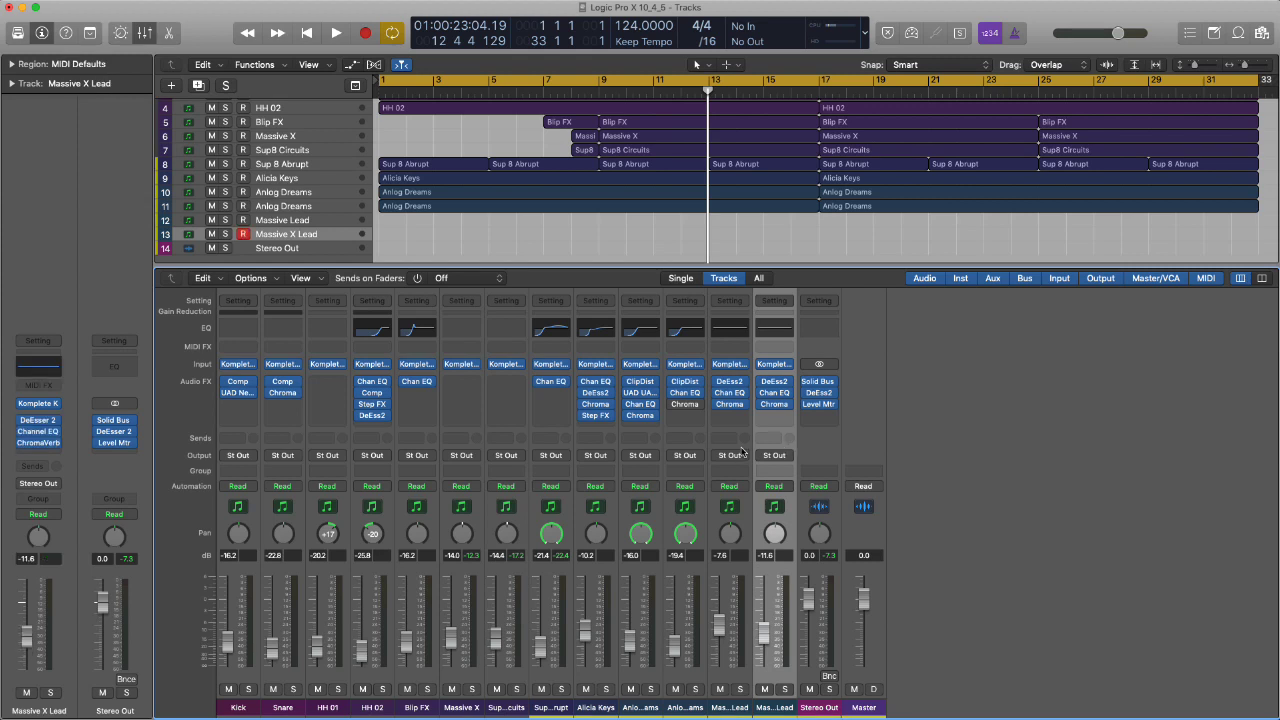
{"action": "left_click", "coordinate": [743, 452]}
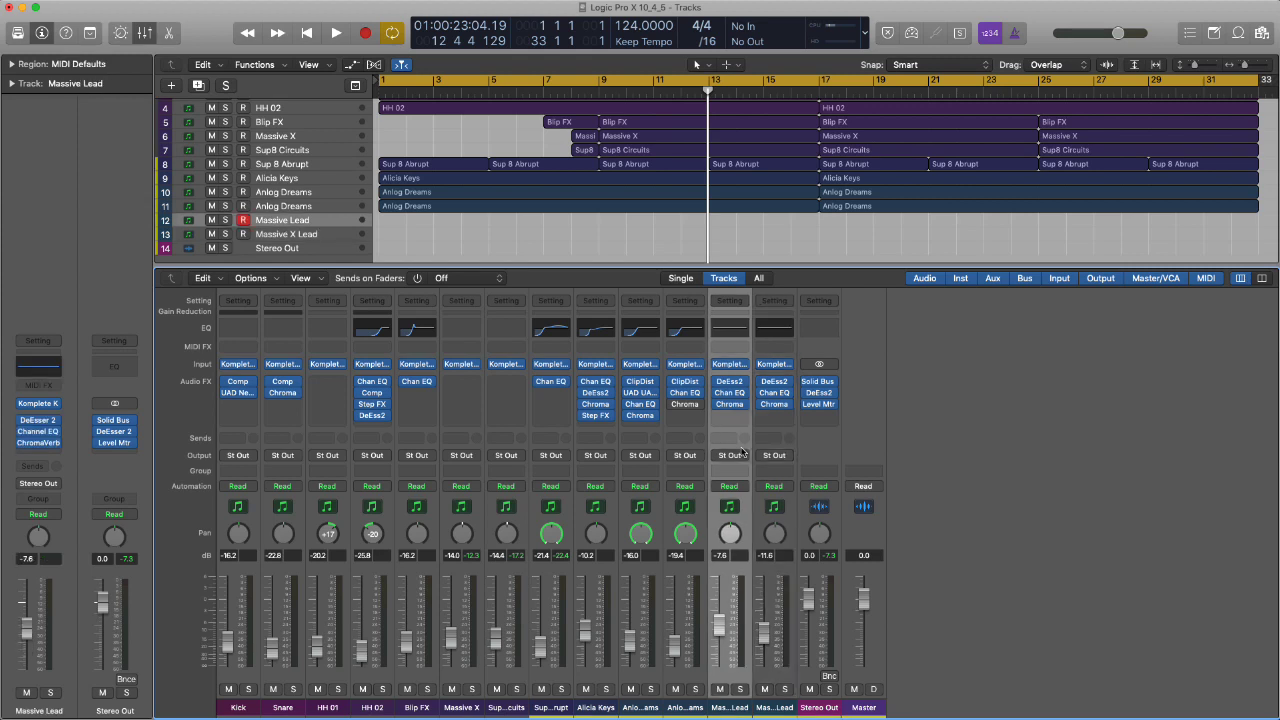
{"action": "left_click", "coordinate": [729, 385]}
{"action": "left_click_drag", "start_coordinate": [326, 34], "coordinate": [735, 110]}
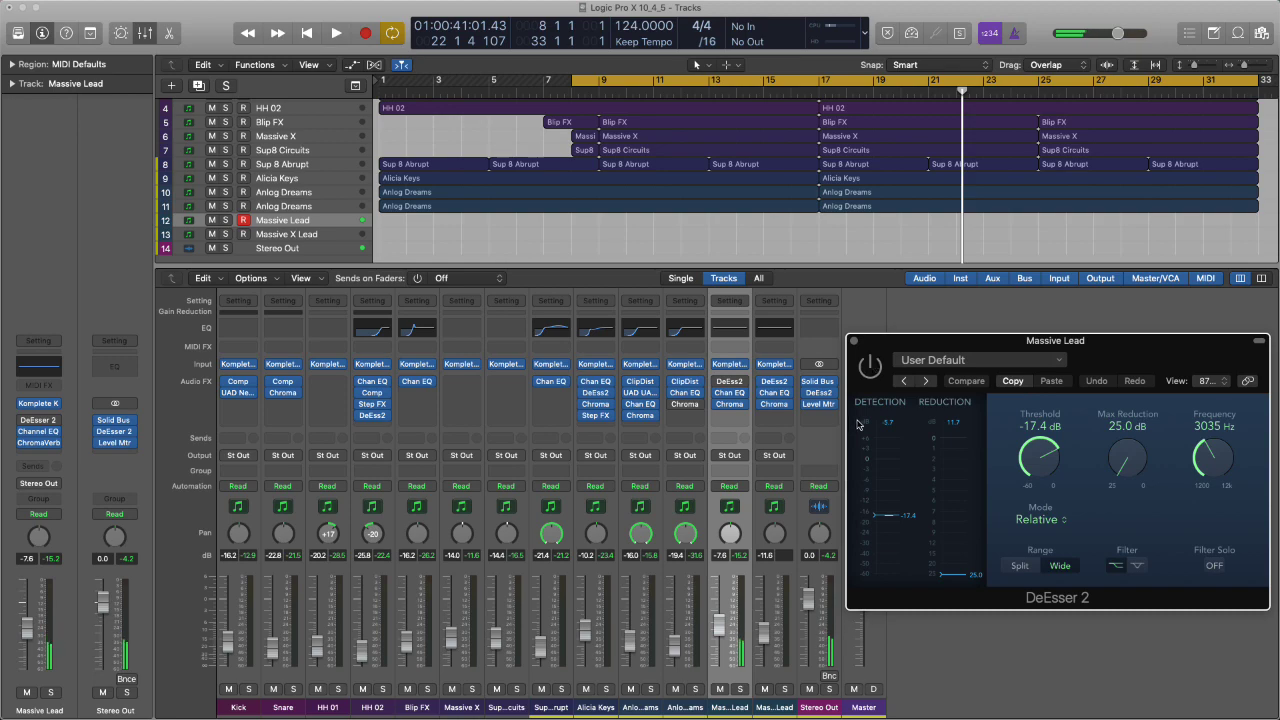
Play the song from the bar 8 cycle start, restart it once, and select Massive X Lead
{"action": "key", "text": "space"}
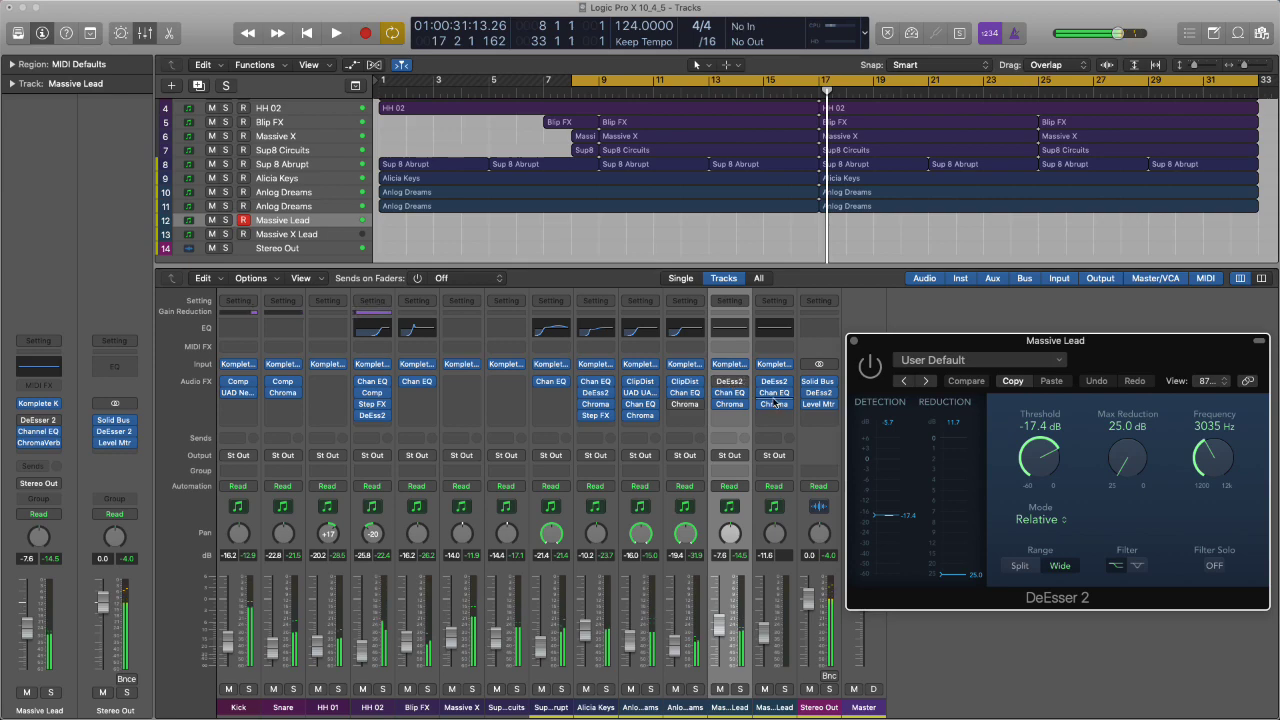
{"action": "left_click", "coordinate": [718, 383]}
{"action": "key", "text": "Return"}
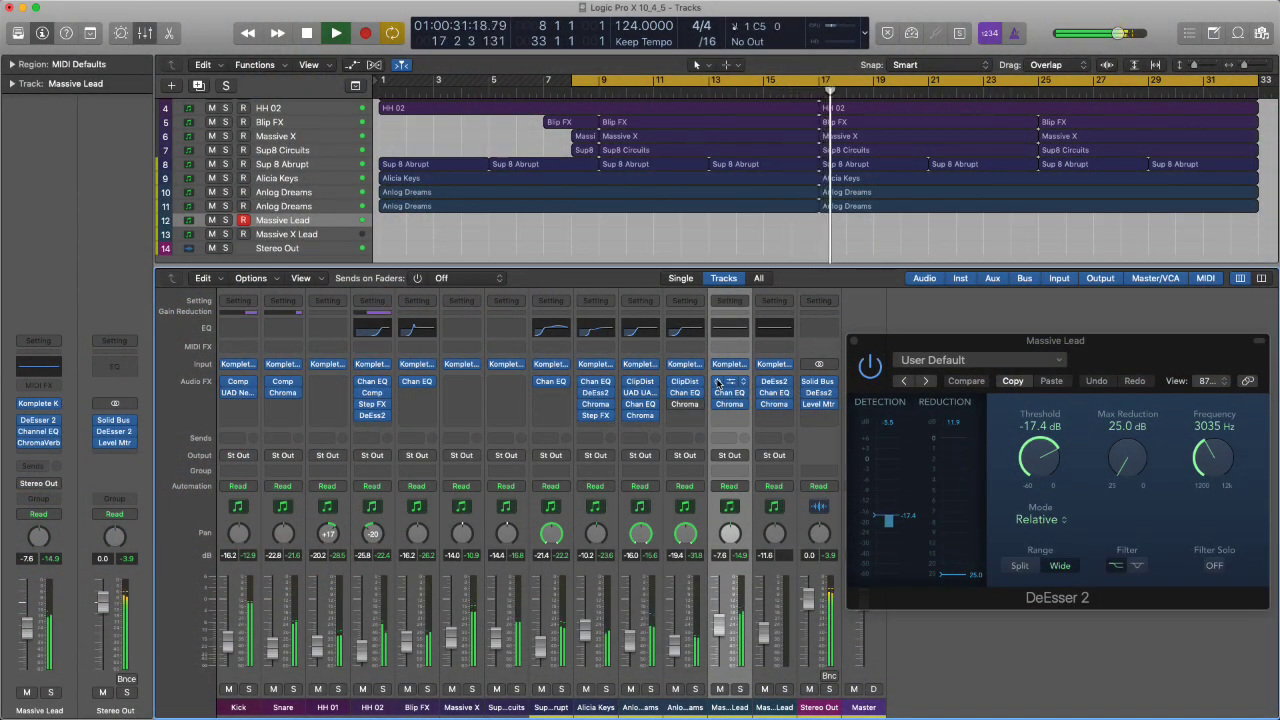
{"action": "left_click", "coordinate": [785, 430]}
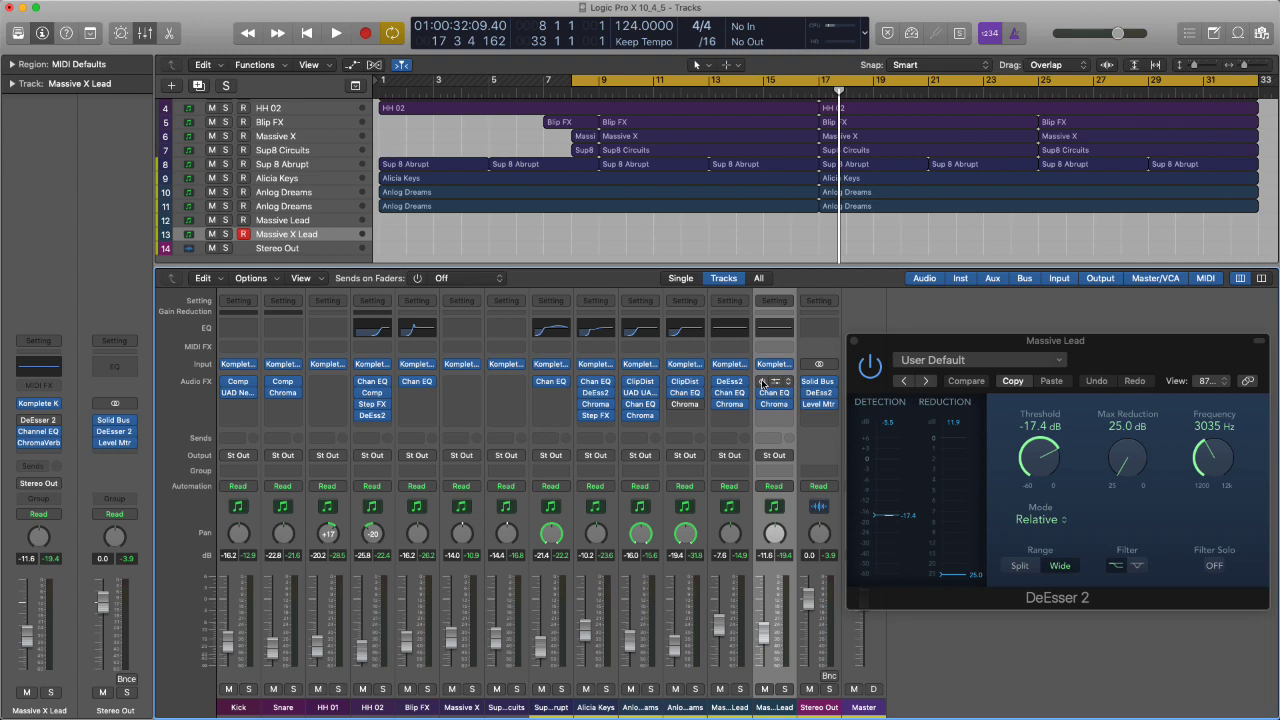
{"action": "left_click_drag", "start_coordinate": [763, 383], "coordinate": [764, 386]}
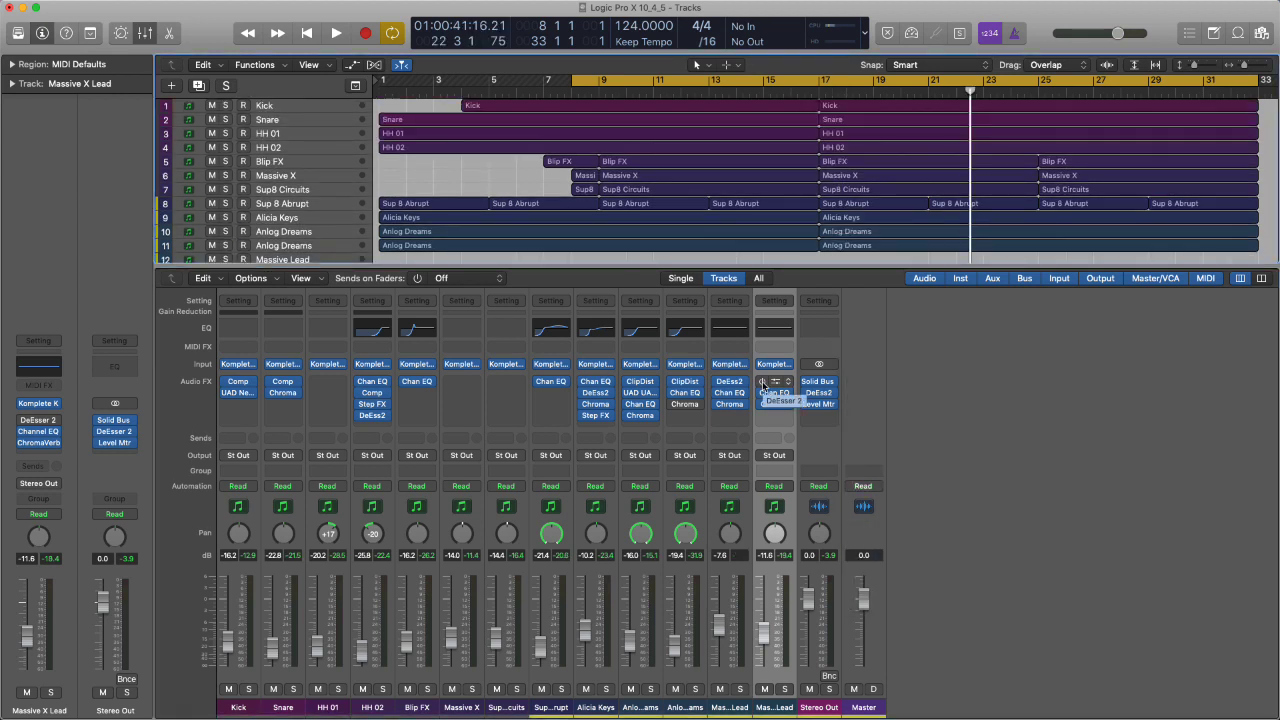
Play from bar 8 and open Massive X Lead's DeEsser 2 (-10.0 dB threshold, 3035 Hz)
{"action": "left_click_drag", "start_coordinate": [764, 386], "coordinate": [764, 386]}
{"action": "key", "text": "space"}
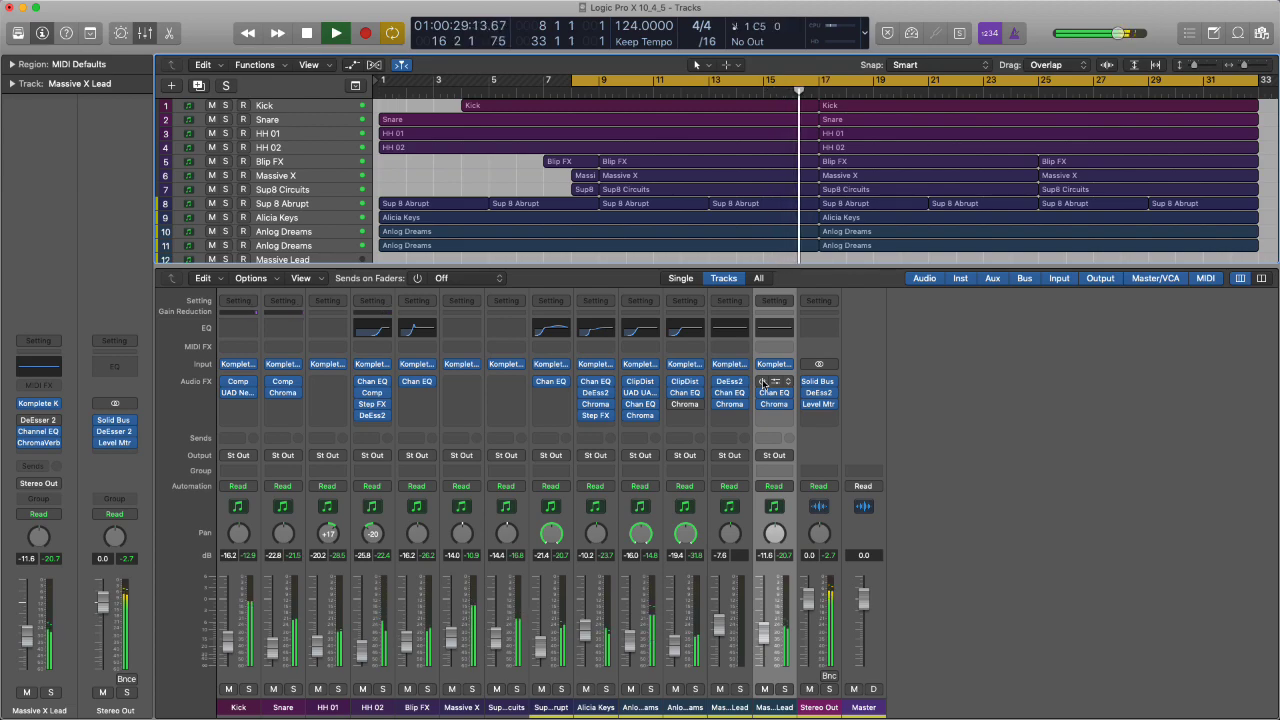
{"action": "left_click", "coordinate": [764, 381]}
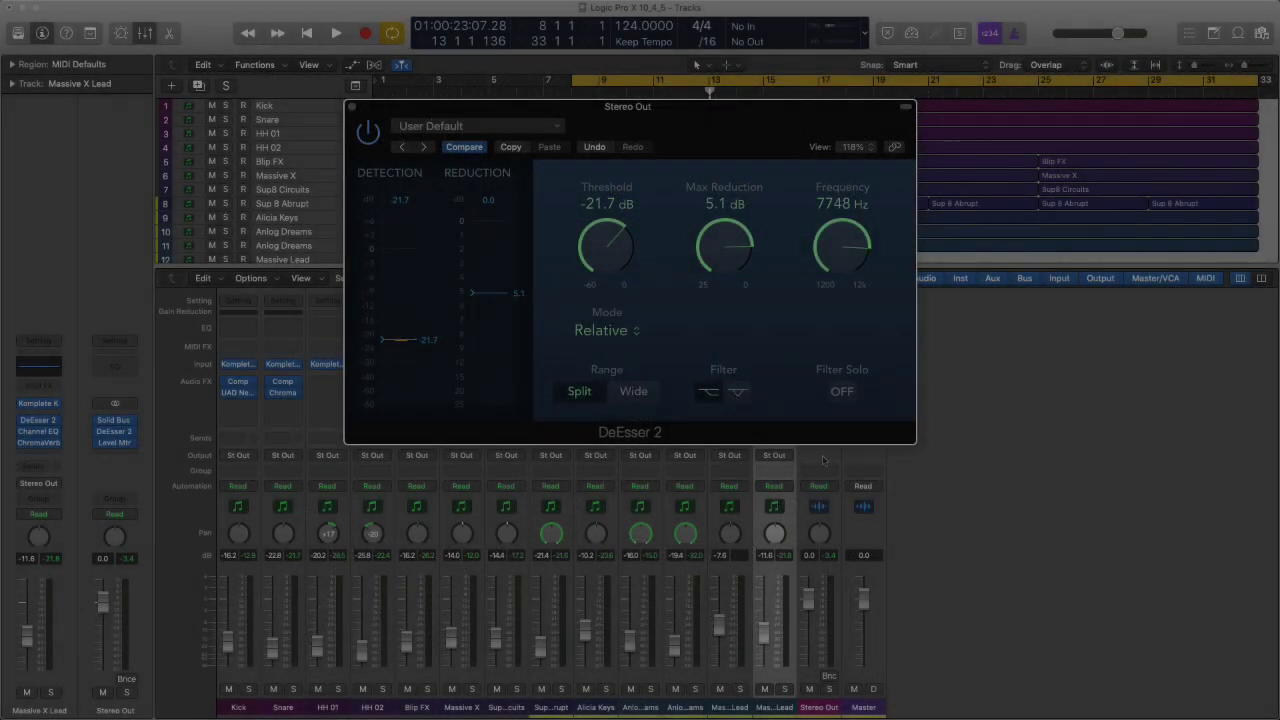
Select the Stereo Out strip to show its DeEsser 2 and drag the frequency down to 7748 Hz
{"action": "left_click", "coordinate": [823, 460]}
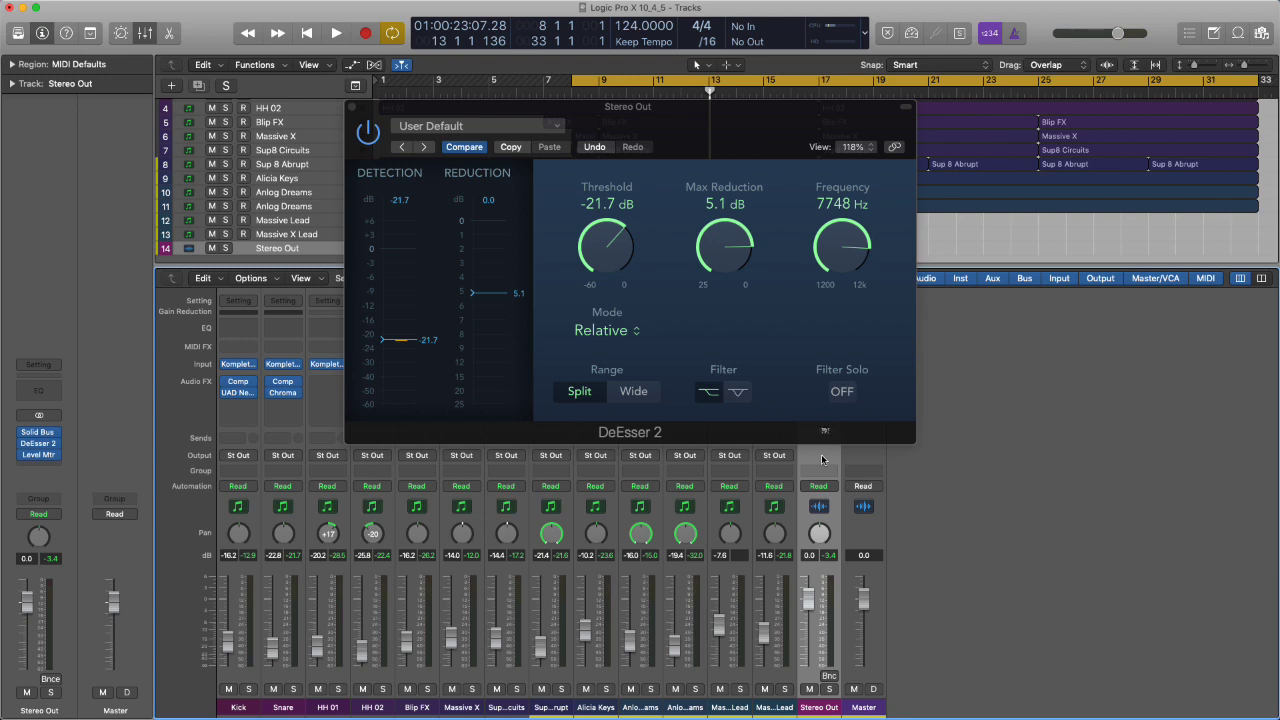
{"action": "left_click", "coordinate": [822, 455]}
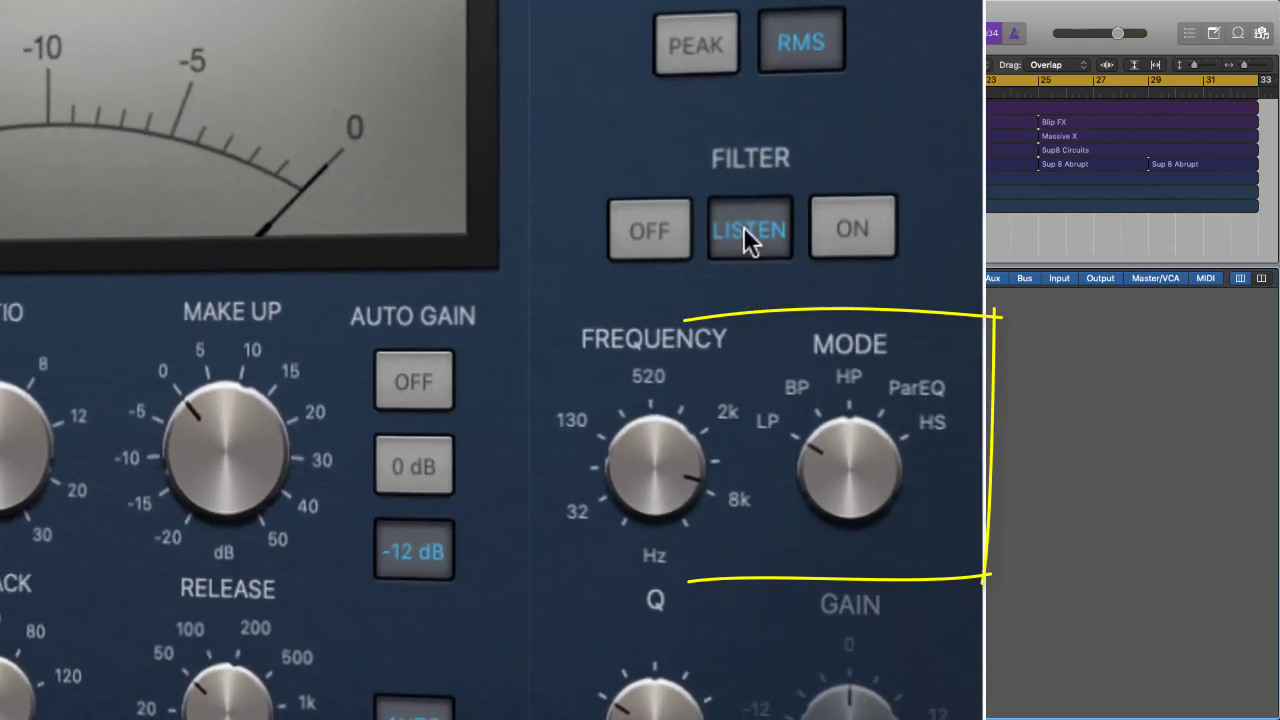
{"action": "left_click_drag", "start_coordinate": [653, 435], "coordinate": [650, 523]}
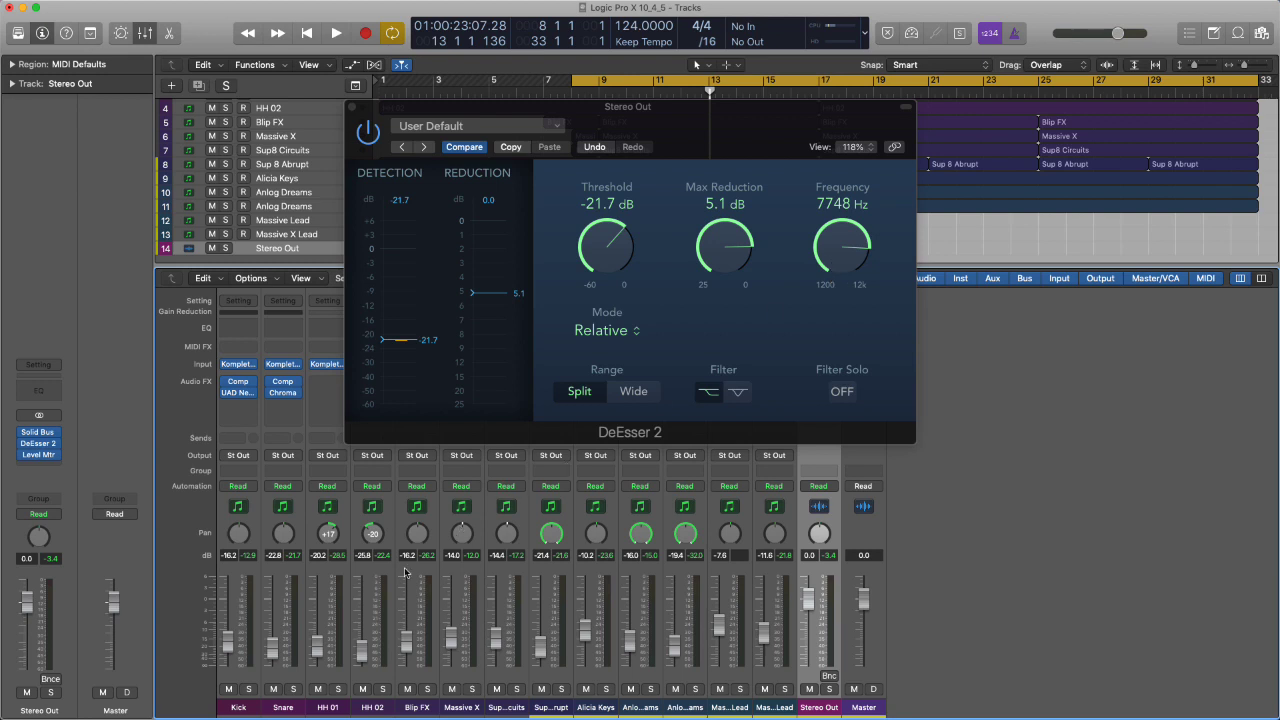
Solo the Snare, HH 01 and HH 02 tracks together
{"action": "left_click", "coordinate": [294, 690]}
{"action": "left_click", "coordinate": [338, 690]}
{"action": "left_click", "coordinate": [383, 690]}
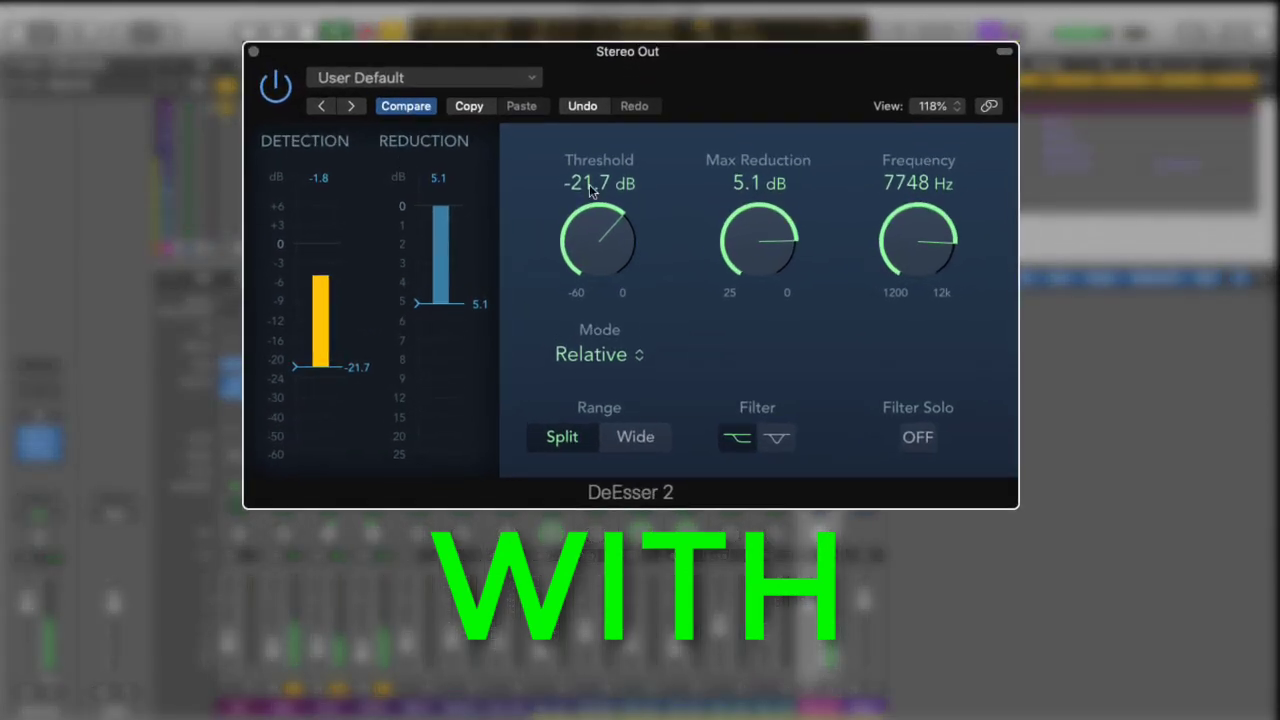
Compare the Stereo Out DeEsser 2 bypassed versus active, ending with it bypassed
{"action": "left_click", "coordinate": [270, 84]}
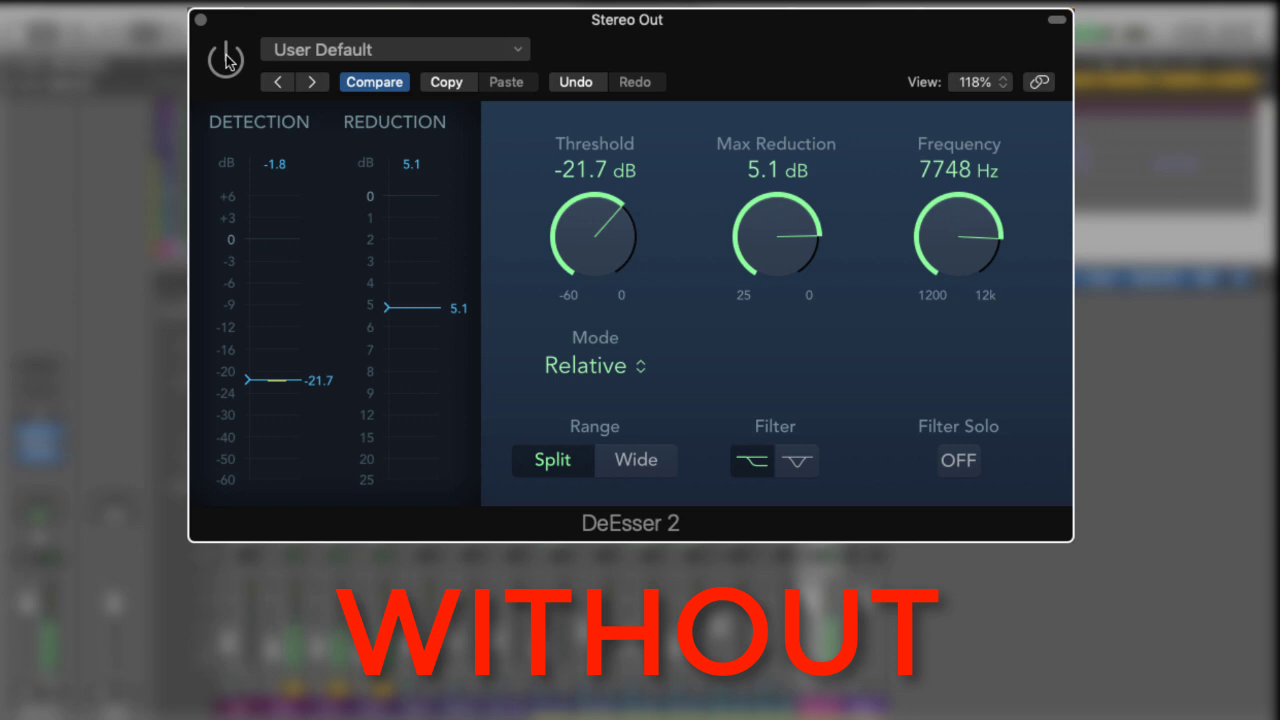
{"action": "left_click", "coordinate": [226, 59]}
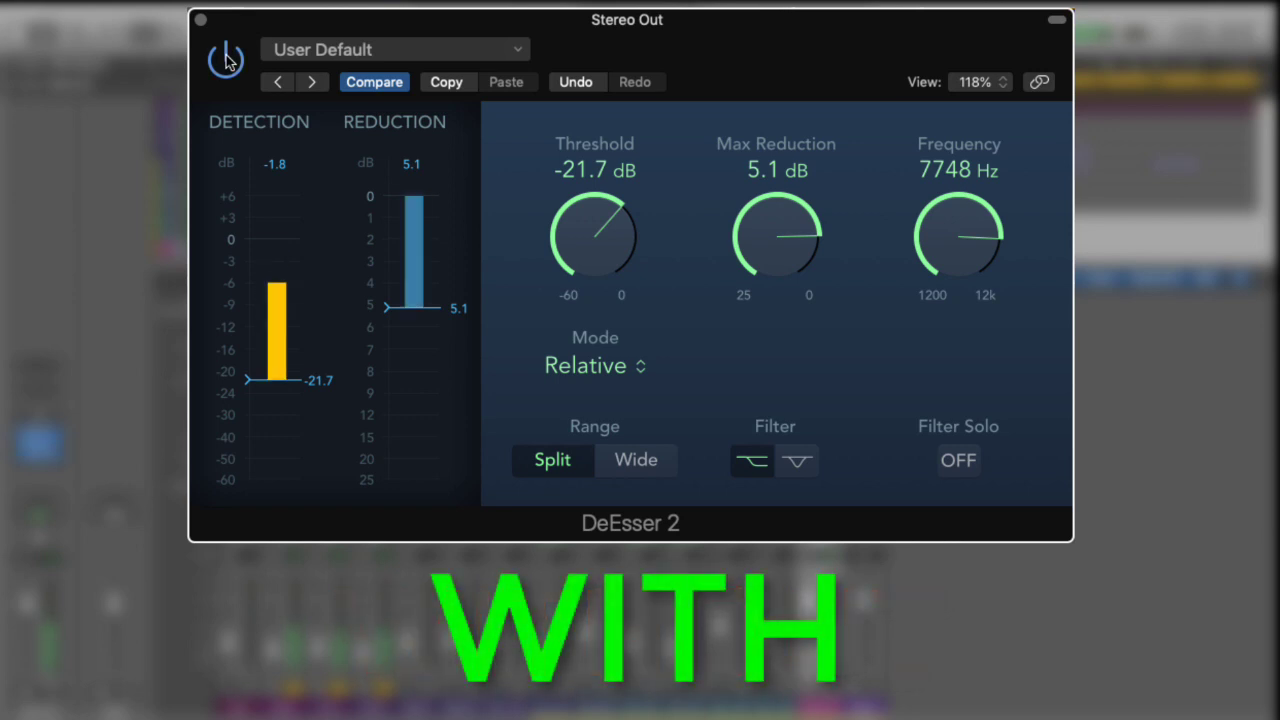
{"action": "left_click", "coordinate": [226, 59]}
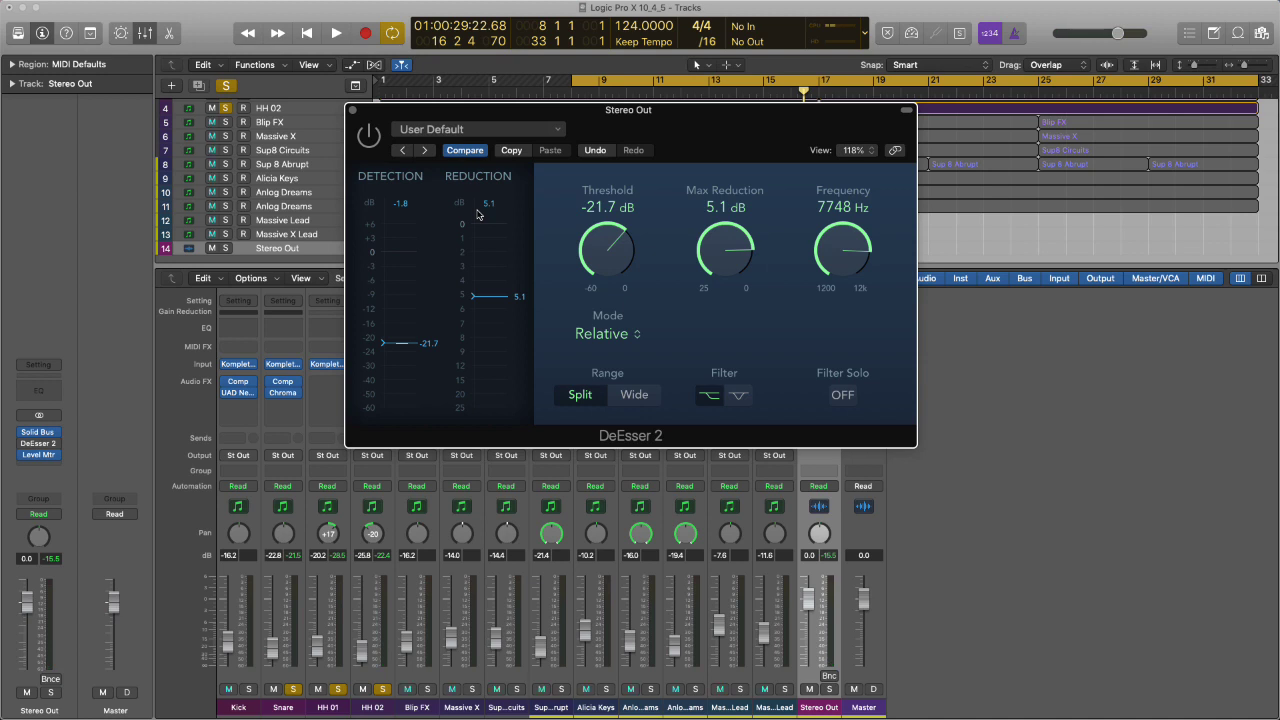
Unsolo Snare, HH 01 and HH 02, then compare the mix with Stereo Out DeEsser 2 on and bypassed
{"action": "left_click", "coordinate": [294, 690]}
{"action": "left_click", "coordinate": [338, 689]}
{"action": "left_click", "coordinate": [382, 689]}
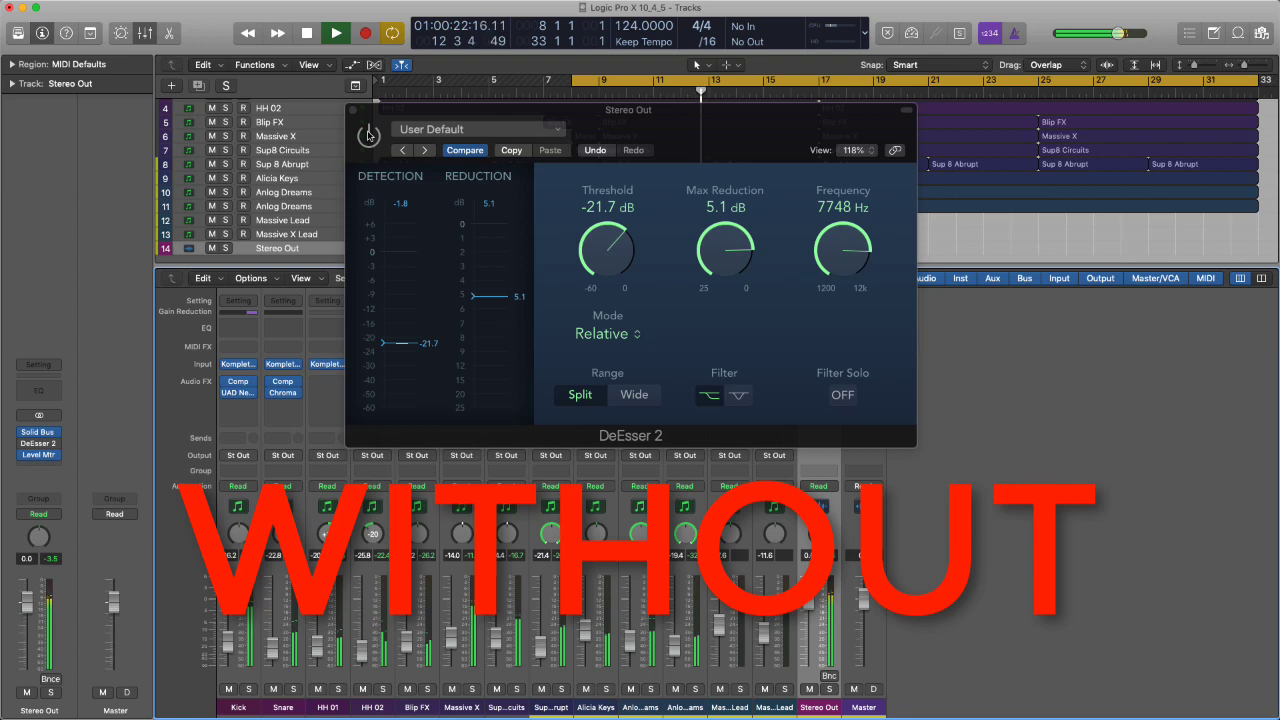
{"action": "left_click", "coordinate": [368, 134]}
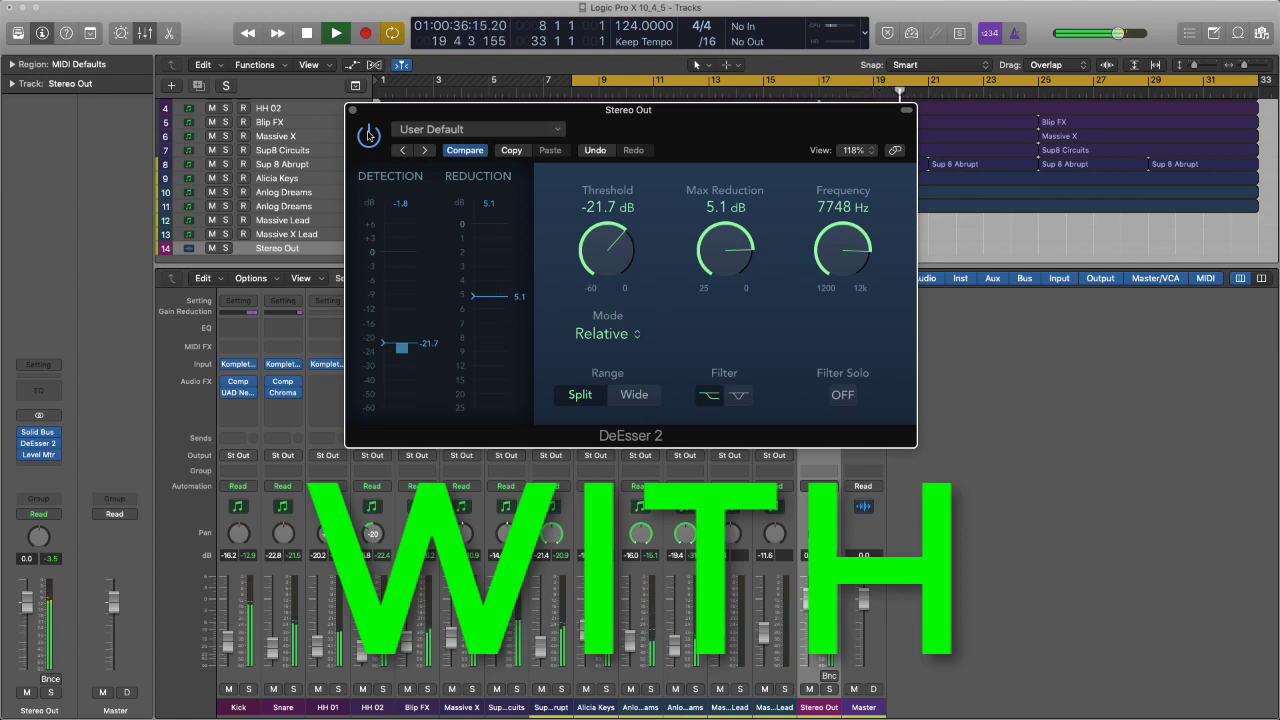
{"action": "left_click", "coordinate": [368, 135]}
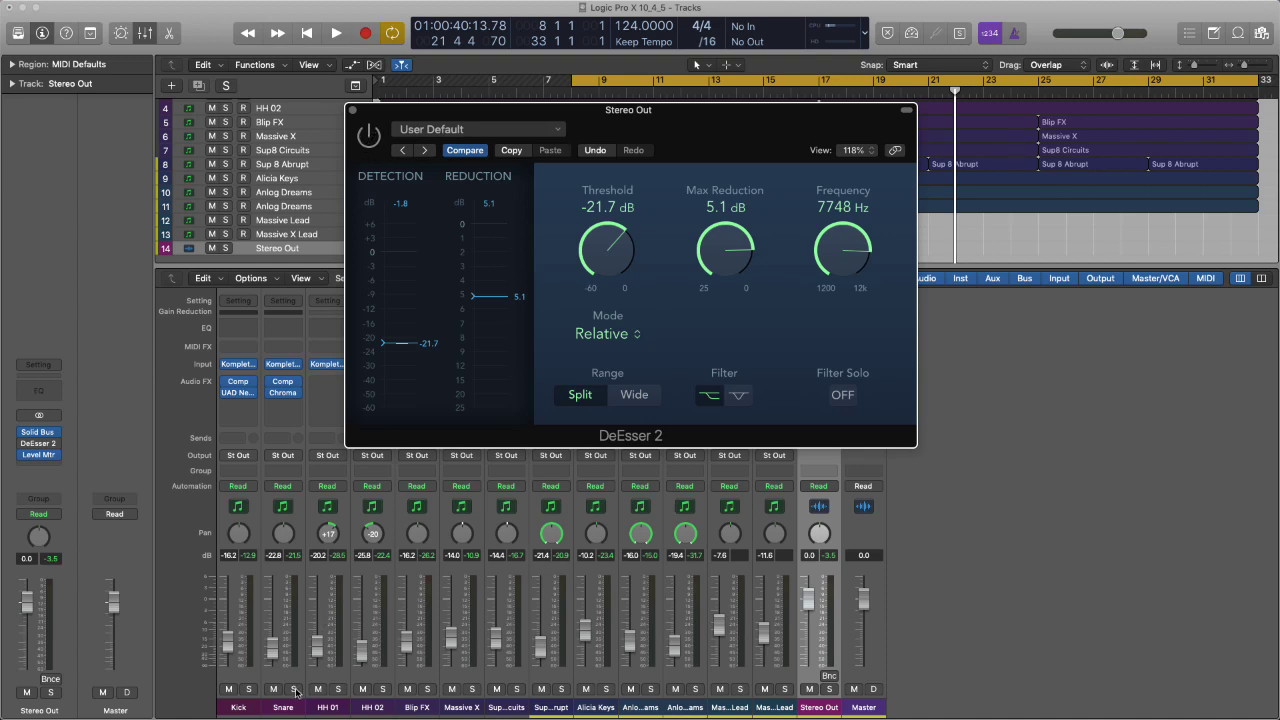
Solo Snare, HH 01 and HH 02 and play them from bar 8 through the master DeEsser 2
{"action": "left_click_drag", "start_coordinate": [293, 689], "coordinate": [381, 690]}
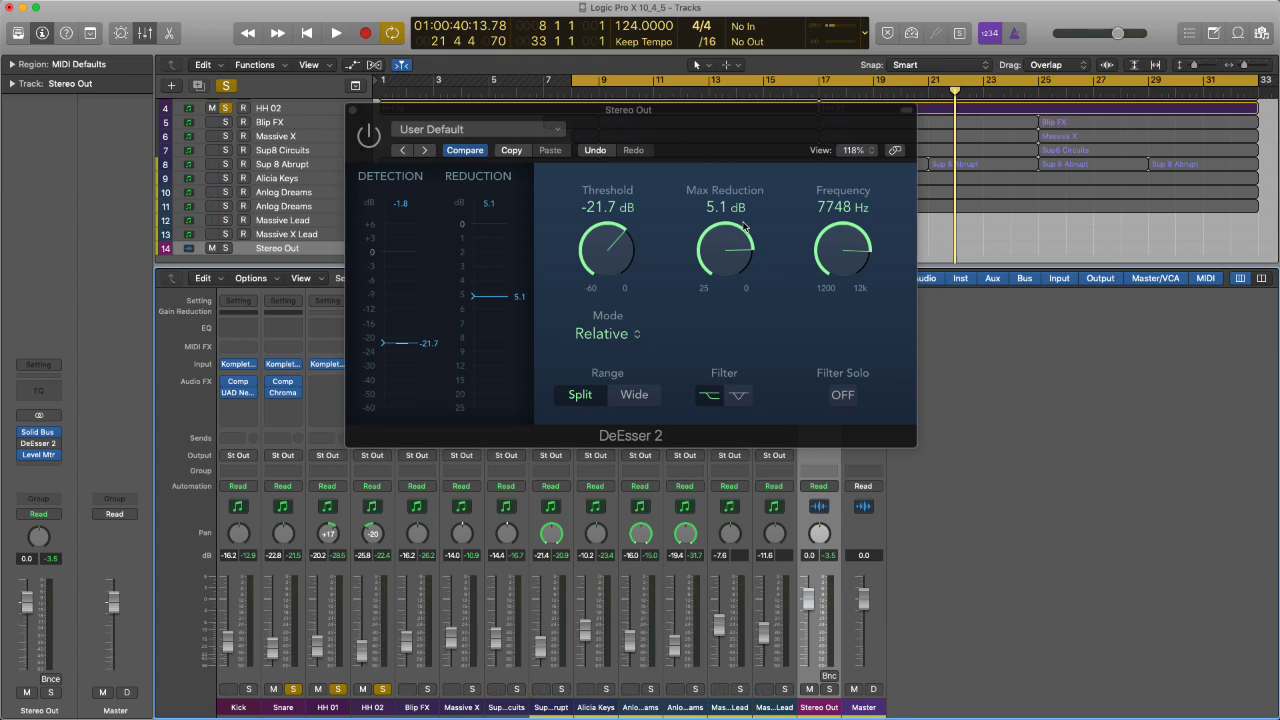
{"action": "key", "text": "space"}
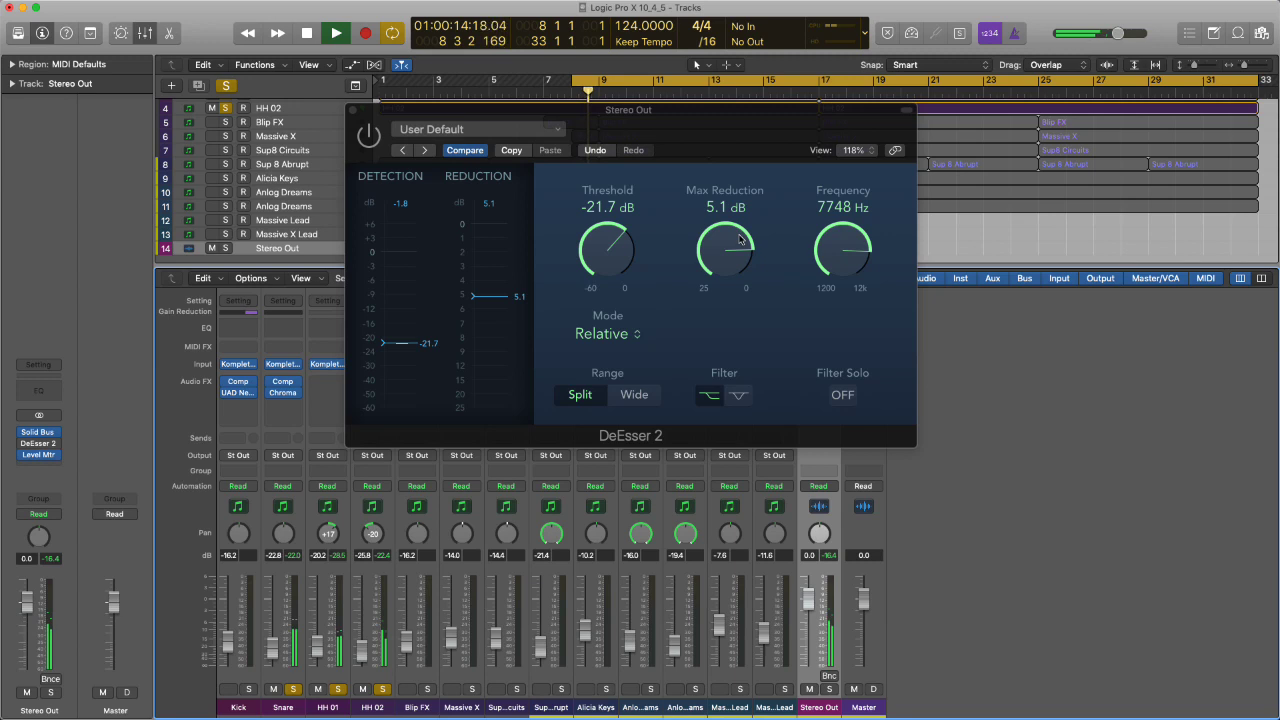
{"action": "left_click", "coordinate": [396, 111]}
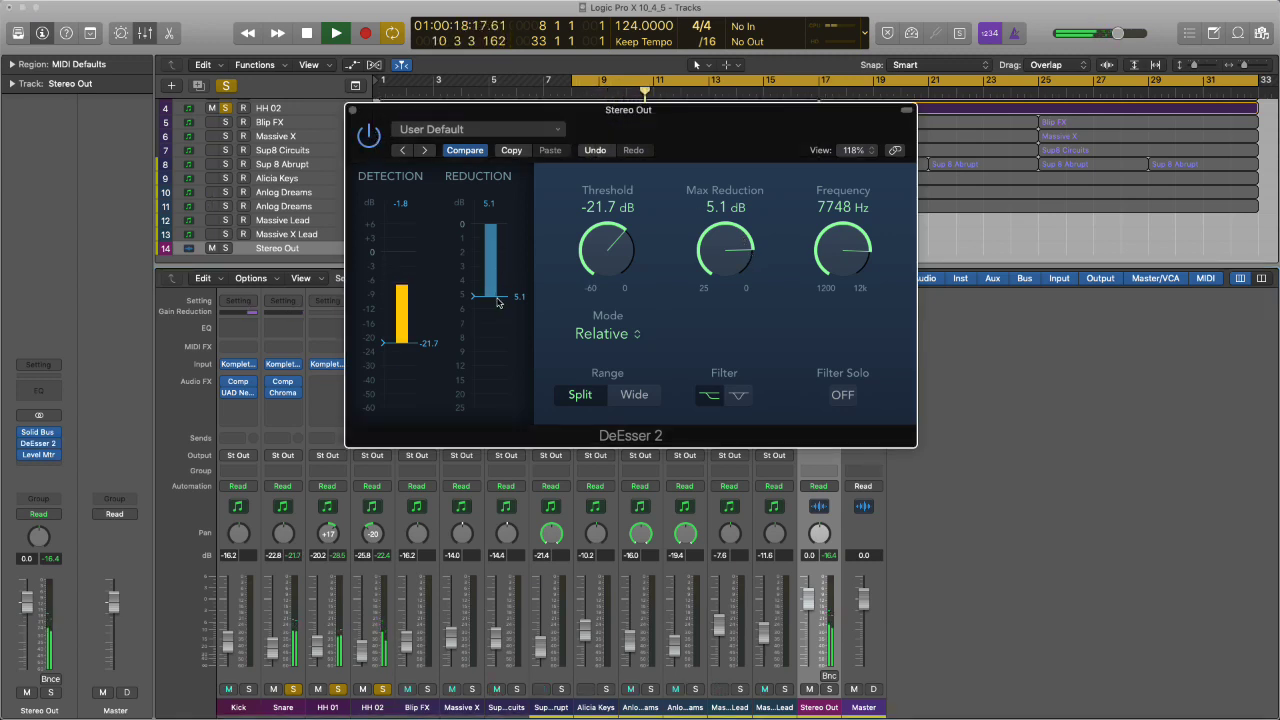
{"action": "key", "text": "space"}
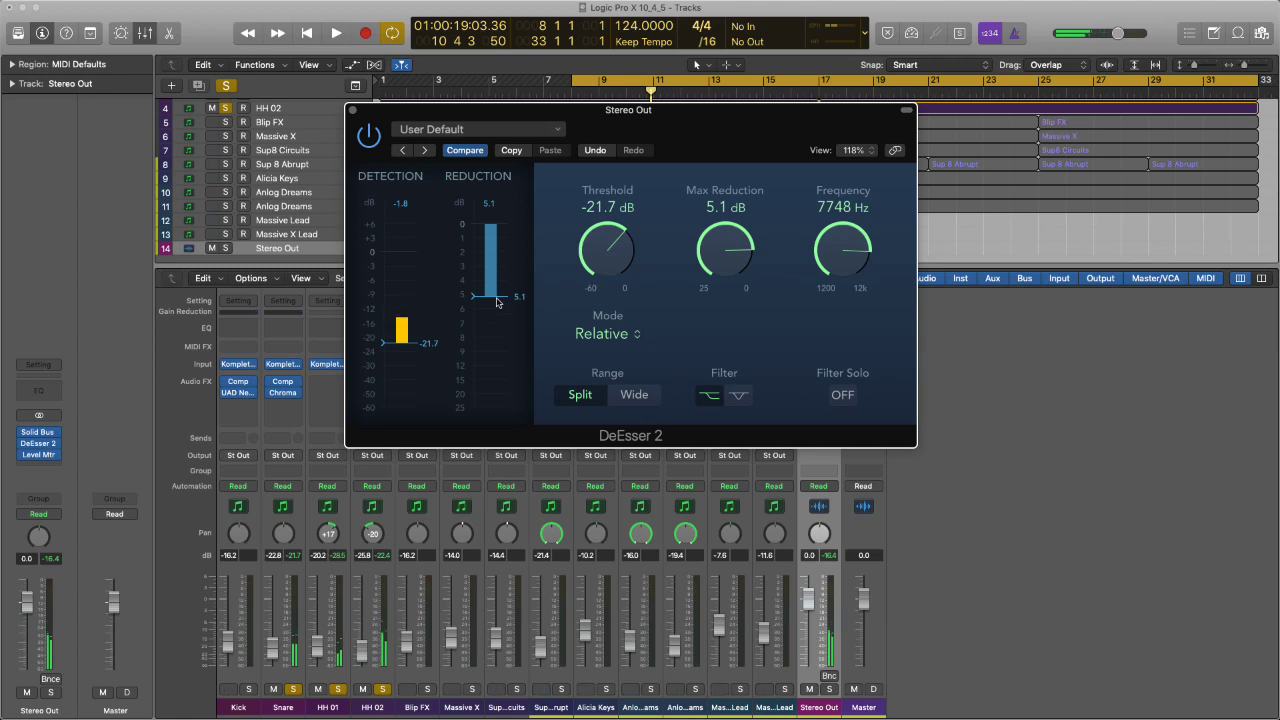
Clear the drum solos and play back the full mix once more
{"action": "left_click", "coordinate": [381, 691]}
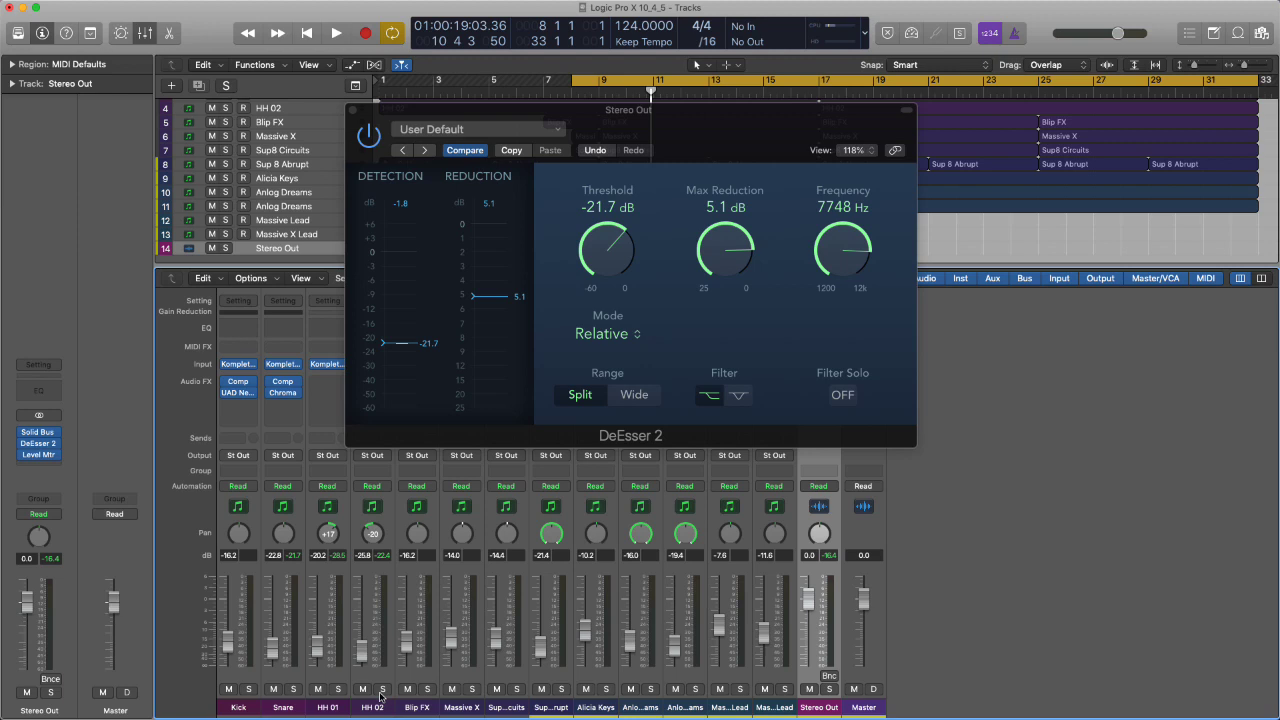
{"action": "key", "text": "space"}
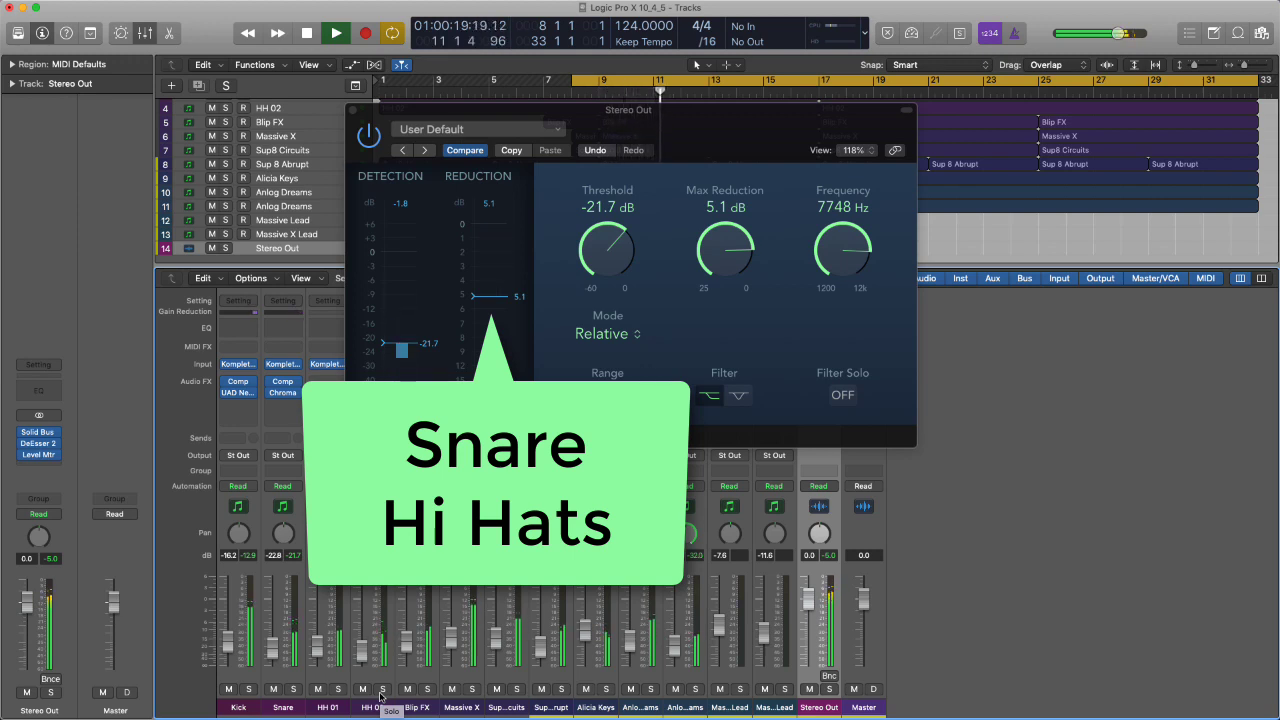
{"action": "key", "text": "space"}
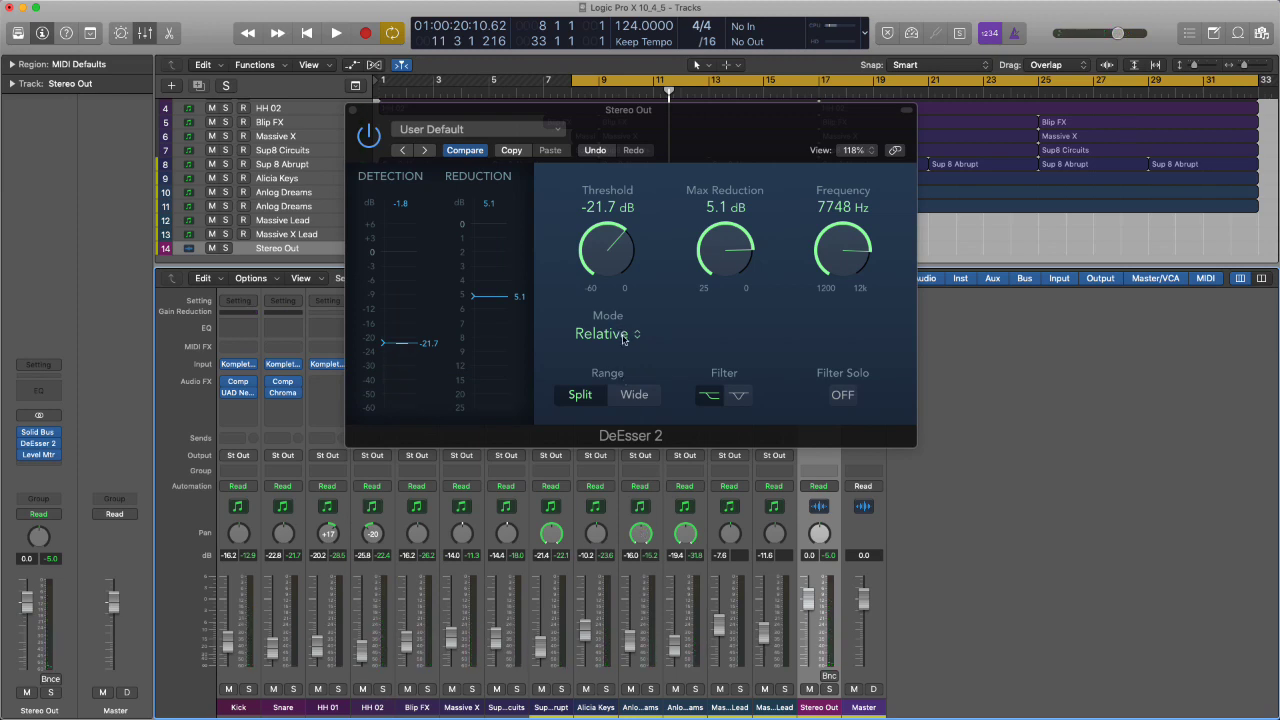
Raise the Kick-to-Massive Lead channel strips together during playback, then bring them back down
{"action": "left_click_drag", "start_coordinate": [256, 448], "coordinate": [743, 490]}
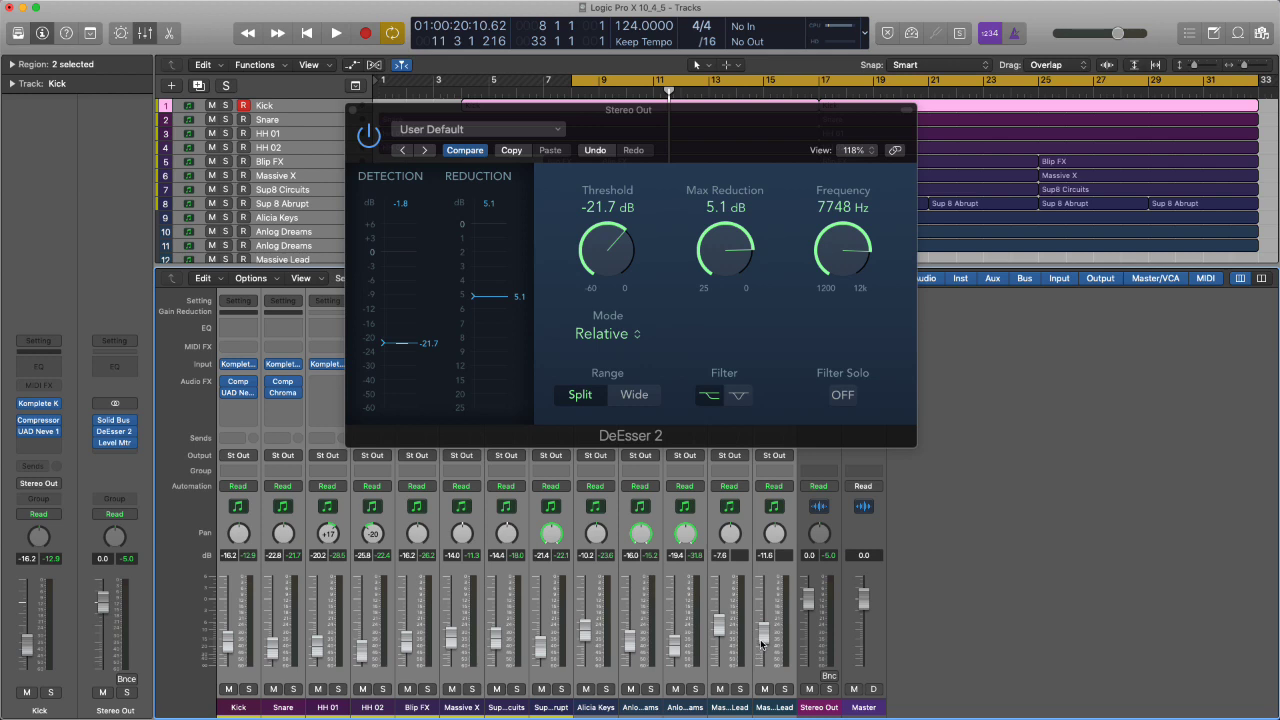
{"action": "key", "text": "space"}
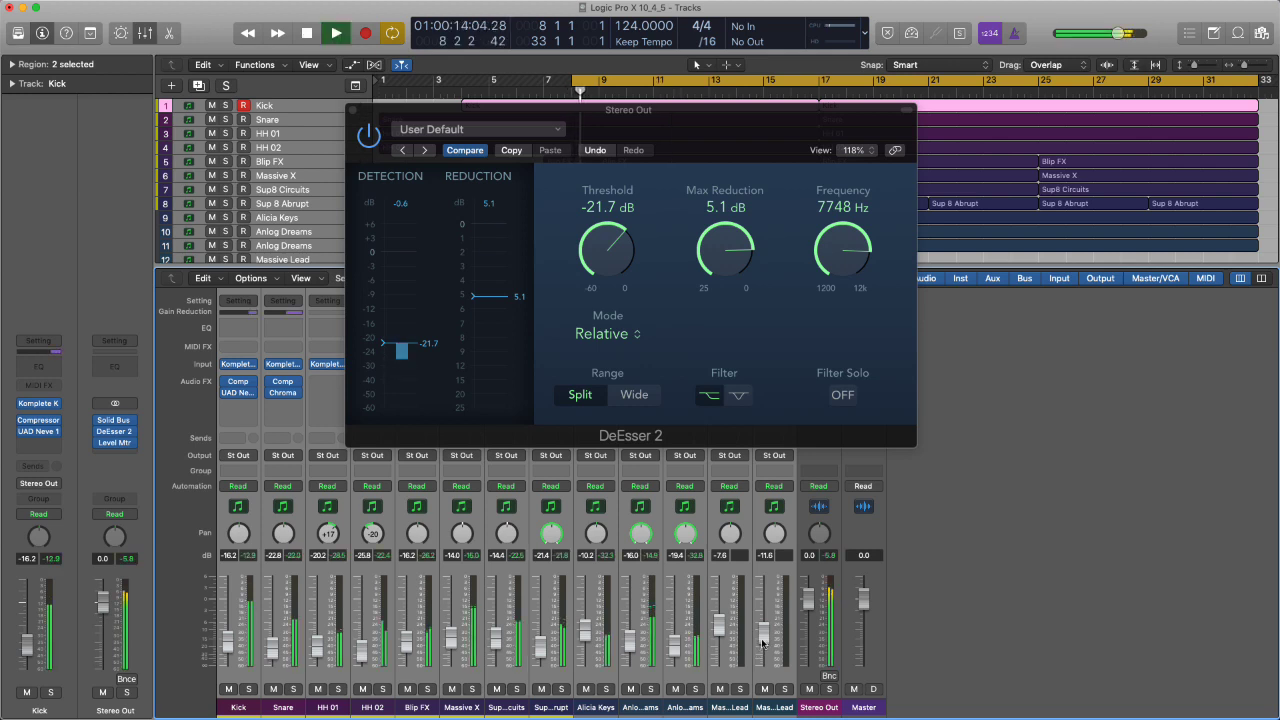
{"action": "left_click_drag", "start_coordinate": [766, 640], "coordinate": [762, 611]}
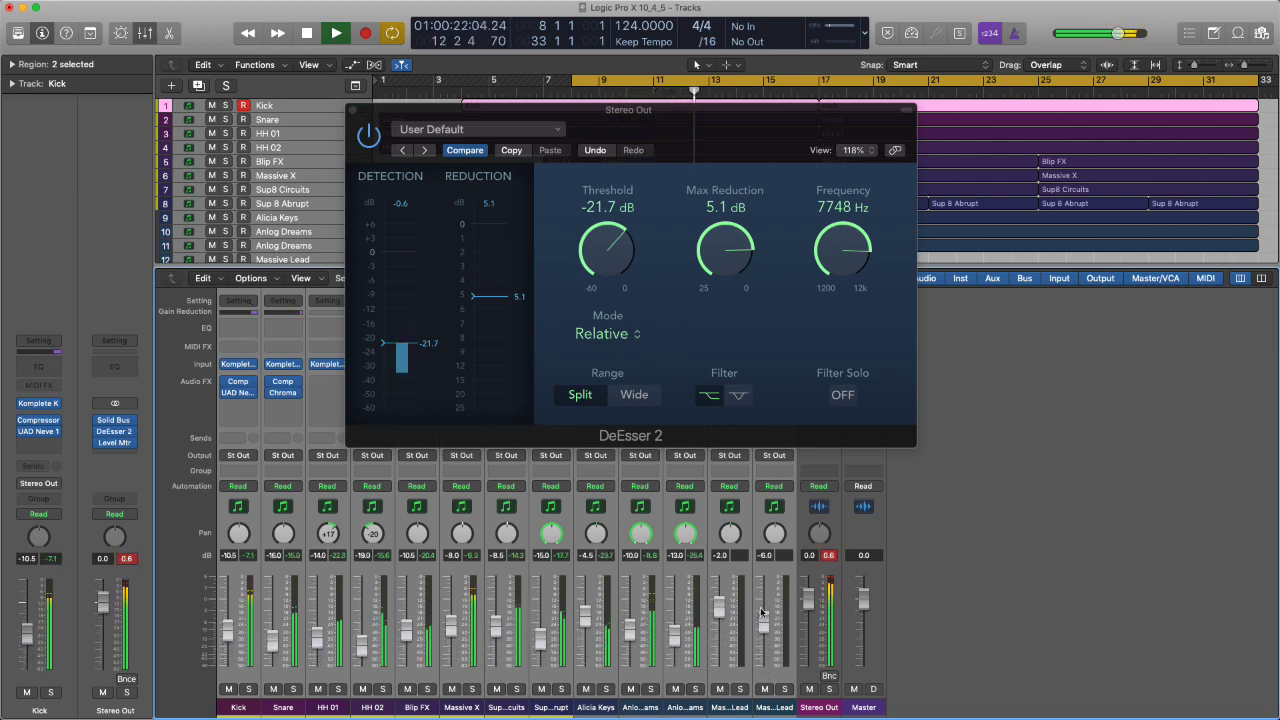
{"action": "left_click_drag", "start_coordinate": [762, 611], "coordinate": [763, 628]}
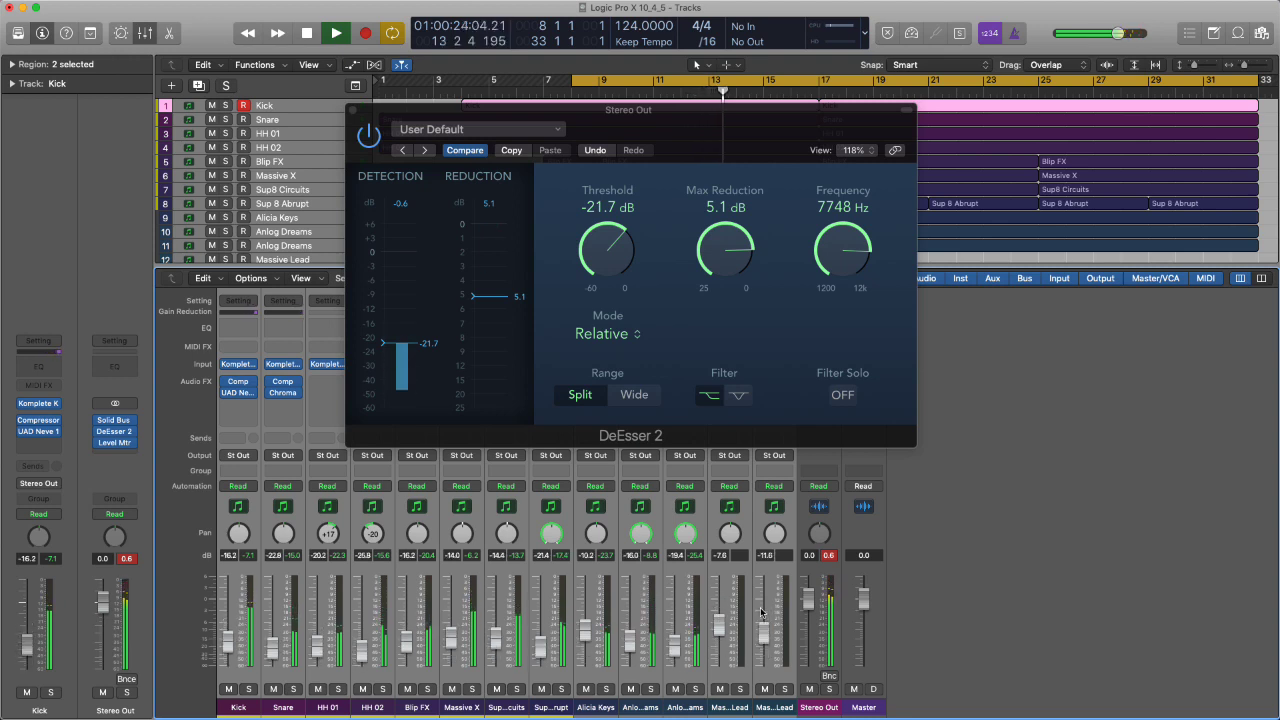
{"action": "key", "text": "space"}
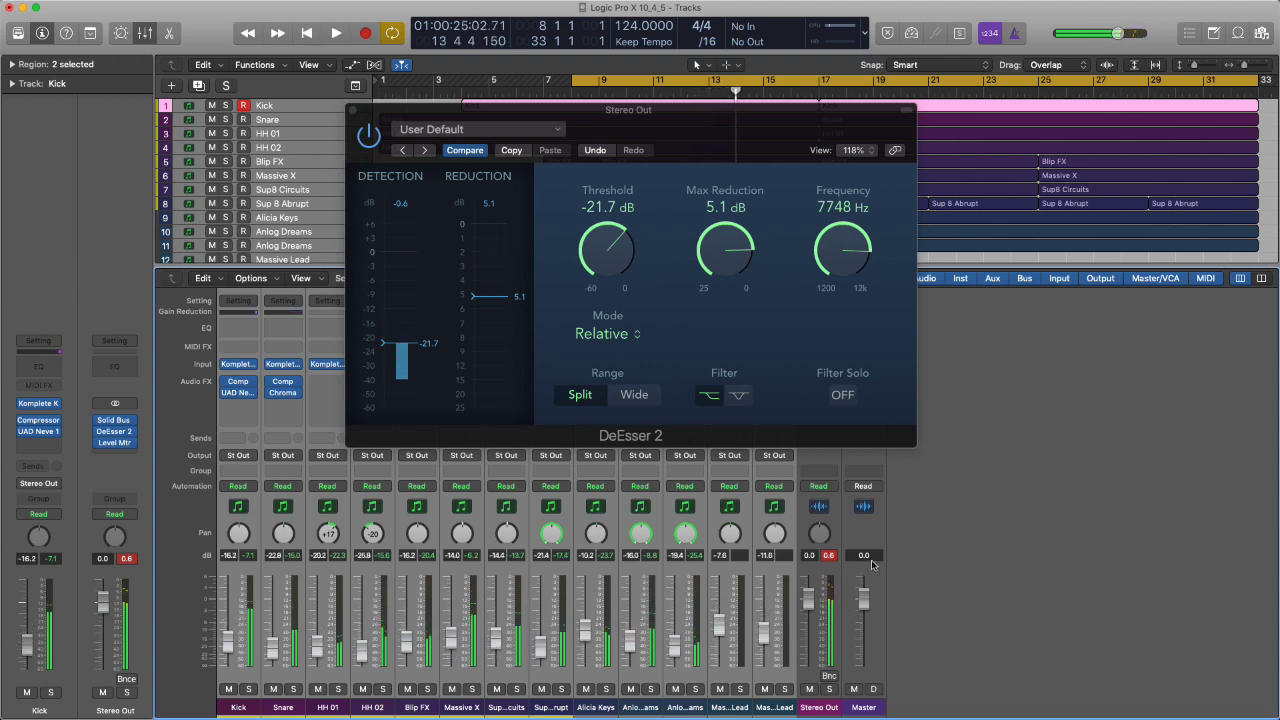
Set the Stereo Out DeEsser 2 Mode pop-up to Absolute, keeping -21.7 dB at 7748 Hz
{"action": "left_click", "coordinate": [632, 335]}
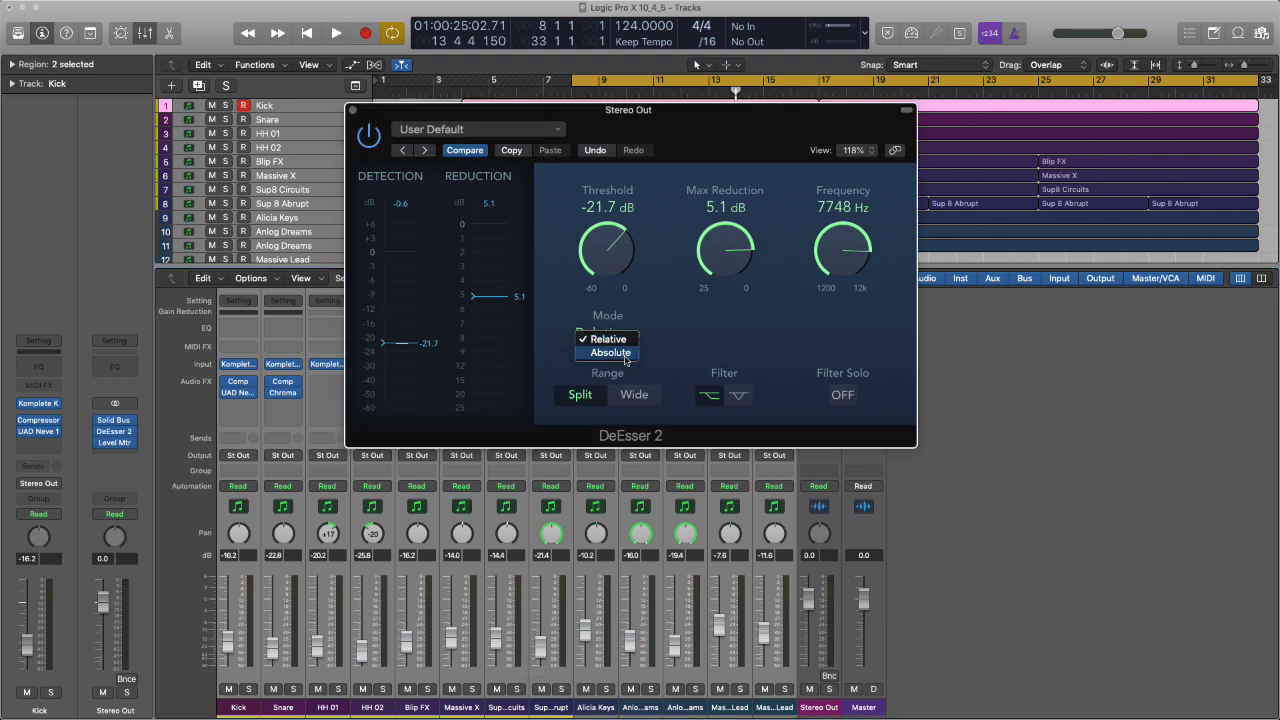
{"action": "left_click", "coordinate": [604, 348]}
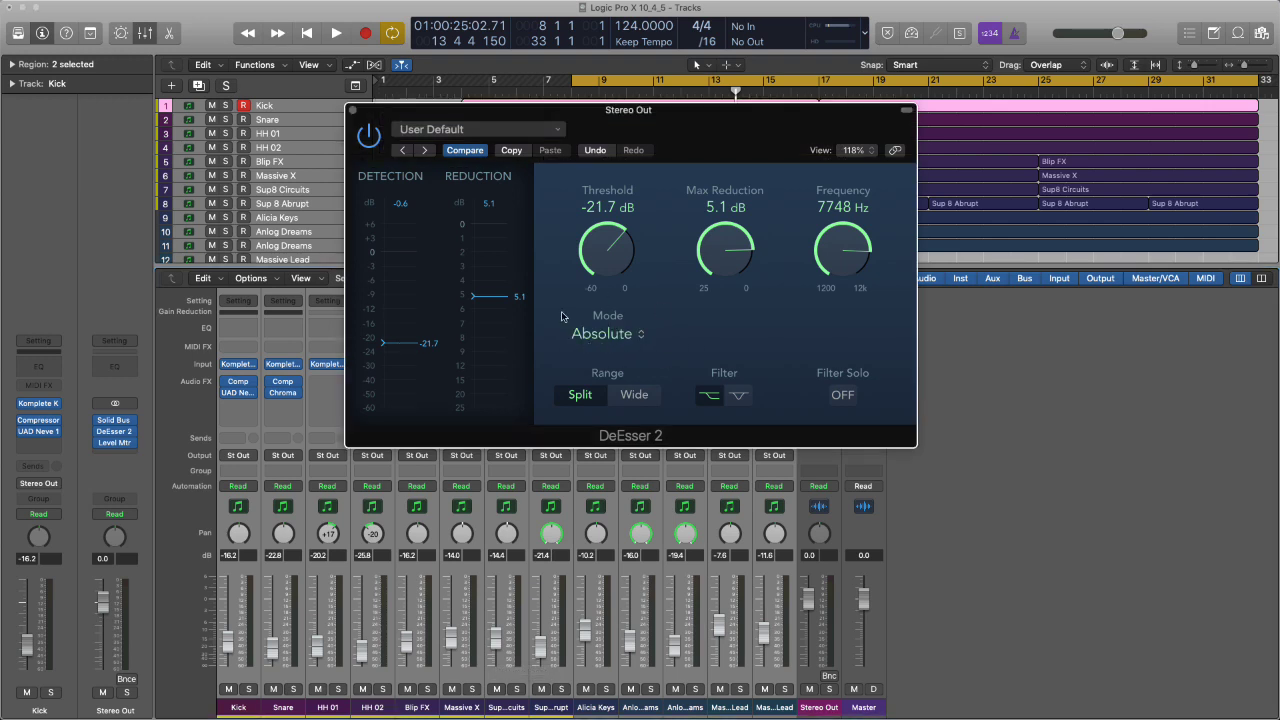